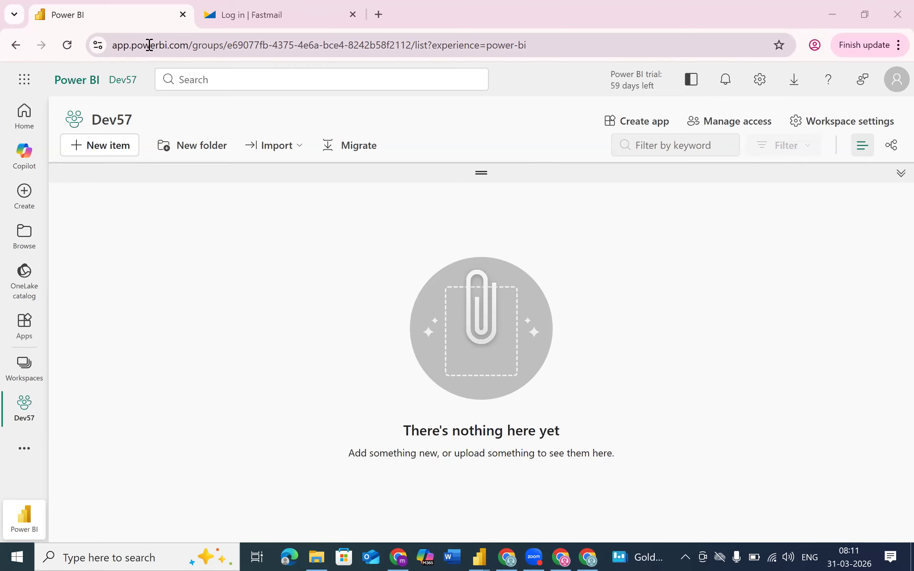
- Start creating a new workspace and name it Test-Test
{"action": "left_click", "coordinate": [30, 369]}
{"action": "left_click", "coordinate": [30, 369]}
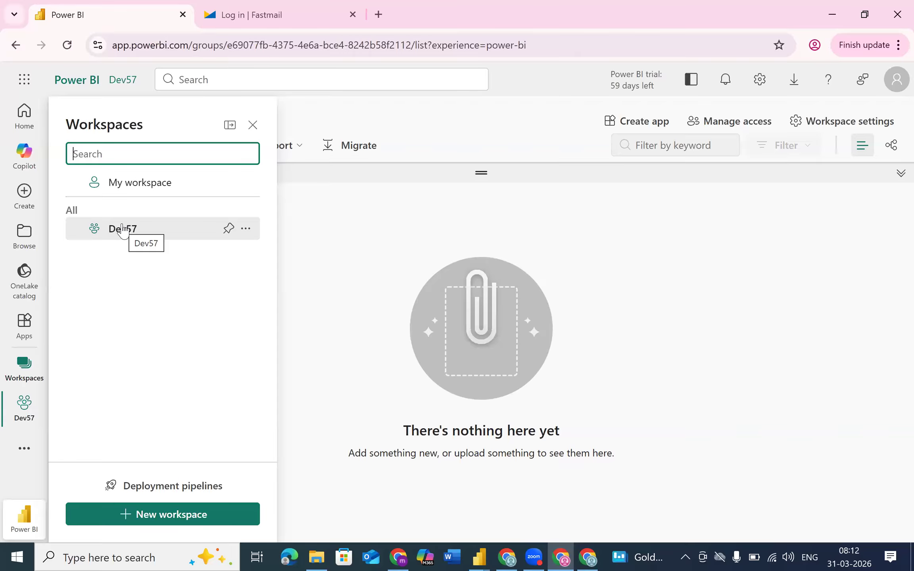
{"action": "left_click", "coordinate": [126, 515]}
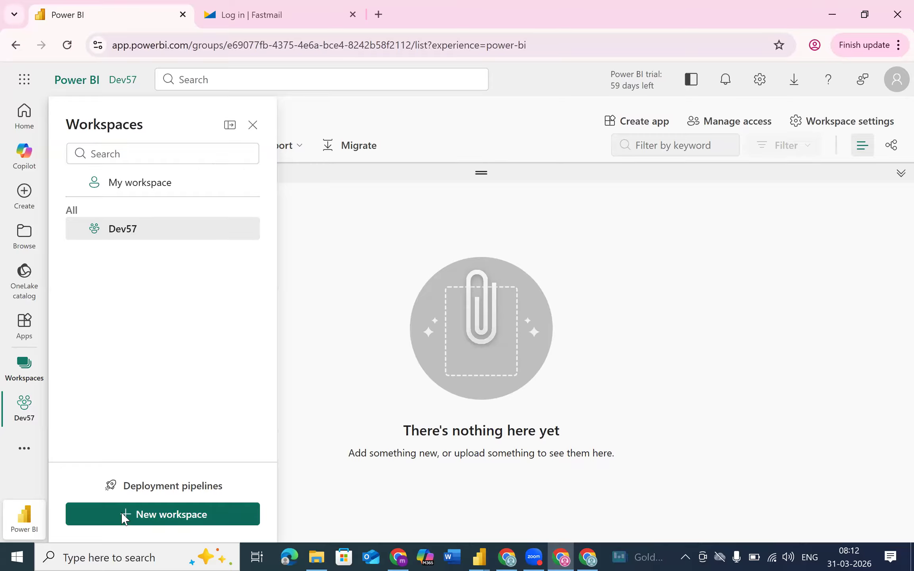
{"action": "left_click", "coordinate": [520, 159]}
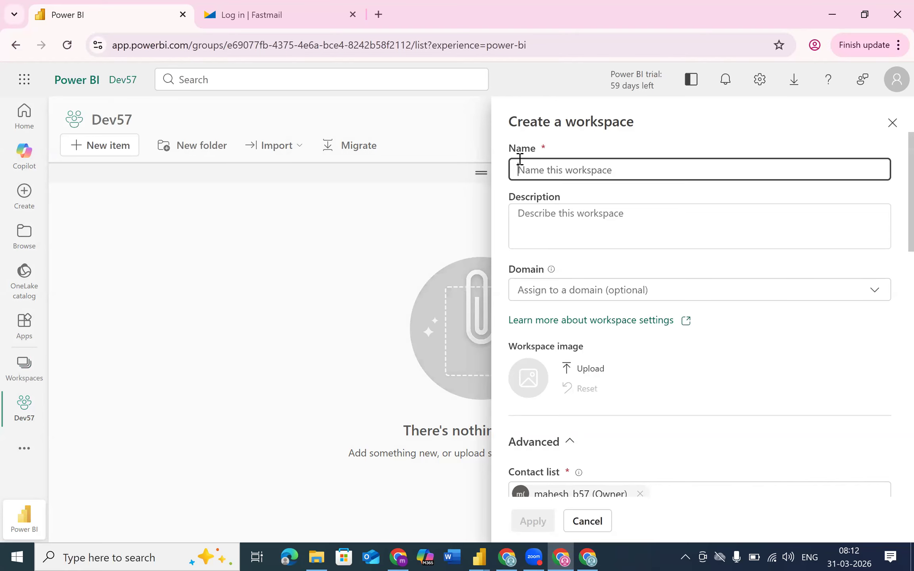
{"action": "type", "text": "Test-Test"}
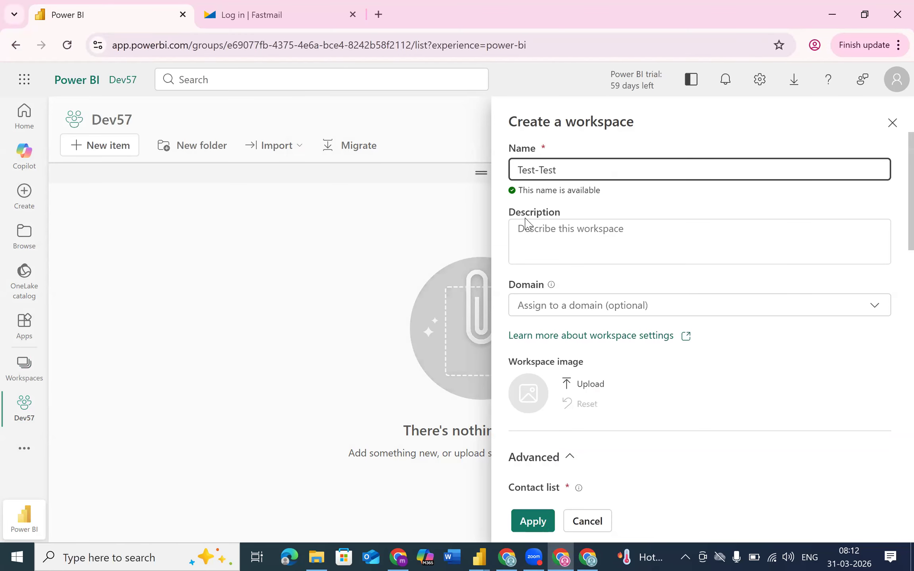
{"action": "left_click", "coordinate": [543, 241]}
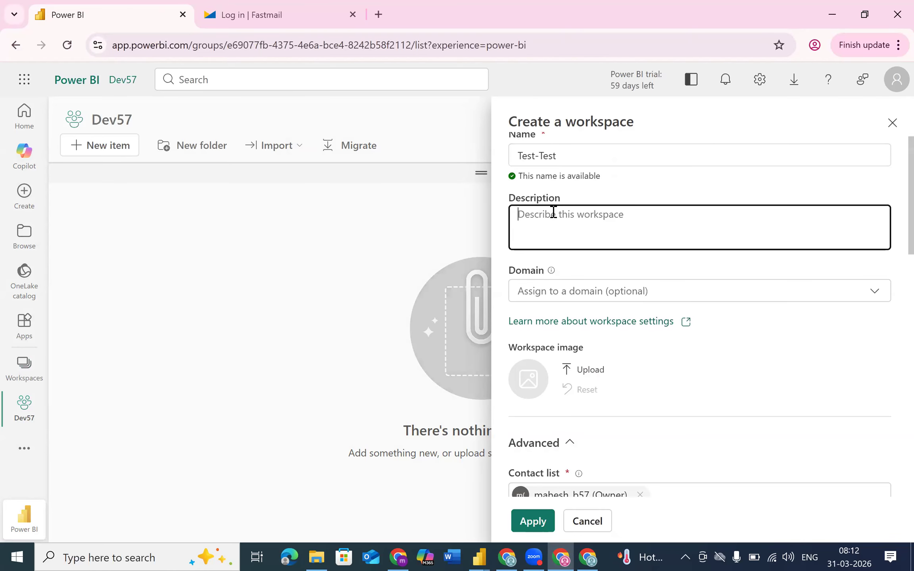
- Examine the new workspace's remaining settings and the available Power BI and Fabric workspace types
{"action": "scroll", "coordinate": [539, 229], "scroll_direction": "down", "scroll_amount": 5}
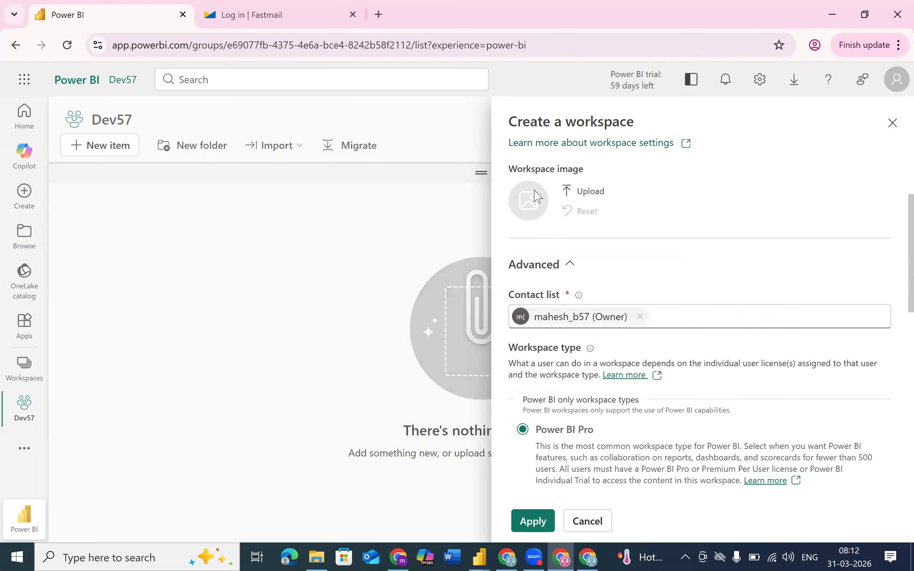
{"action": "scroll", "coordinate": [554, 263], "scroll_direction": "up", "scroll_amount": 5}
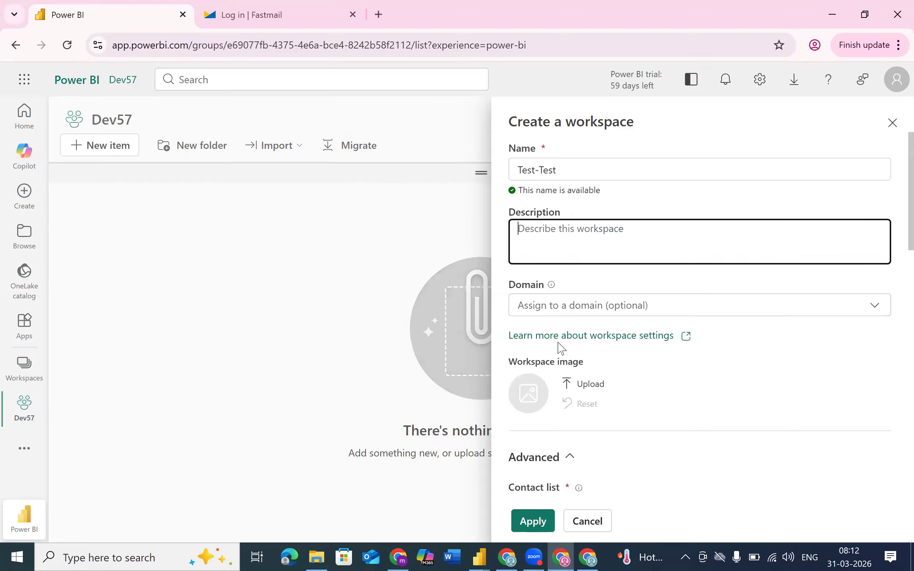
{"action": "scroll", "coordinate": [559, 347], "scroll_direction": "down", "scroll_amount": 10}
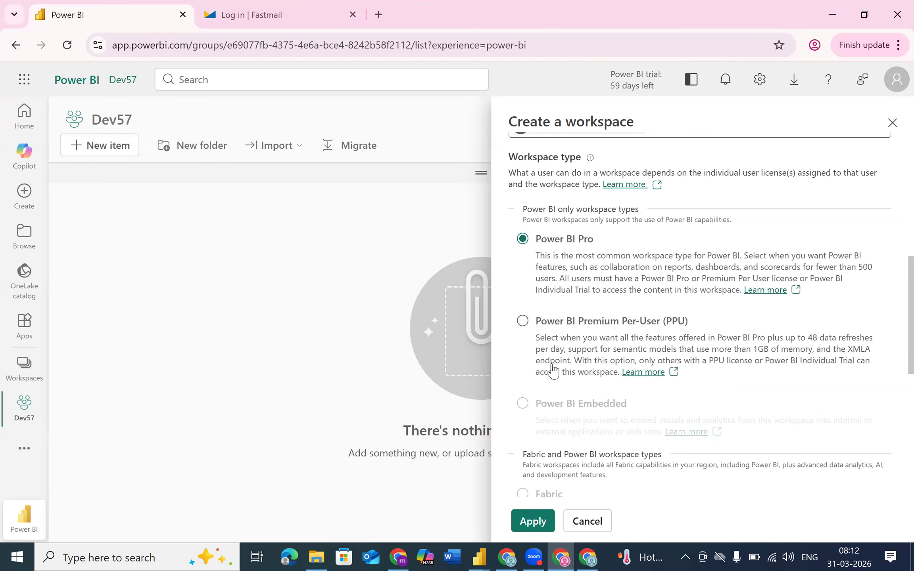
{"action": "scroll", "coordinate": [553, 371], "scroll_direction": "down", "scroll_amount": 1}
{"action": "scroll", "coordinate": [553, 371], "scroll_direction": "down", "scroll_amount": 2}
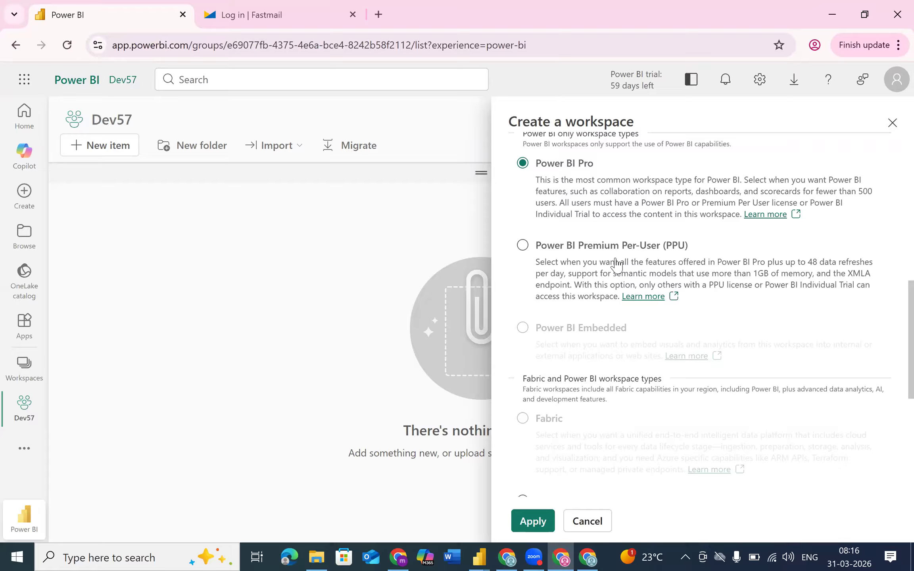
{"action": "scroll", "coordinate": [615, 264], "scroll_direction": "down", "scroll_amount": 1}
{"action": "scroll", "coordinate": [614, 267], "scroll_direction": "up", "scroll_amount": 2}
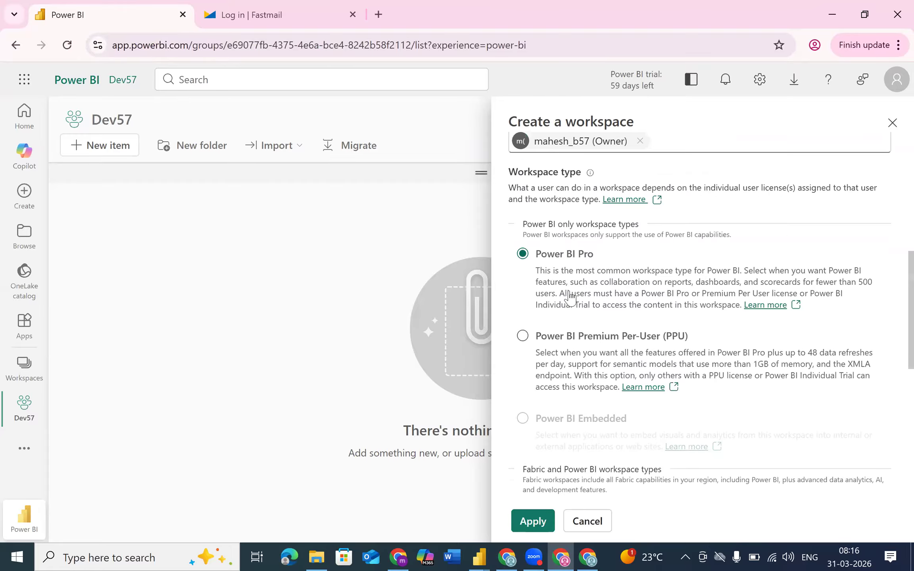
{"action": "scroll", "coordinate": [570, 297], "scroll_direction": "down", "scroll_amount": 3}
{"action": "scroll", "coordinate": [549, 367], "scroll_direction": "down", "scroll_amount": 2}
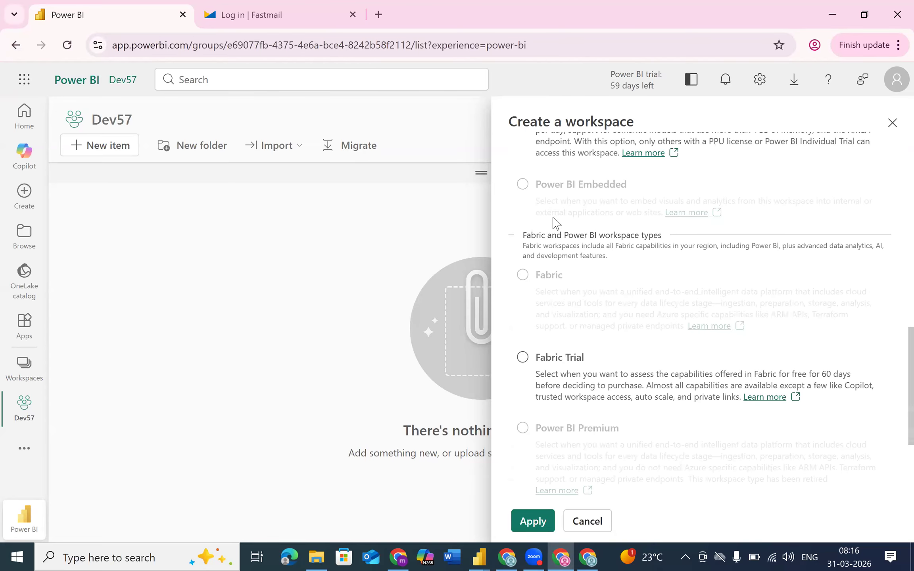
{"action": "scroll", "coordinate": [557, 249], "scroll_direction": "up", "scroll_amount": 2}
{"action": "scroll", "coordinate": [559, 255], "scroll_direction": "down", "scroll_amount": 2}
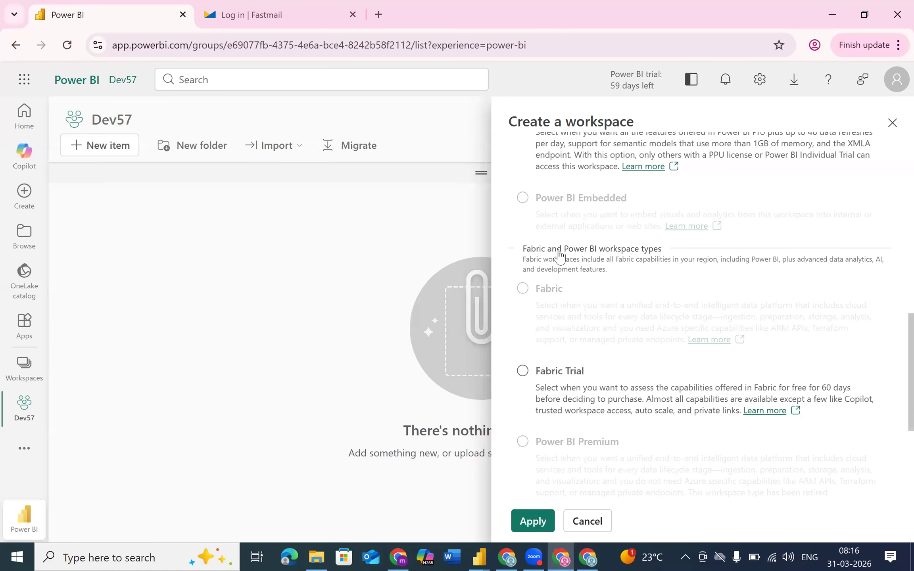
{"action": "scroll", "coordinate": [560, 254], "scroll_direction": "down", "scroll_amount": 3}
{"action": "scroll", "coordinate": [546, 423], "scroll_direction": "up", "scroll_amount": 3}
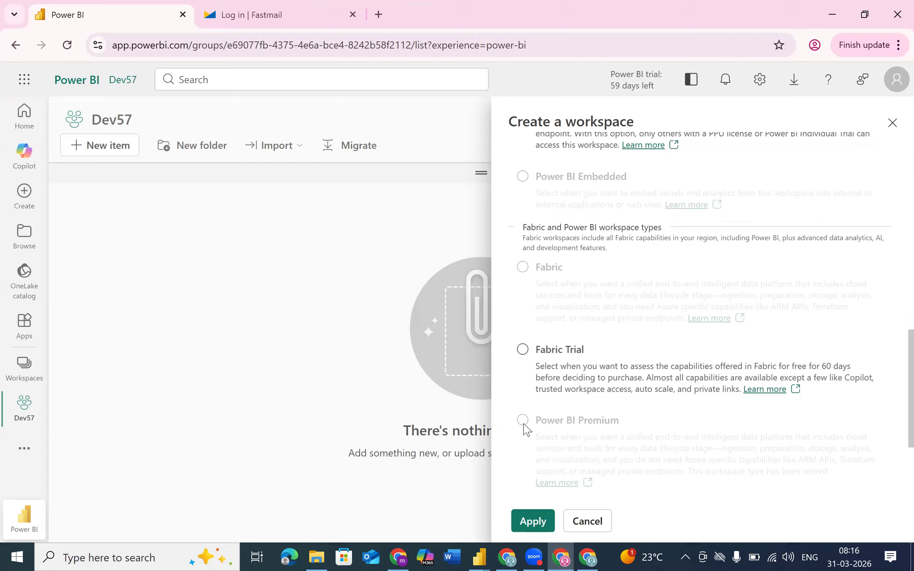
{"action": "scroll", "coordinate": [528, 428], "scroll_direction": "up", "scroll_amount": 5}
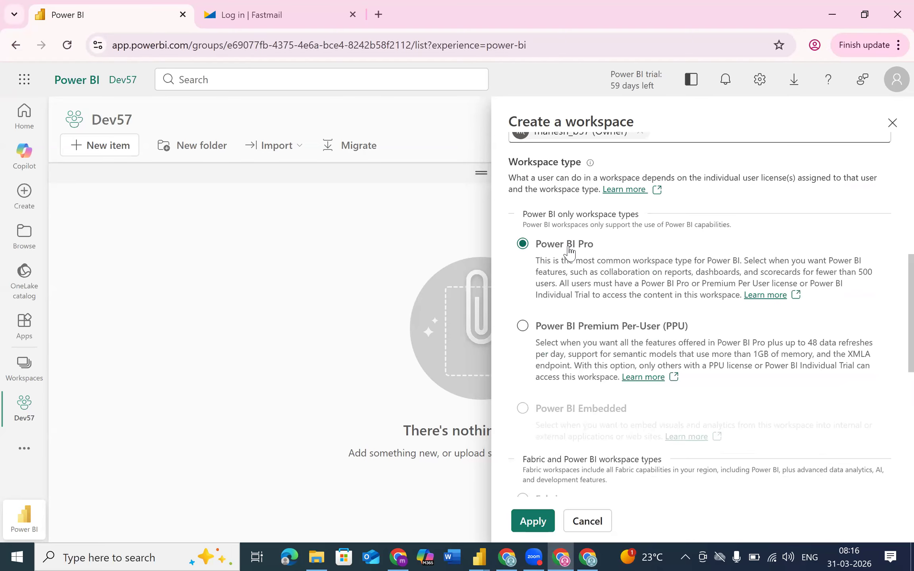
- Create the Test-Test workspace with the Power BI Pro type, and reopen the Dev57 workspace
{"action": "left_click", "coordinate": [529, 522]}
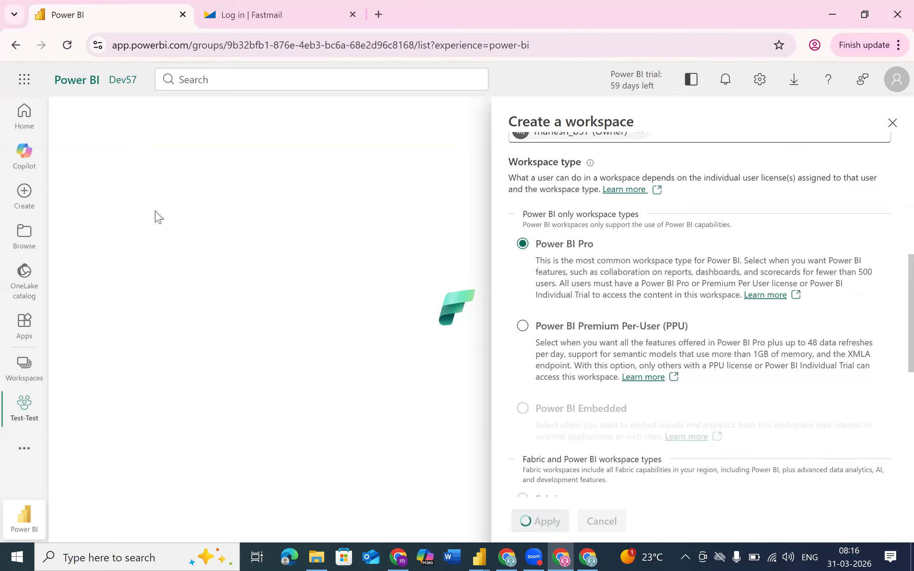
{"action": "left_click_drag", "start_coordinate": [480, 340], "coordinate": [467, 149]}
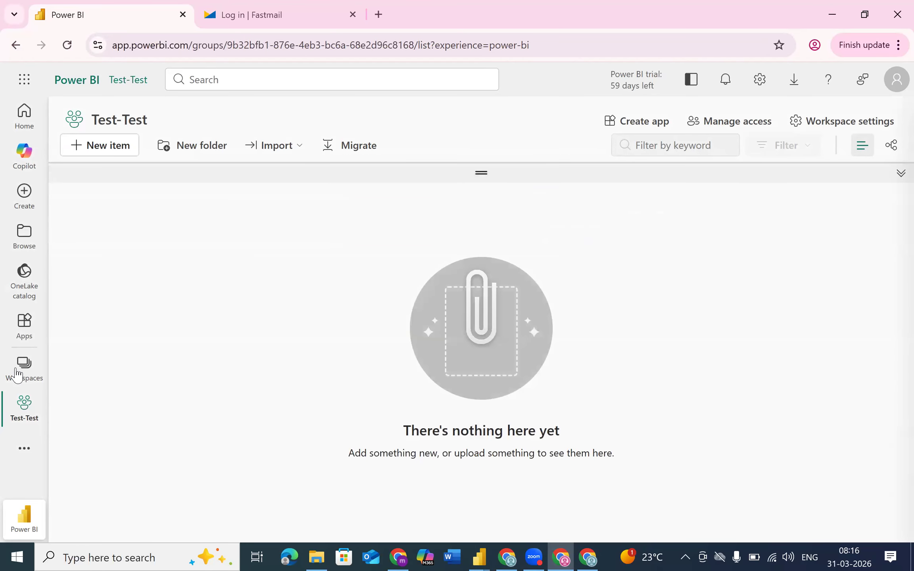
{"action": "left_click", "coordinate": [16, 375]}
{"action": "left_click", "coordinate": [113, 230]}
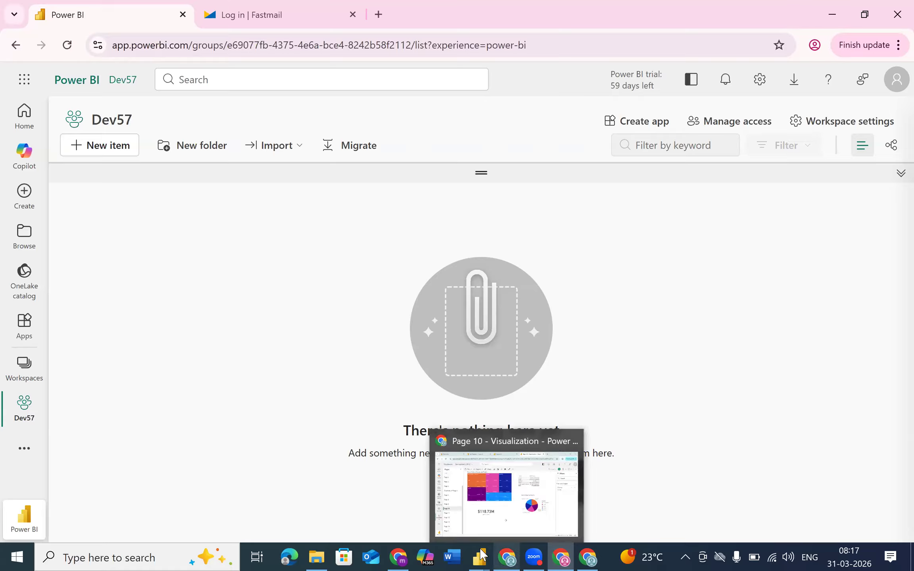
- Switch to the visualization report in Power BI Desktop and check which account is signed in
{"action": "mouse_move", "coordinate": [480, 553]}
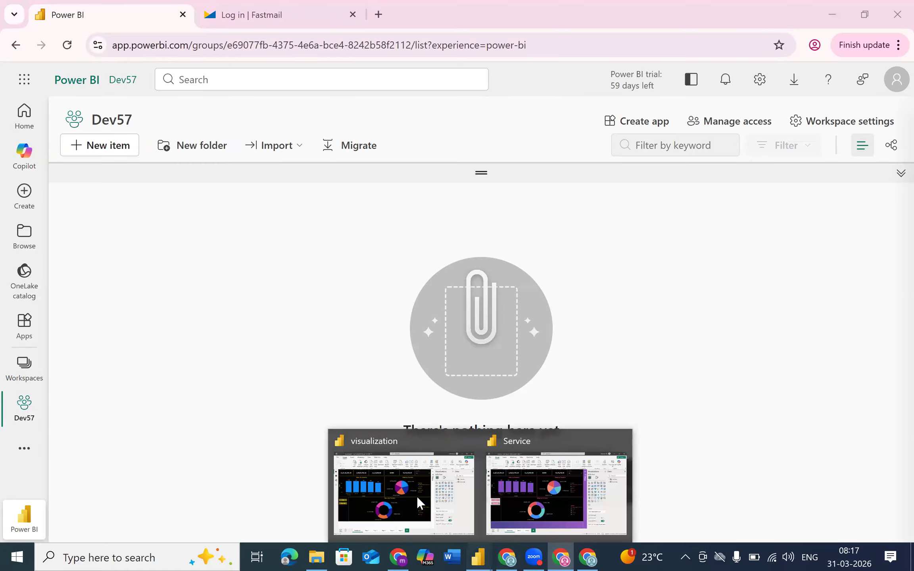
{"action": "left_click", "coordinate": [416, 495]}
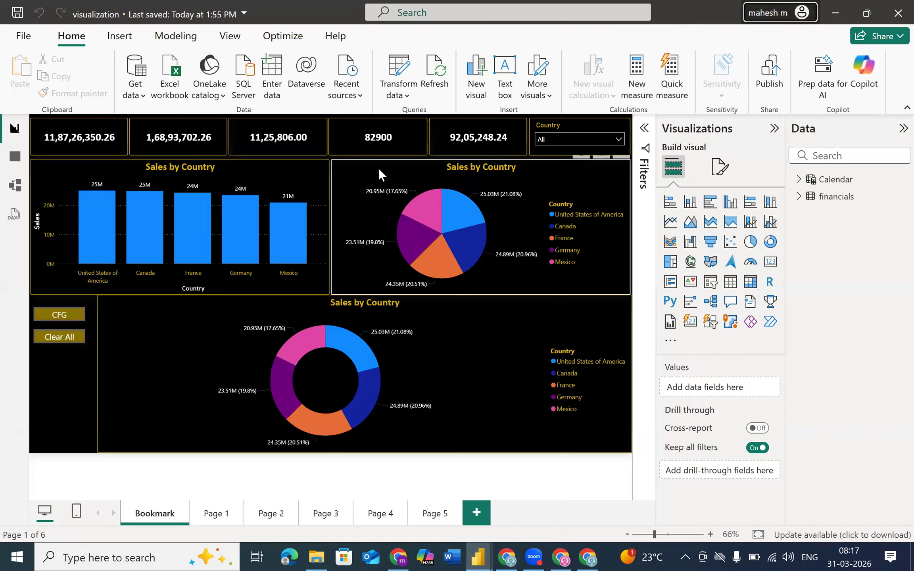
{"action": "left_click", "coordinate": [772, 16]}
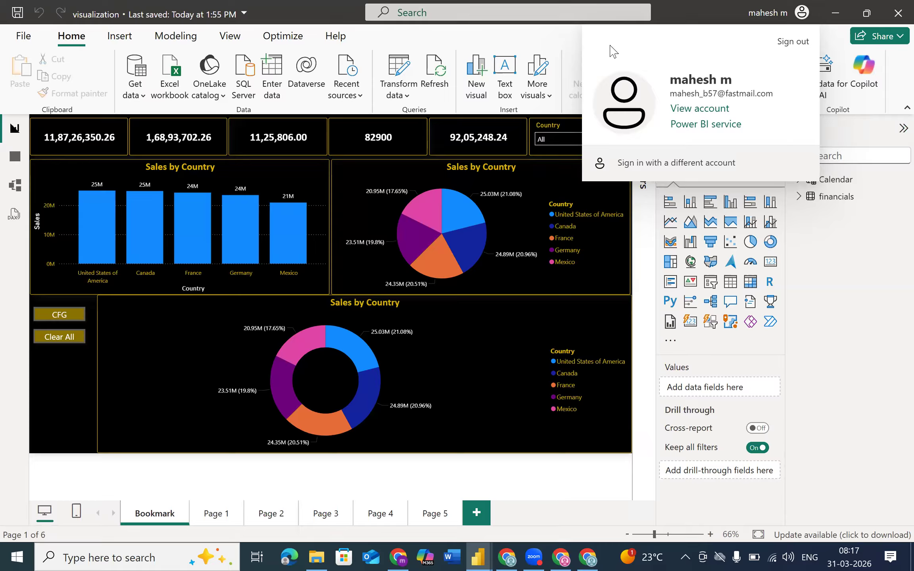
{"action": "left_click", "coordinate": [701, 18]}
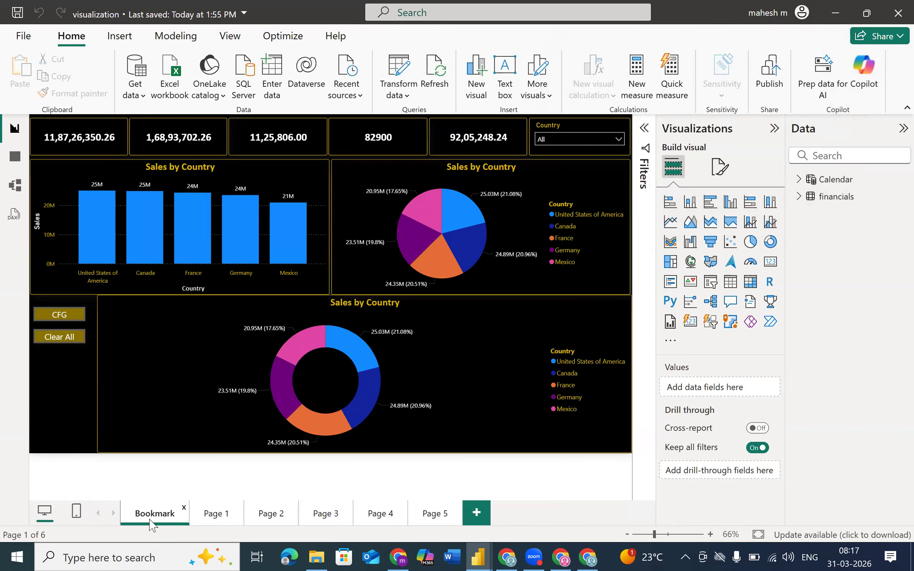
- Save the visualization report, publish it to the Dev57 workspace, and return to that workspace in the browser
{"action": "key", "text": "ctrl+s"}
{"action": "left_click", "coordinate": [760, 74]}
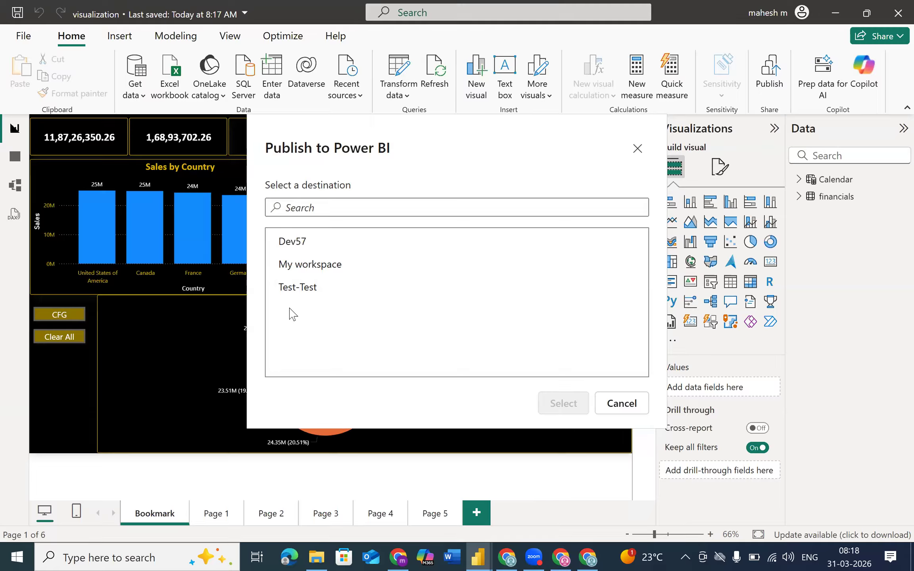
{"action": "left_click", "coordinate": [288, 249]}
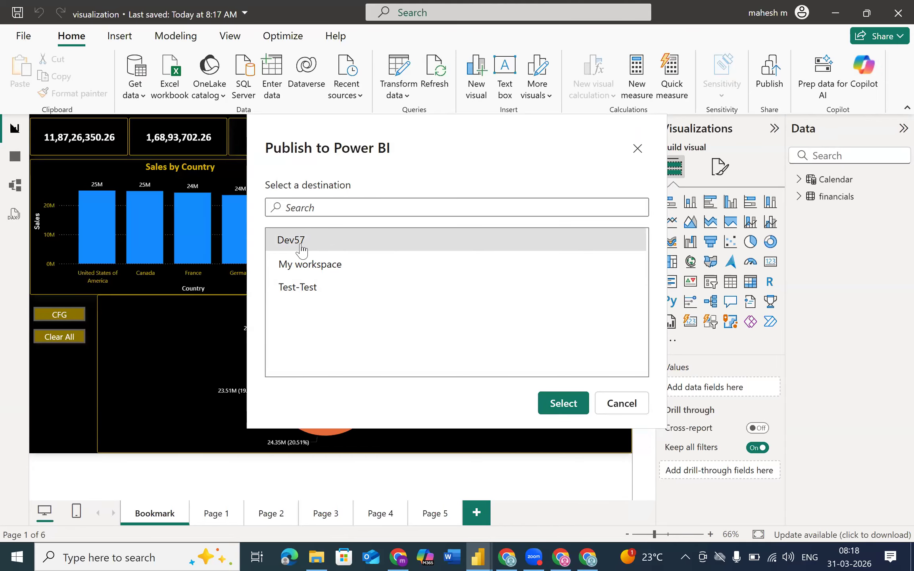
{"action": "left_click", "coordinate": [560, 397]}
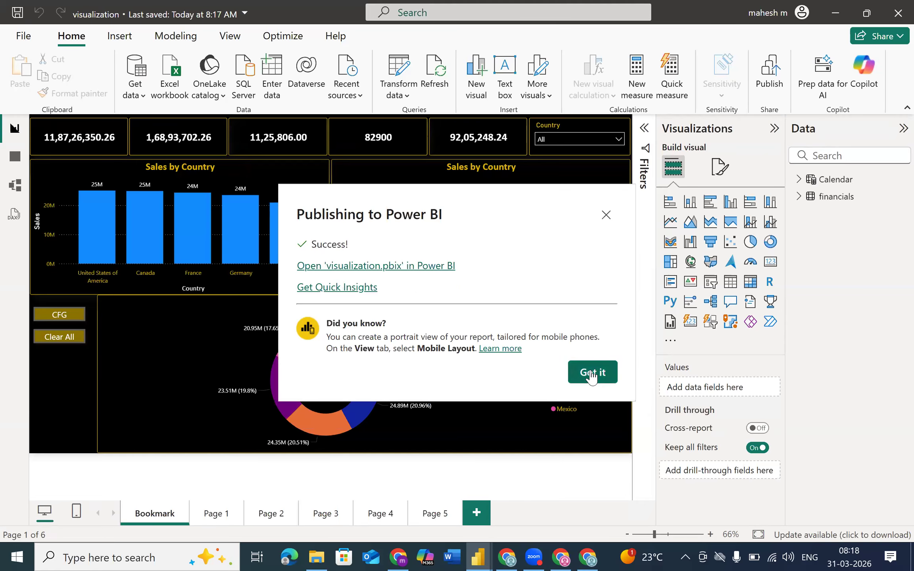
{"action": "left_click", "coordinate": [592, 375]}
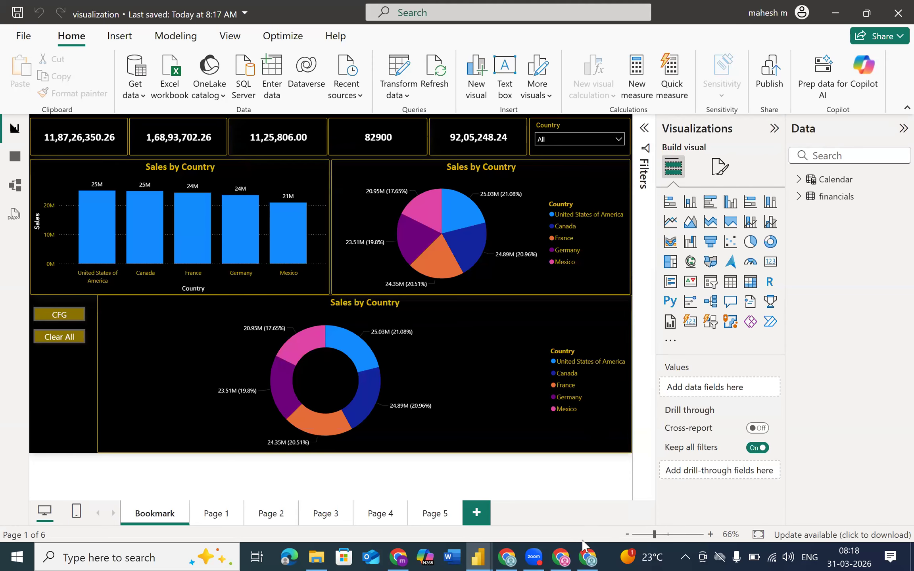
{"action": "key", "text": "alt+Tab"}
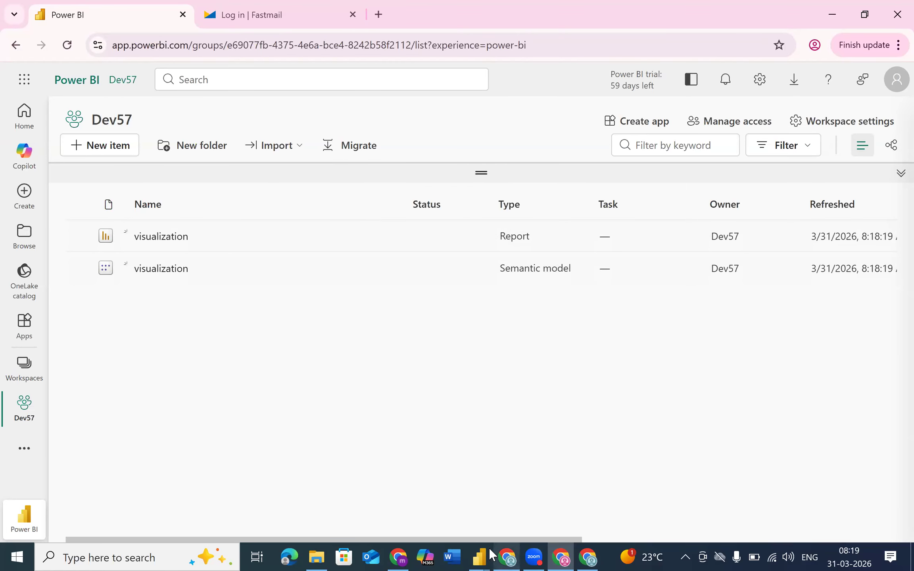
- Switch to the visualization file in Power BI Desktop and view the Calendar table's data
{"action": "mouse_move", "coordinate": [492, 553]}
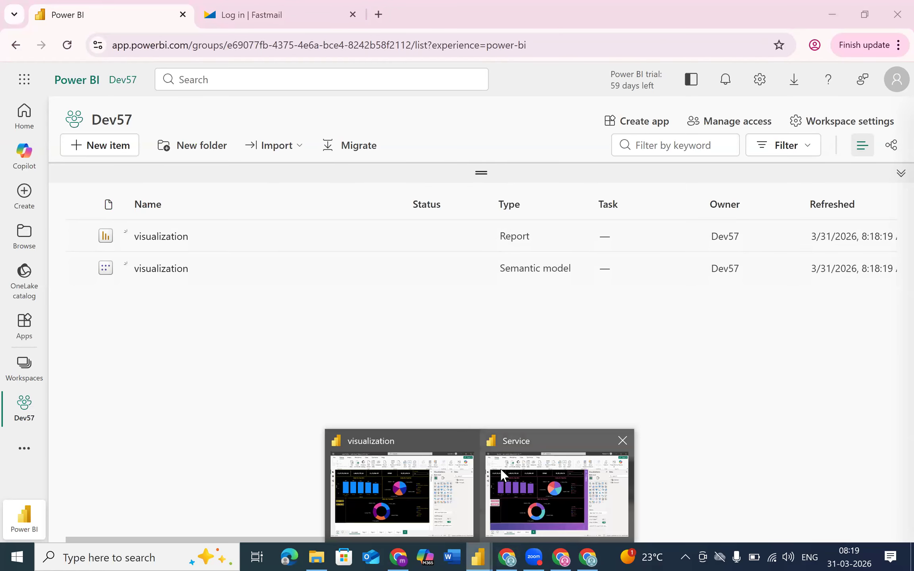
{"action": "left_click", "coordinate": [410, 472]}
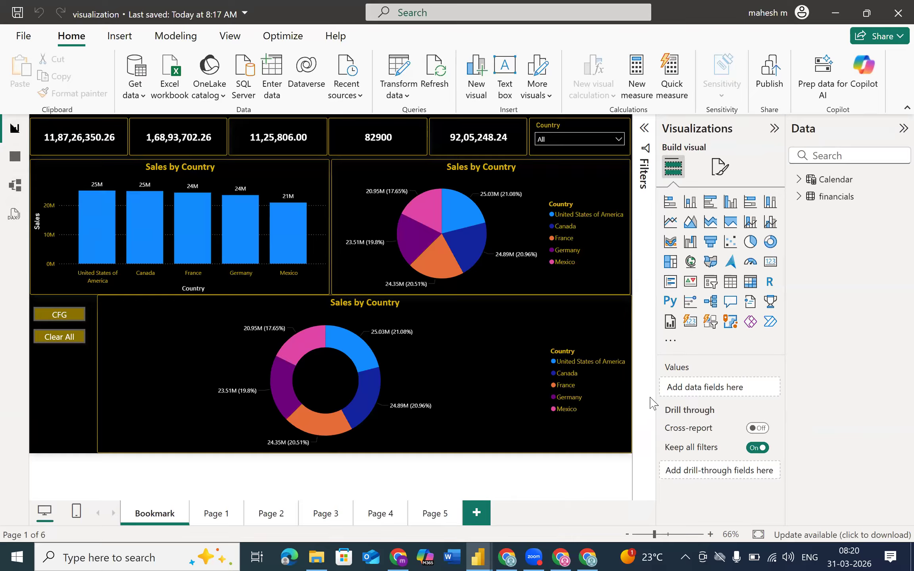
{"action": "left_click", "coordinate": [13, 164]}
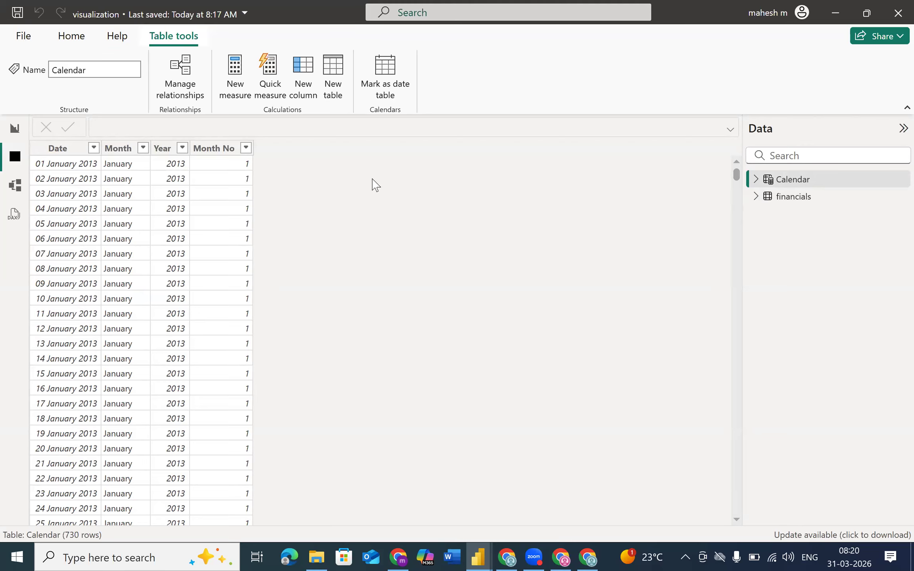
- Open the published visualization report from Dev57 in the browser and bring up its file download options
{"action": "key", "text": "alt+Tab"}
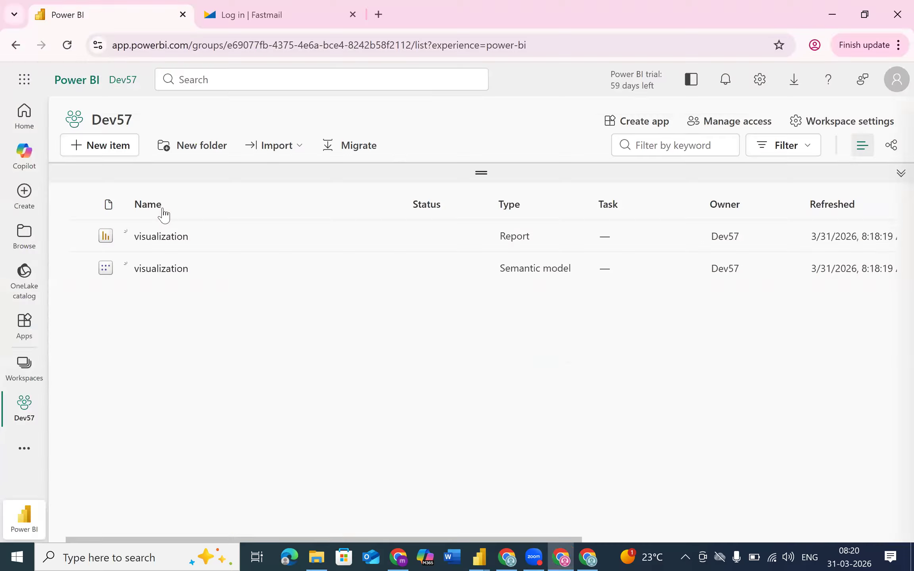
{"action": "left_click", "coordinate": [169, 237]}
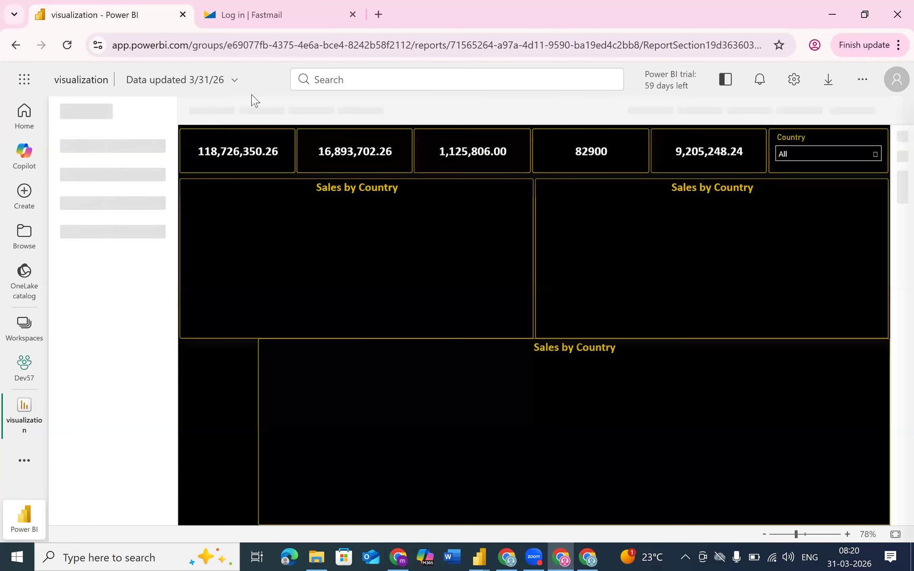
{"action": "left_click", "coordinate": [212, 111]}
{"action": "left_click", "coordinate": [233, 167]}
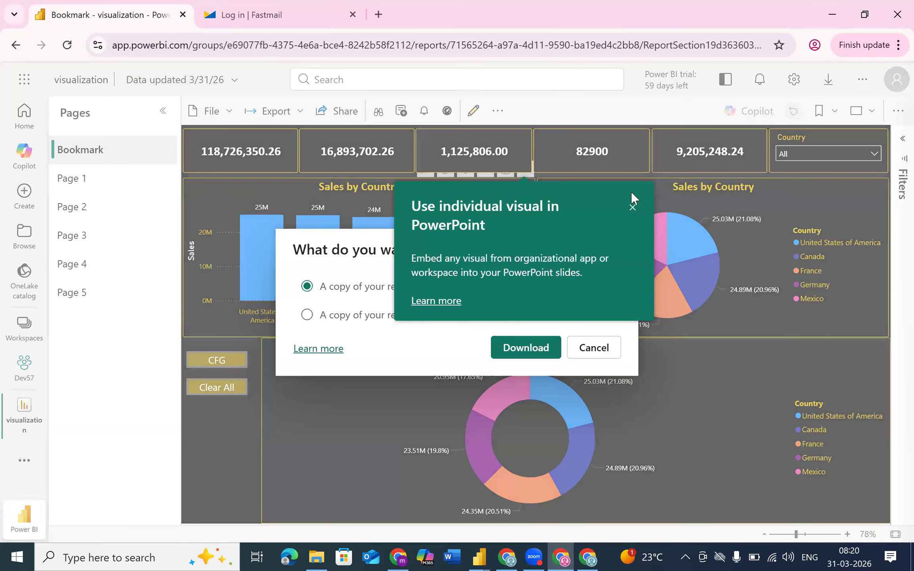
- Dismiss the PowerPoint tip and choose to download a copy of the report with a live connection to data online (.pbix)
{"action": "left_click", "coordinate": [632, 207]}
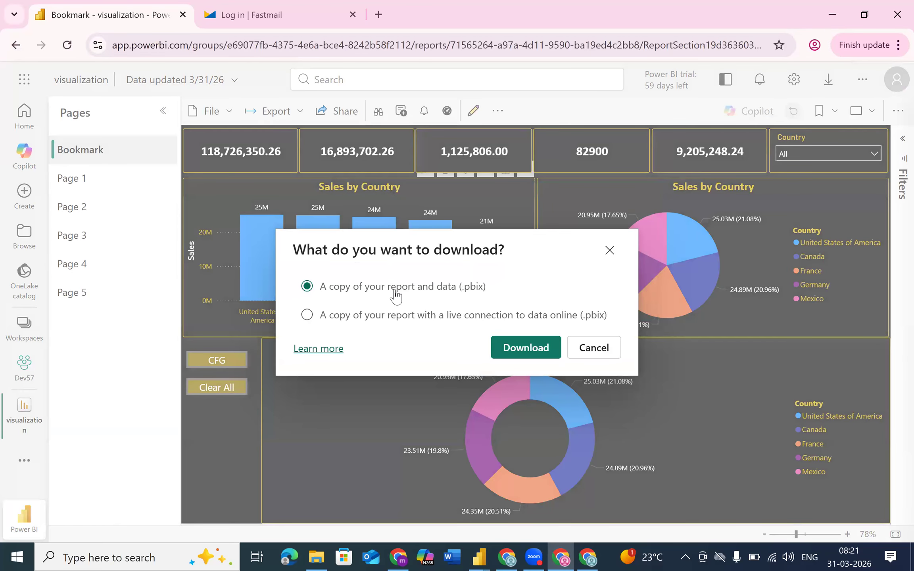
{"action": "left_click", "coordinate": [324, 323]}
{"action": "left_click", "coordinate": [306, 287]}
{"action": "left_click", "coordinate": [307, 316]}
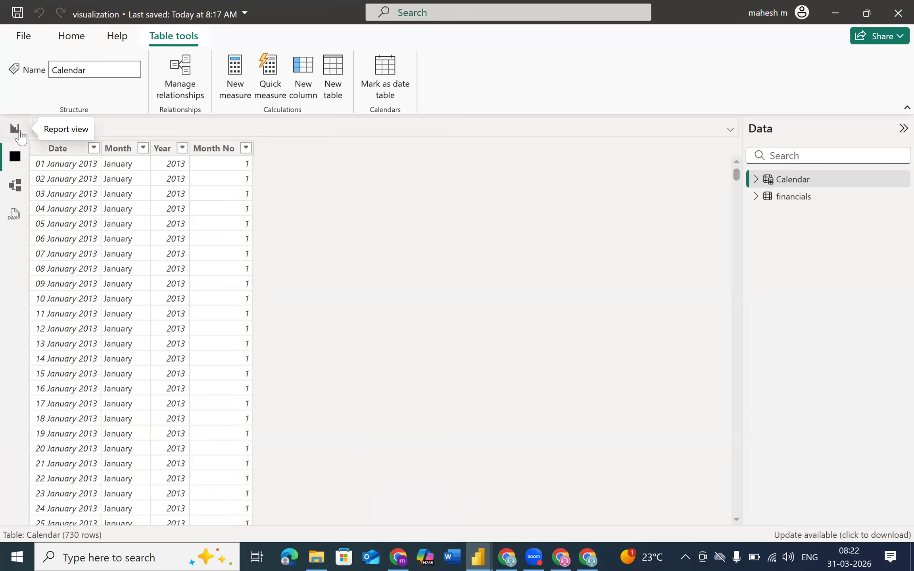
- Return the visualization file in Power BI Desktop to the report view
{"action": "left_click", "coordinate": [18, 132]}
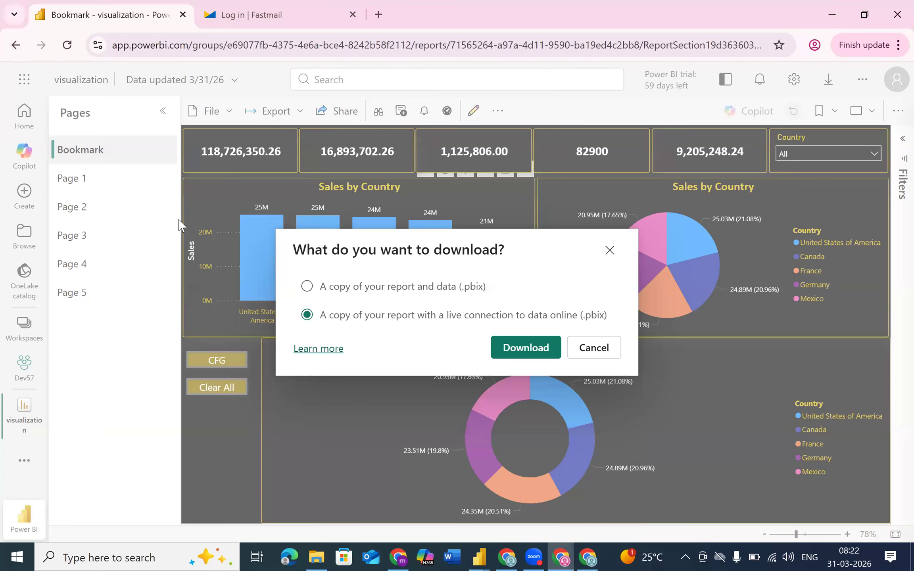
- Select the download option for a copy of the report and data (.pbix), dismiss the prompt without downloading, and open the Dev57 workspace
{"action": "left_click", "coordinate": [339, 289]}
{"action": "left_click", "coordinate": [609, 253]}
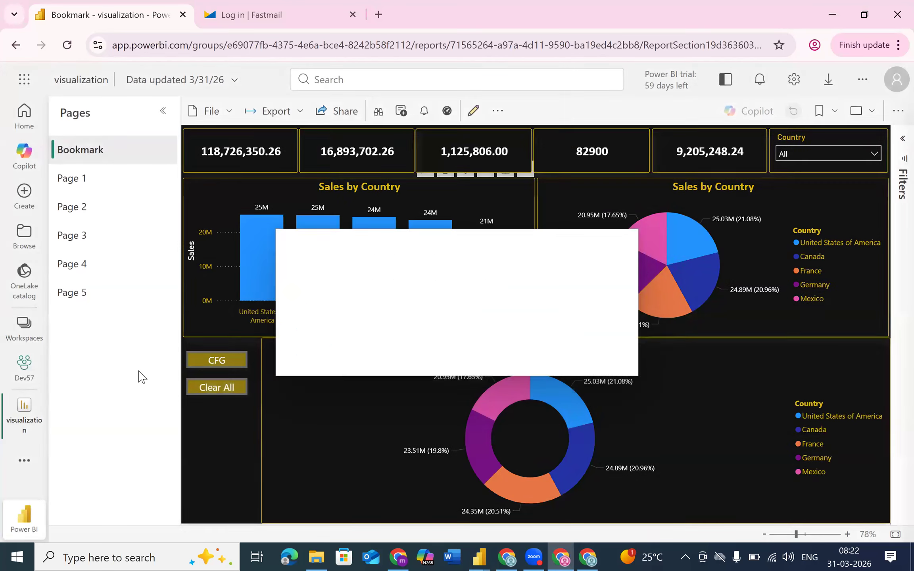
{"action": "left_click", "coordinate": [21, 379]}
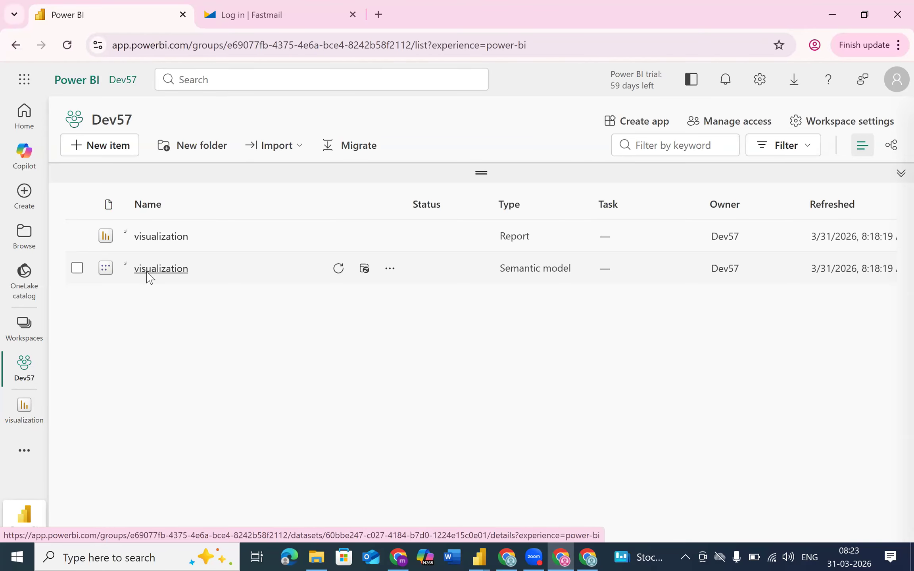
- Switch to the visualization file in Power BI Desktop and expand the financials table to view its fields
{"action": "key", "text": "alt+Tab"}
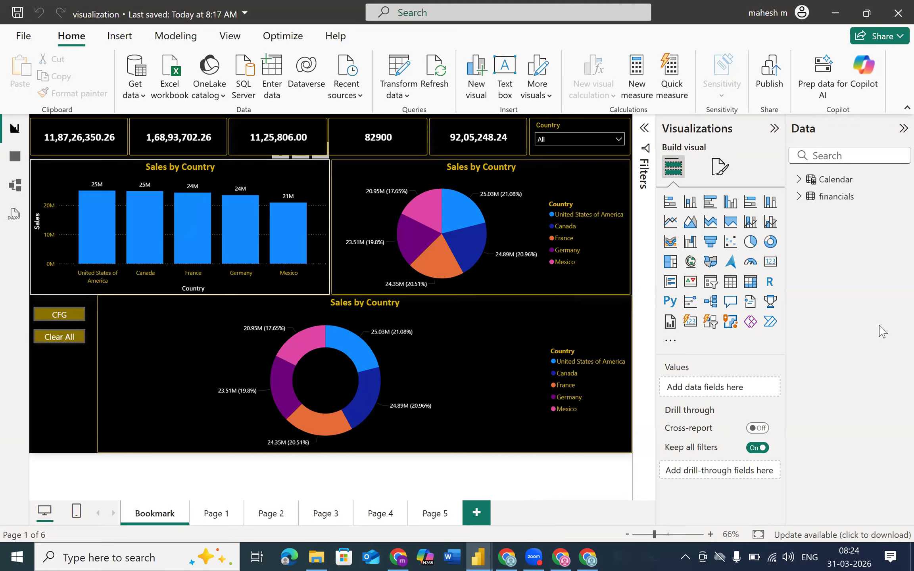
{"action": "left_click", "coordinate": [800, 199]}
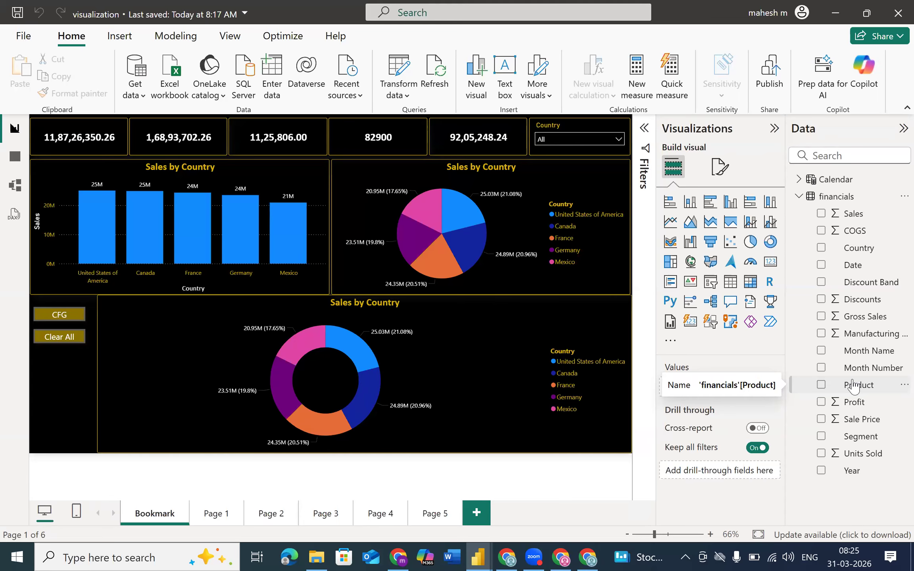
- Launch a new Power BI Desktop window and start a blank report
{"action": "key", "text": "super"}
{"action": "type", "text": "power"}
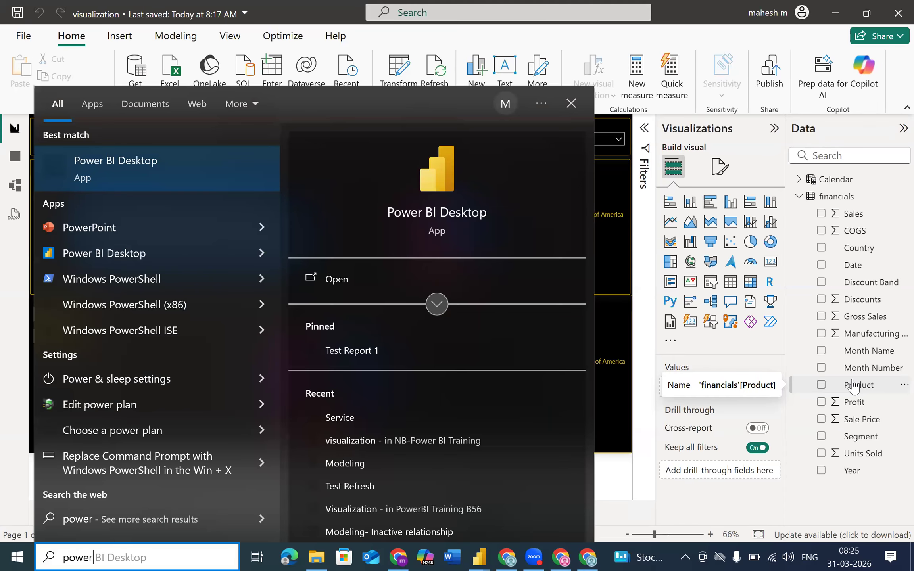
{"action": "key", "text": "Escape"}
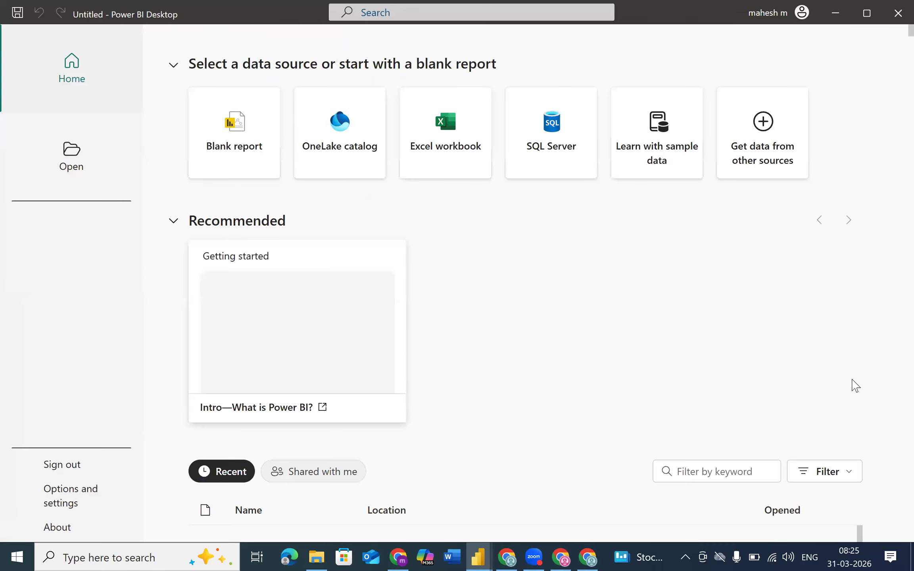
{"action": "left_click", "coordinate": [206, 139]}
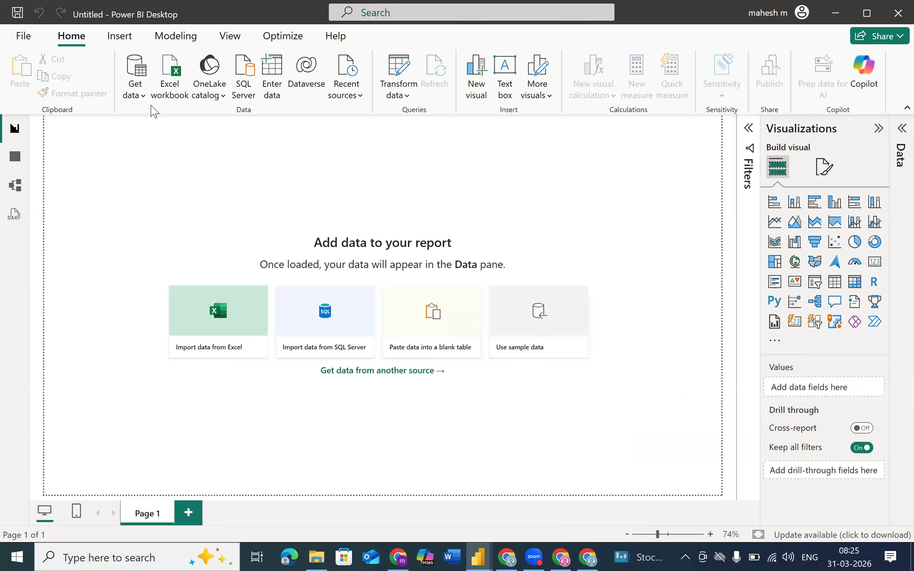
- Connect the blank report live to the visualization semantic model in the Dev57 workspace
{"action": "left_click", "coordinate": [139, 104]}
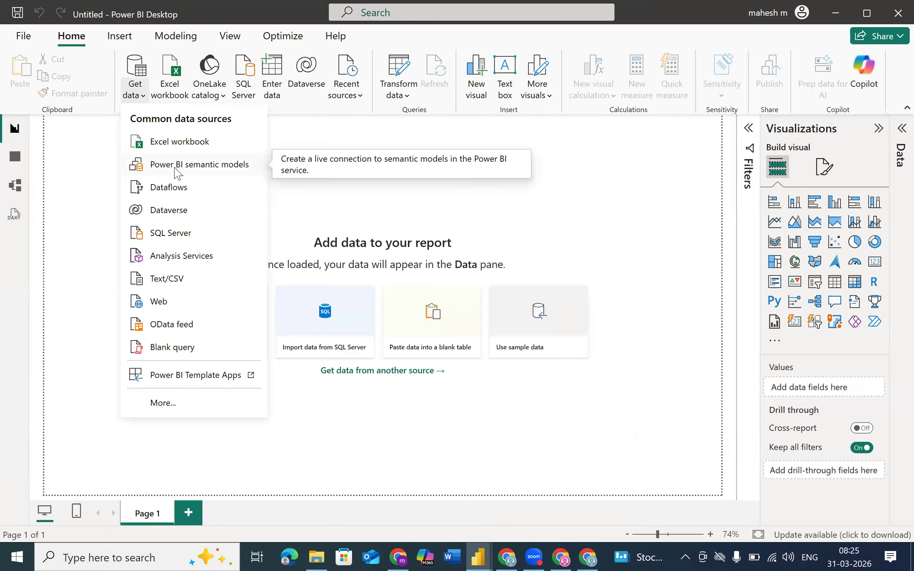
{"action": "key", "text": "Escape"}
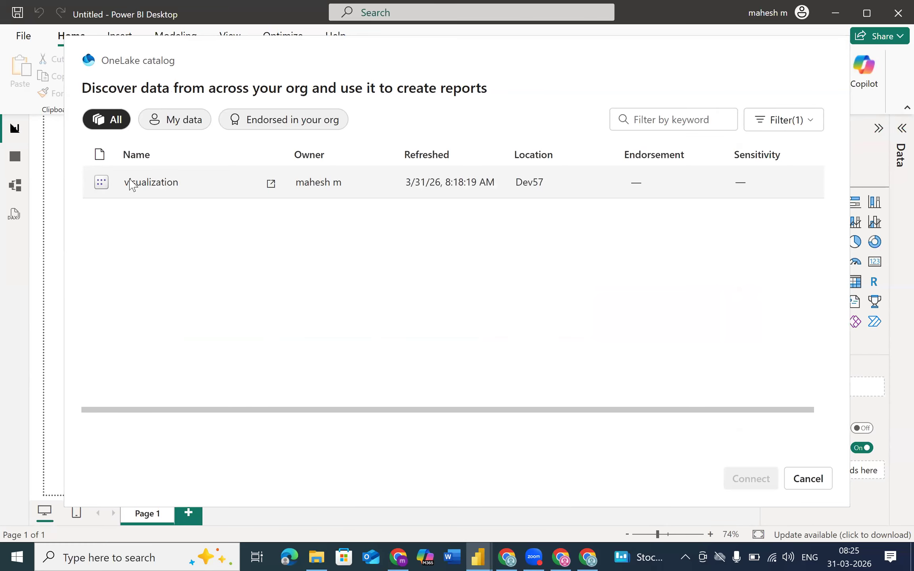
{"action": "left_click", "coordinate": [158, 193]}
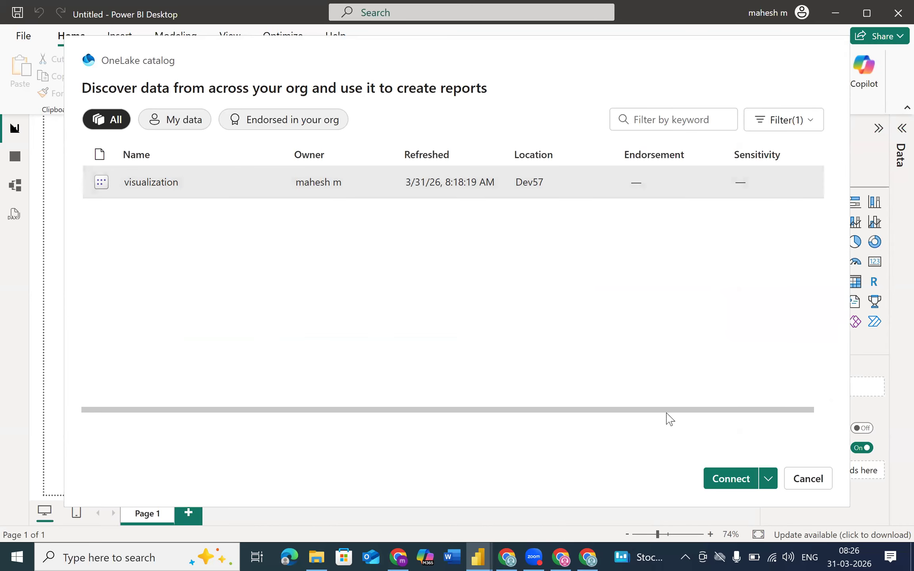
{"action": "left_click", "coordinate": [723, 480]}
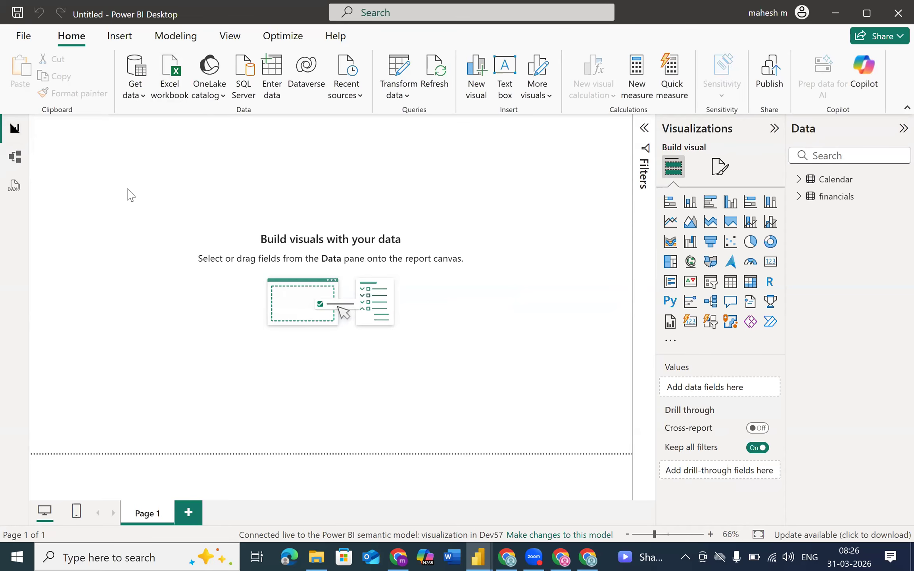
- In the model view, space the Calendar table further from the financials table and collapse the properties to show both
{"action": "left_click", "coordinate": [16, 165]}
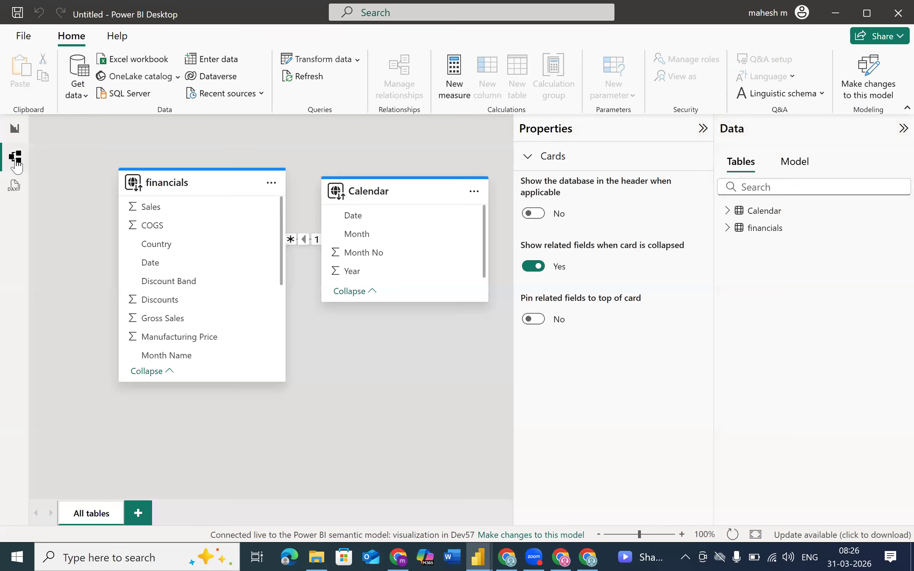
{"action": "mouse_move", "coordinate": [452, 189]}
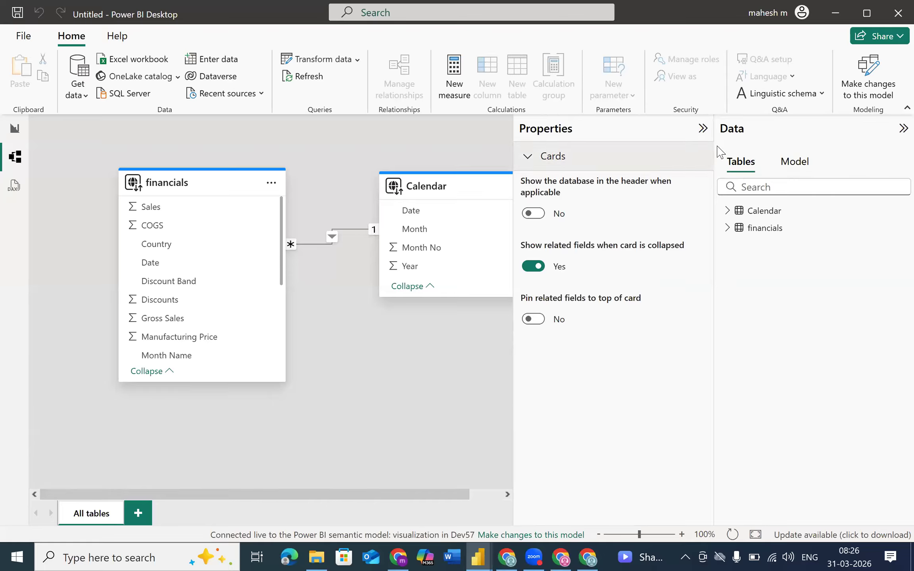
{"action": "left_click", "coordinate": [704, 130]}
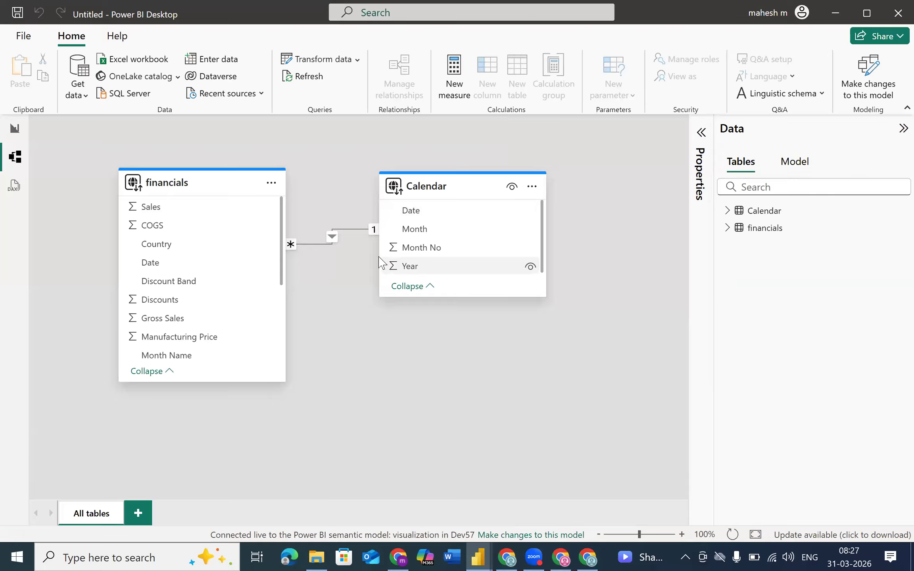
- On the report page, build a clustered column chart of Sales by Product from the financials table and enlarge it
{"action": "left_click", "coordinate": [9, 130]}
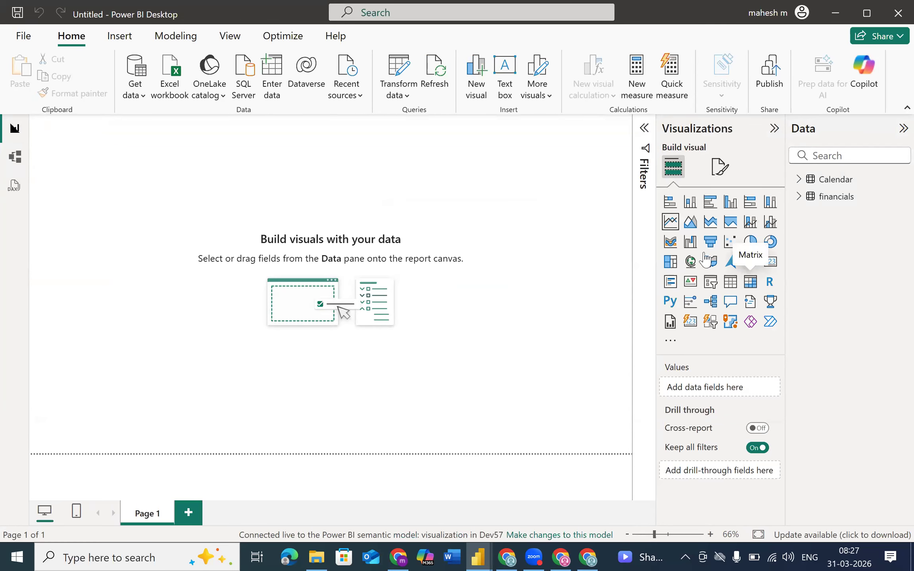
{"action": "left_click", "coordinate": [728, 203]}
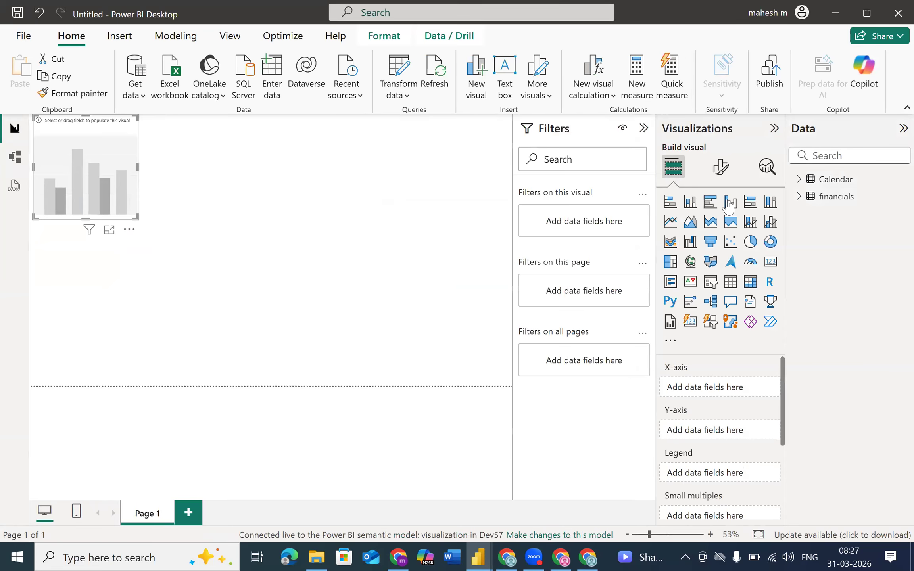
{"action": "left_click", "coordinate": [798, 198]}
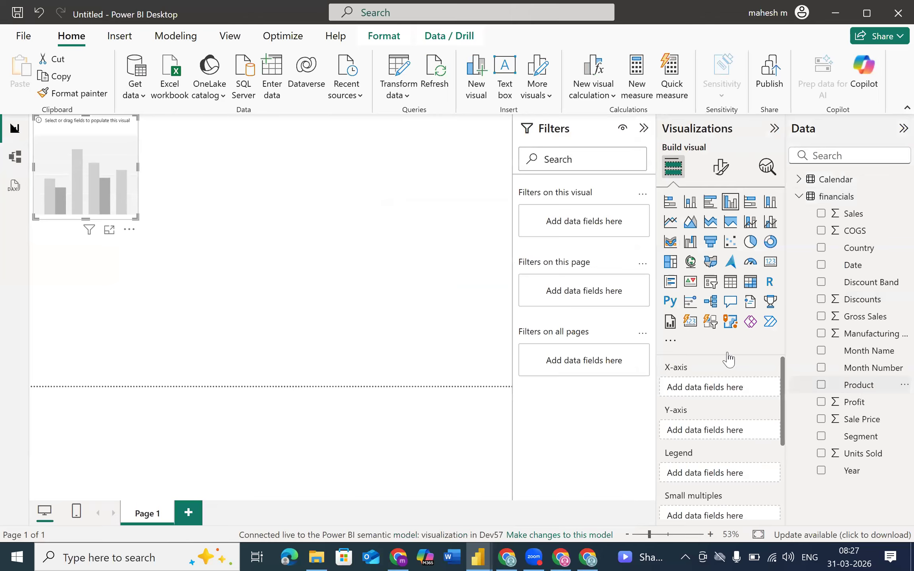
{"action": "left_click", "coordinate": [821, 384]}
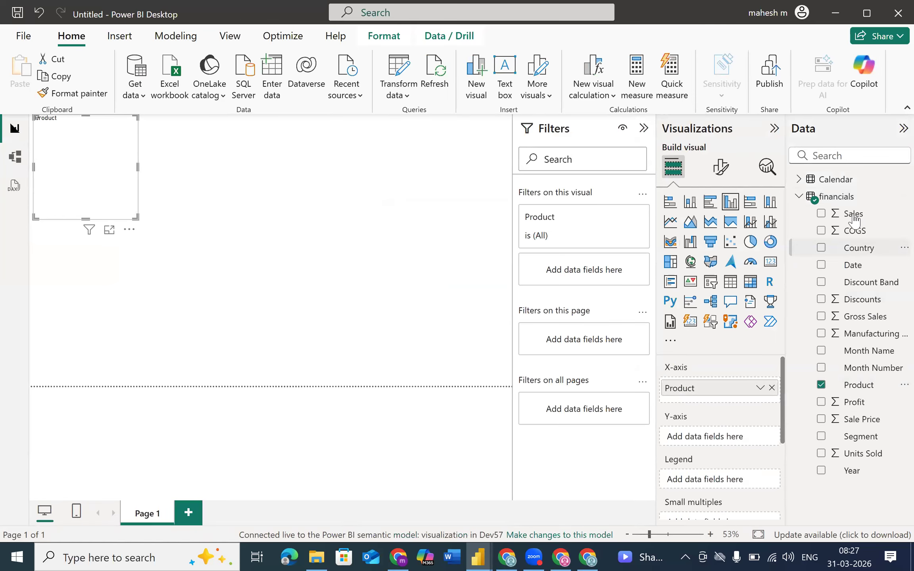
{"action": "left_click_drag", "start_coordinate": [851, 216], "coordinate": [688, 442]}
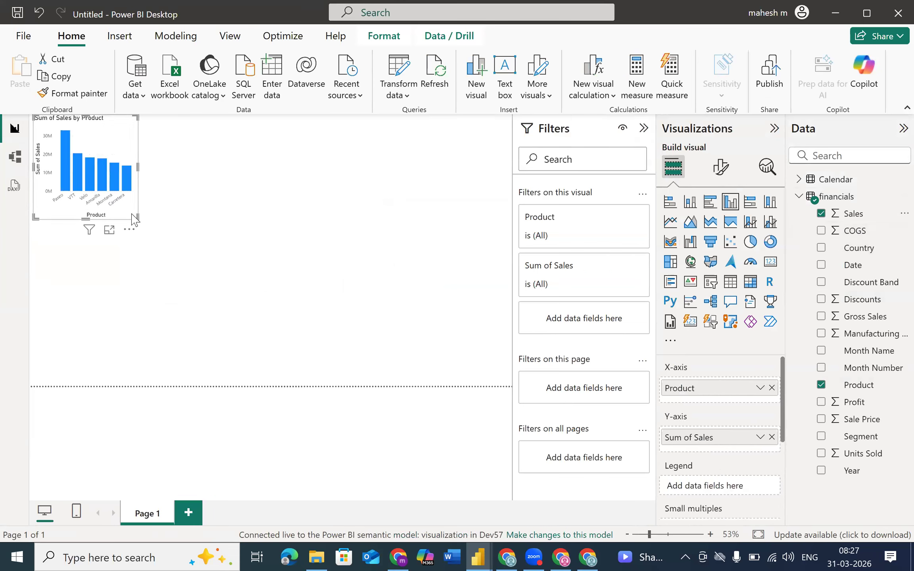
{"action": "left_click_drag", "start_coordinate": [134, 215], "coordinate": [225, 279]}
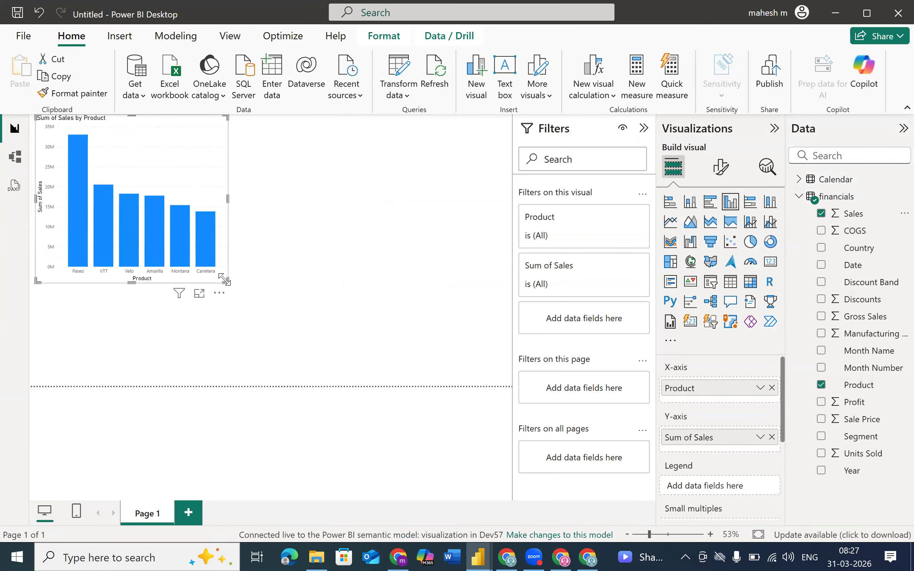
- Duplicate the Sales by Product column chart, place the copy at the page's upper right, and change it to a 100% stacked bar chart
{"action": "key", "text": "ctrl+c"}
{"action": "key", "text": "ctrl+v"}
{"action": "left_click_drag", "start_coordinate": [147, 159], "coordinate": [431, 164]}
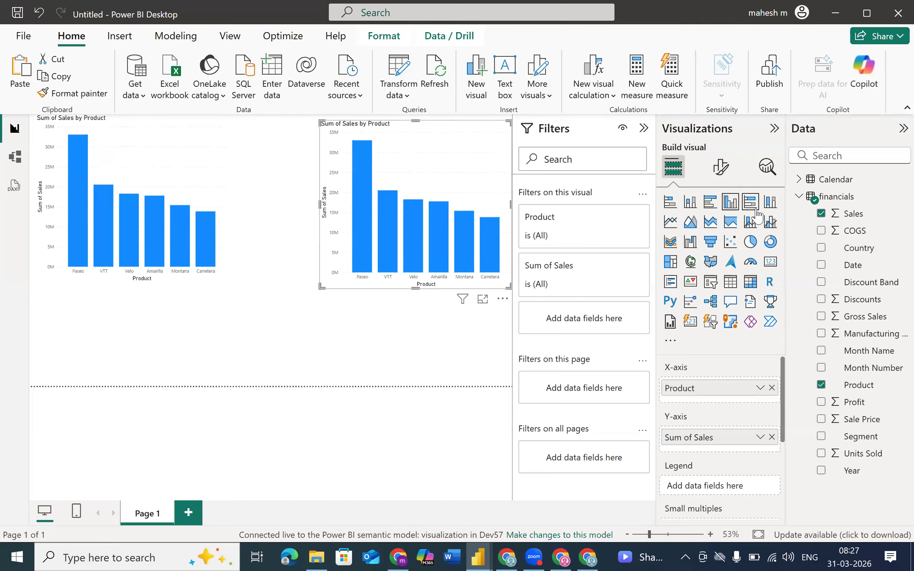
{"action": "left_click", "coordinate": [753, 208]}
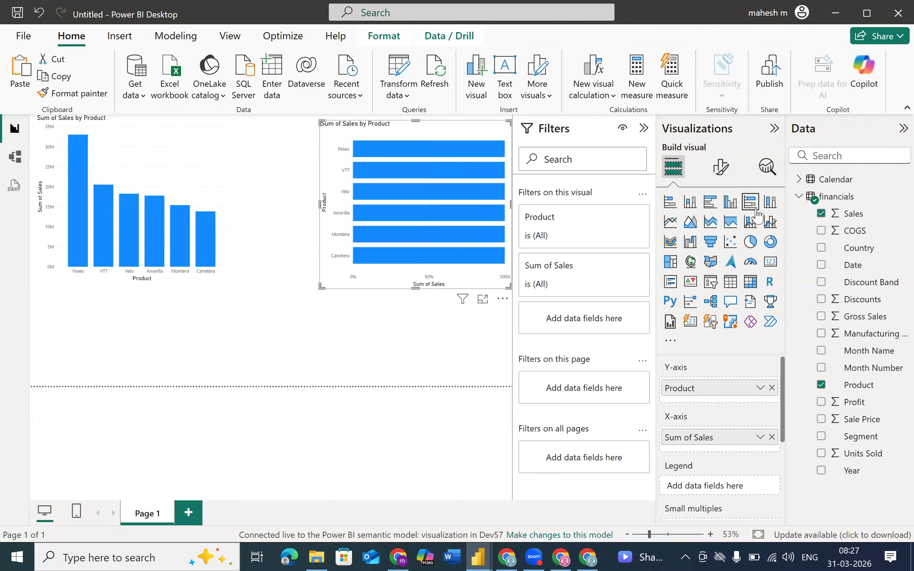
- Add another copy of the column chart at the page's lower centre and convert it to a pie chart
{"action": "left_click", "coordinate": [228, 174]}
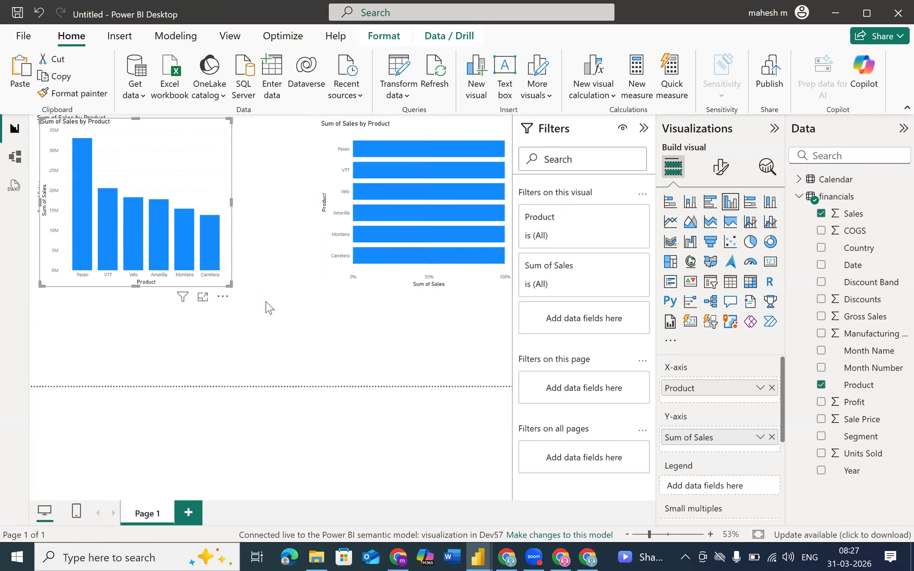
{"action": "key", "text": "ctrl+v"}
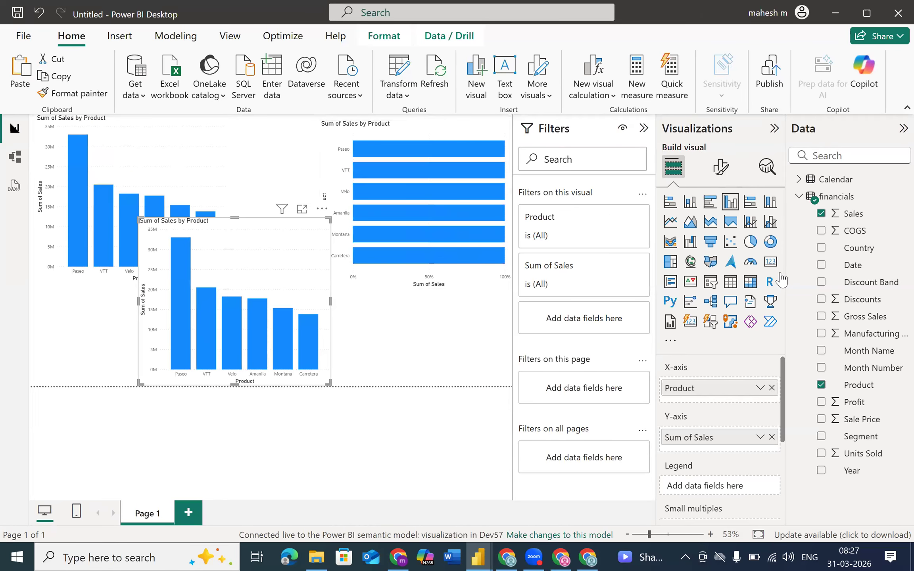
{"action": "left_click", "coordinate": [751, 241]}
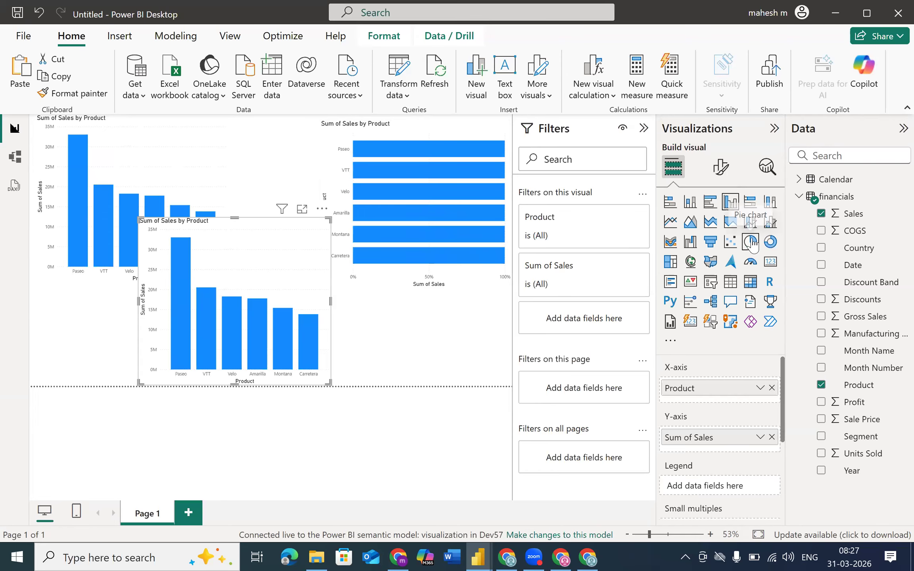
- Duplicate Page 1 of the report and return to the original page
{"action": "right_click", "coordinate": [144, 514]}
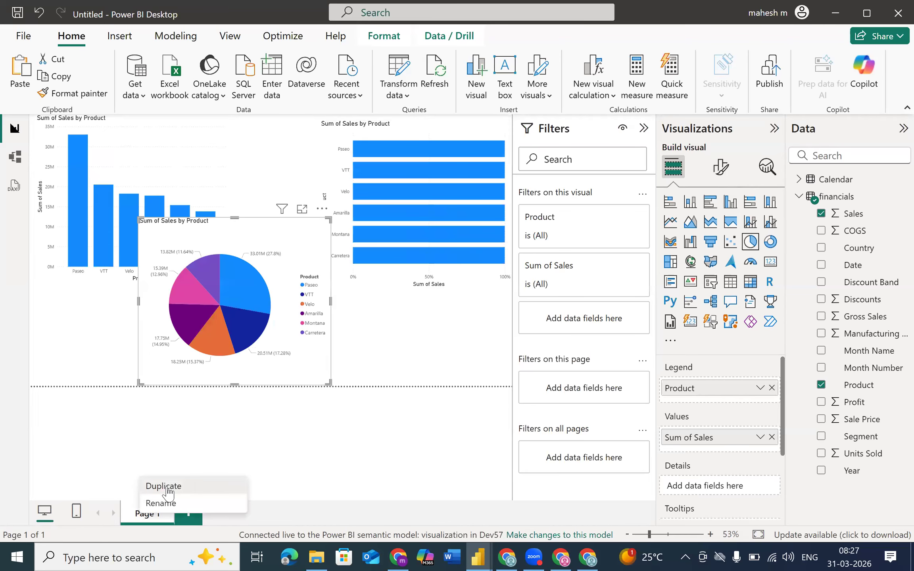
{"action": "left_click", "coordinate": [214, 487]}
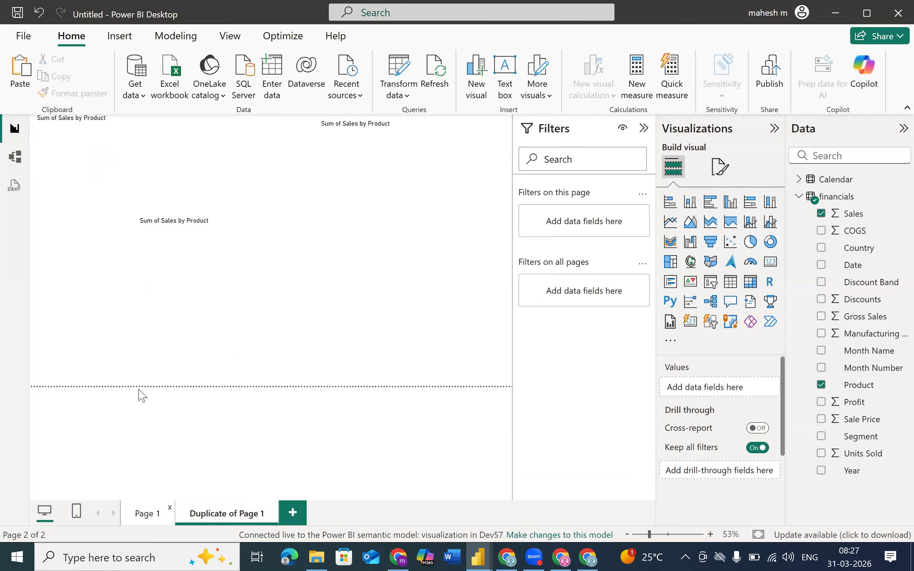
{"action": "left_click", "coordinate": [129, 517]}
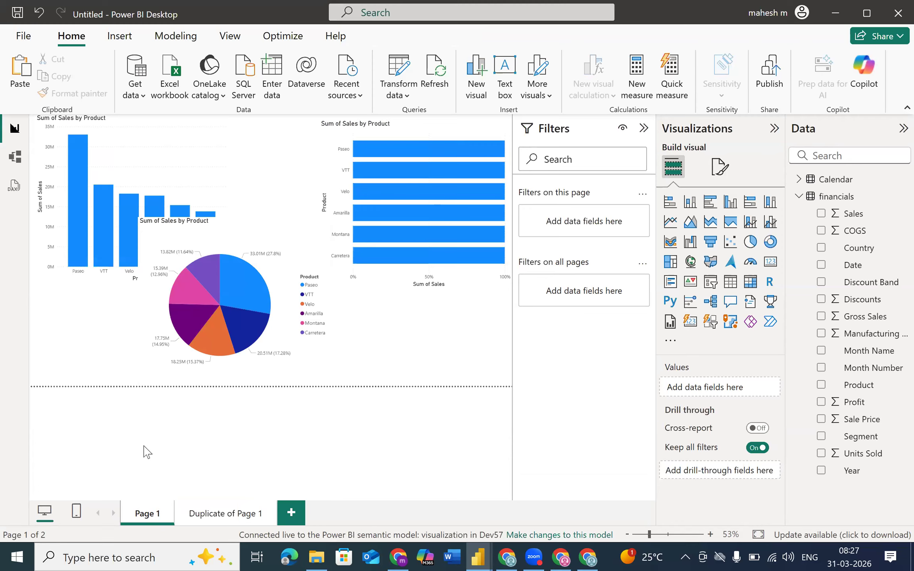
- Save the report to the Desktop folder as a Power BI file named TestLive1
{"action": "key", "text": "ctrl+s"}
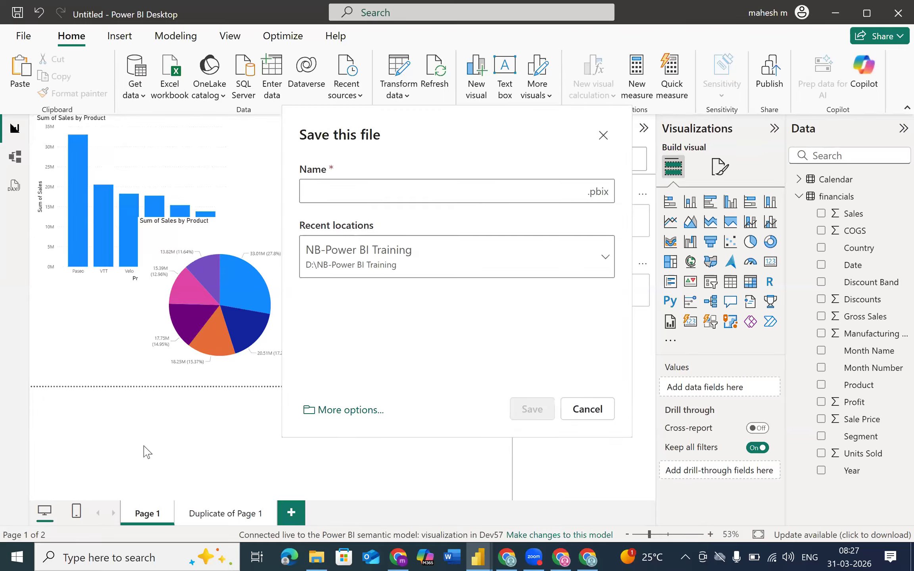
{"action": "left_click", "coordinate": [373, 414]}
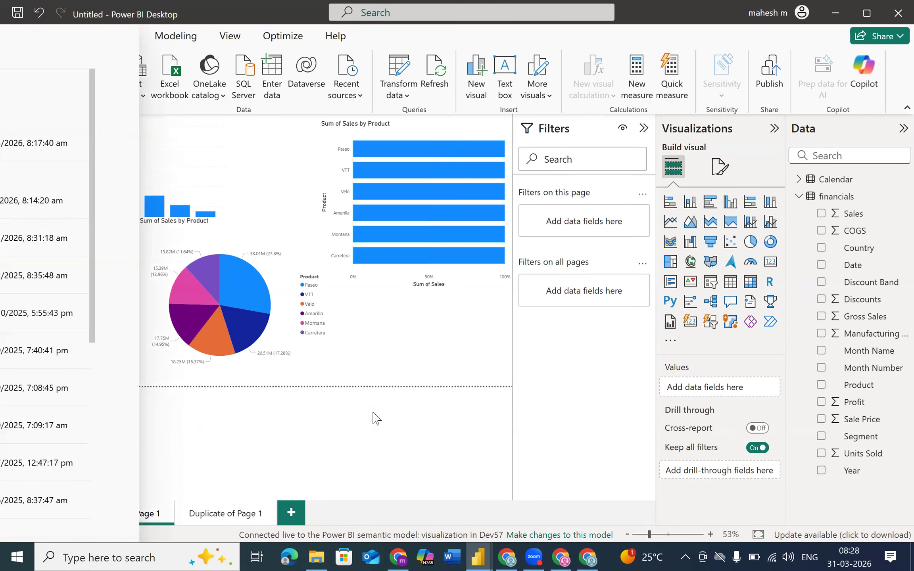
{"action": "left_click", "coordinate": [253, 257]}
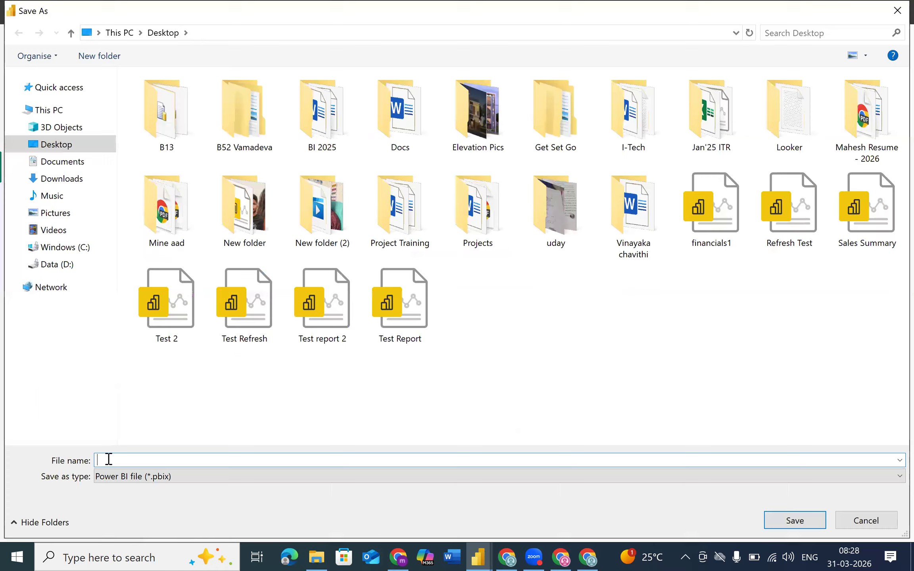
{"action": "type", "text": "Test"}
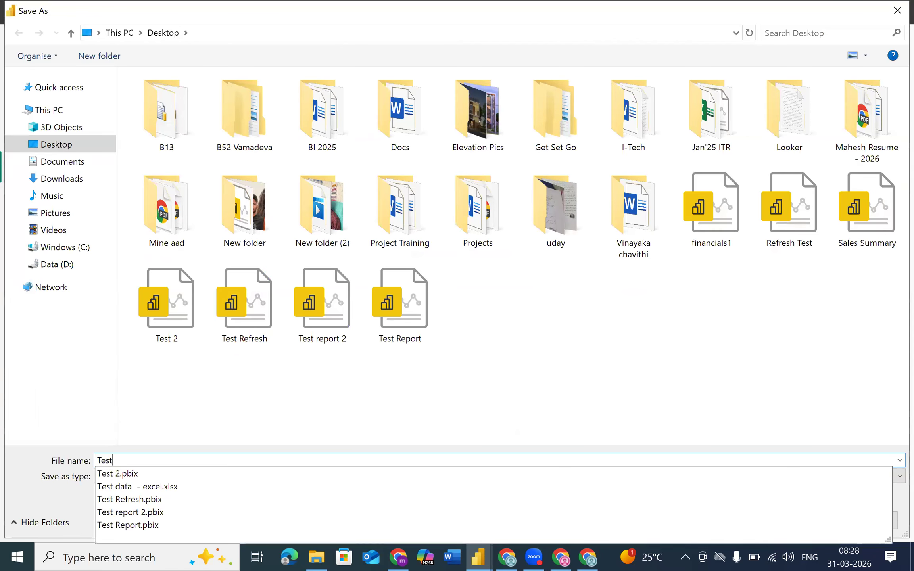
{"action": "type", "text": "Live1"}
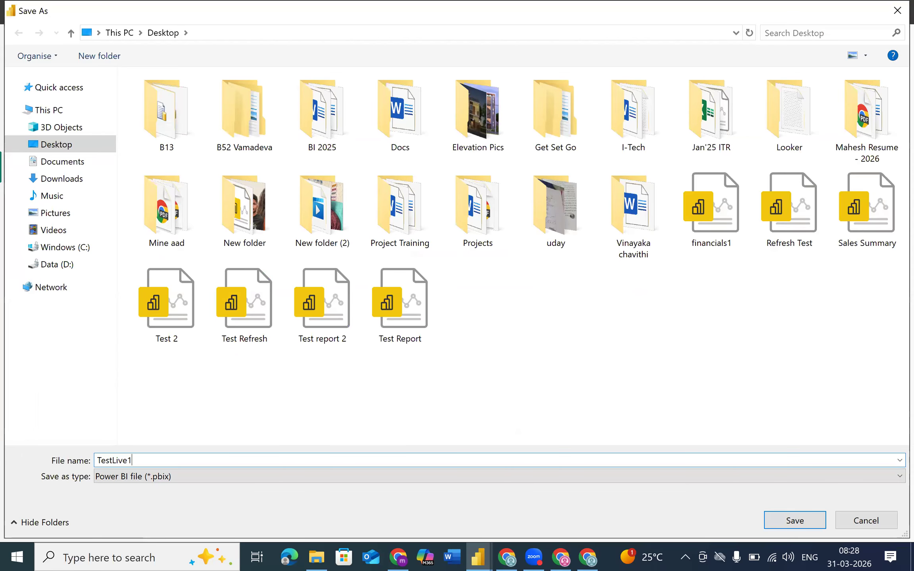
{"action": "left_click", "coordinate": [785, 519]}
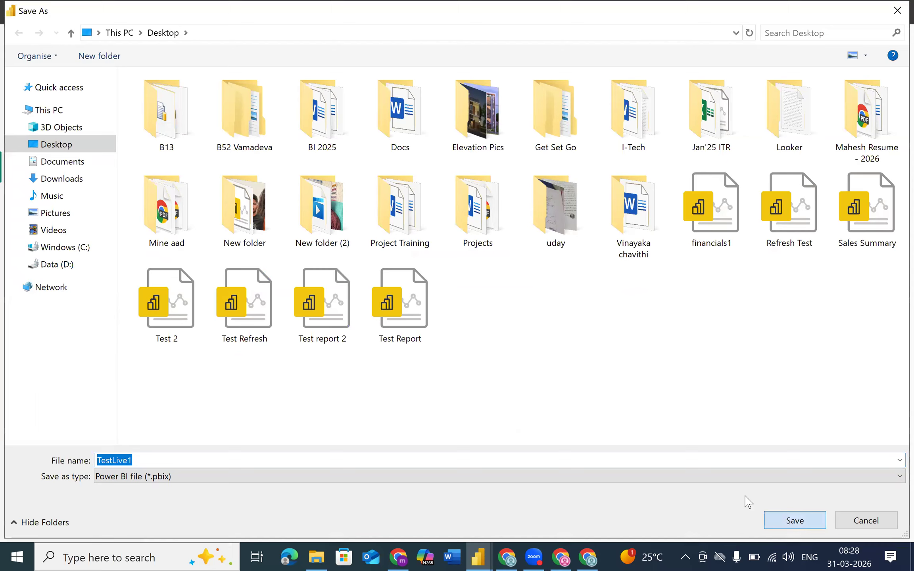
{"action": "left_click", "coordinate": [885, 526]}
- Publish the TestLive1 report to the Dev57 workspace
{"action": "left_click", "coordinate": [769, 73]}
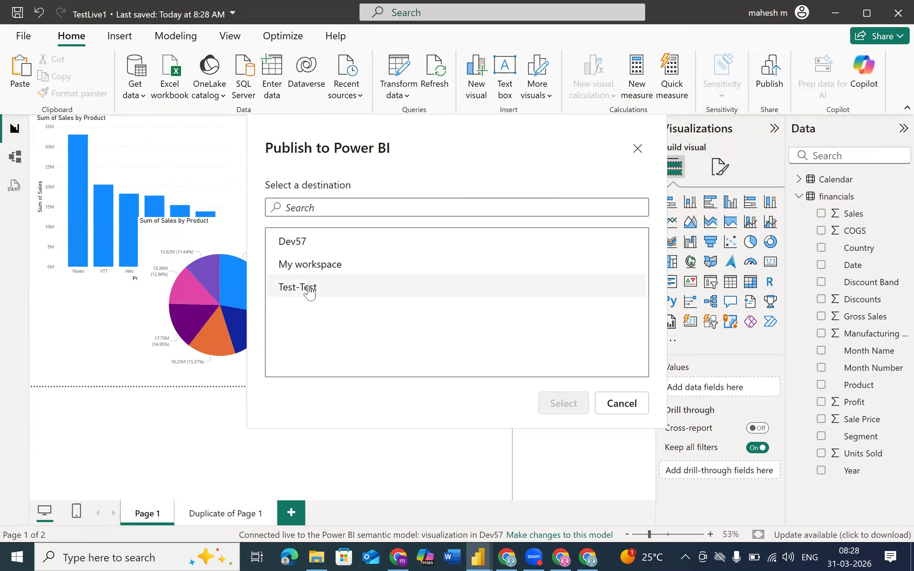
{"action": "left_click", "coordinate": [304, 243]}
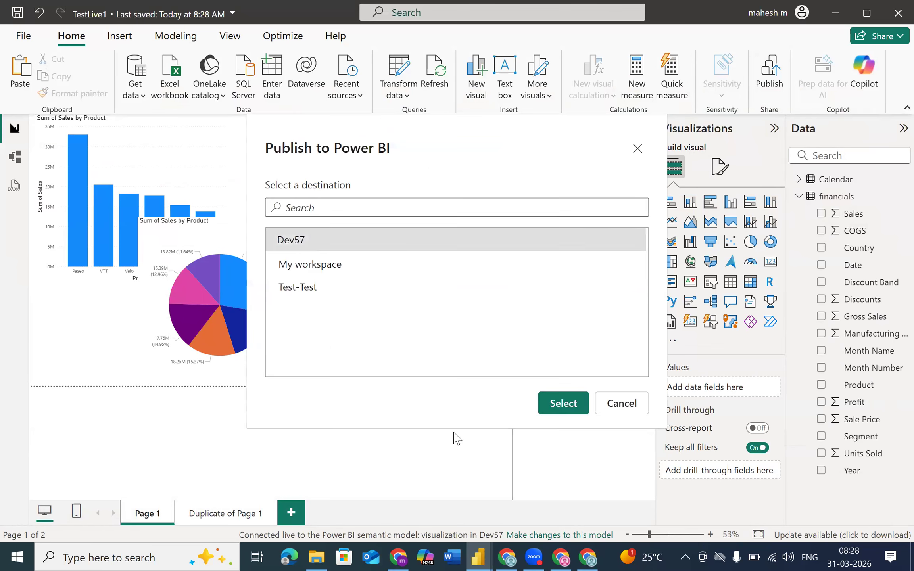
{"action": "left_click", "coordinate": [563, 403]}
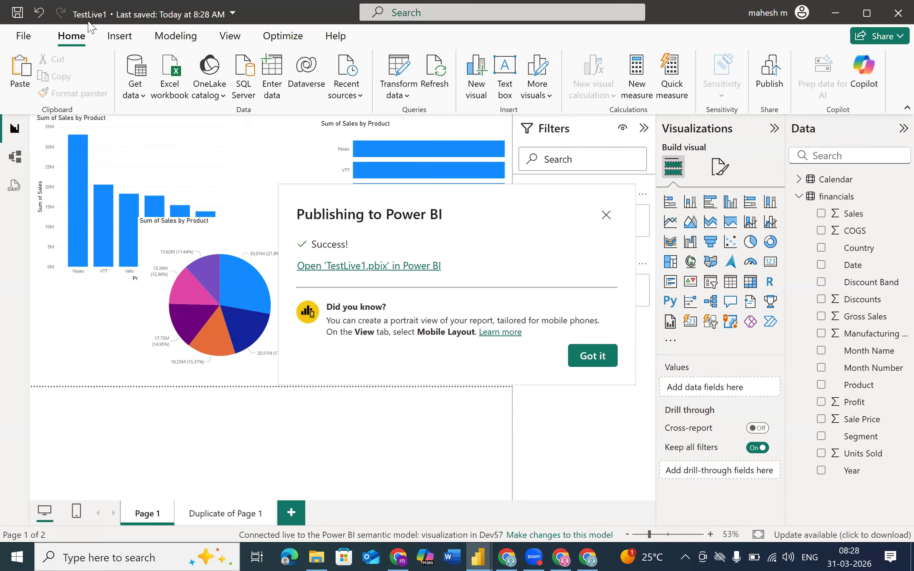
- Switch to the Dev57 workspace in Chrome, examine its lineage view, and return to the list view
{"action": "key", "text": "alt+Tab"}
{"action": "key", "text": "Tab"}
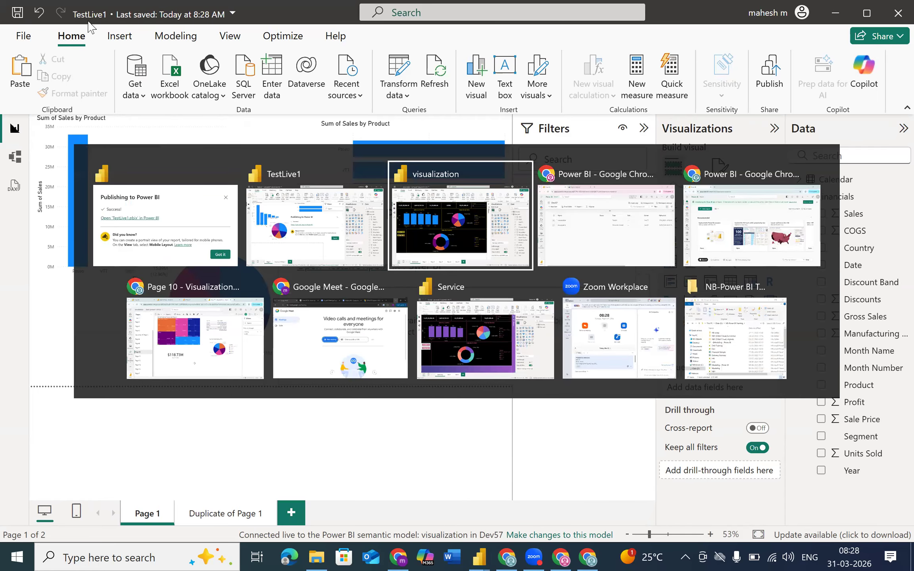
{"action": "key", "text": "Tab"}
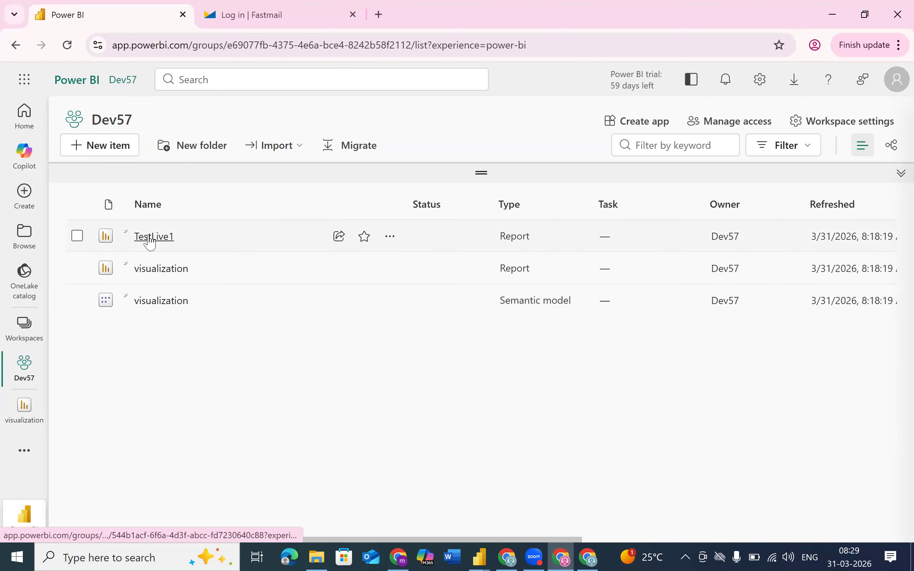
{"action": "left_click", "coordinate": [890, 148]}
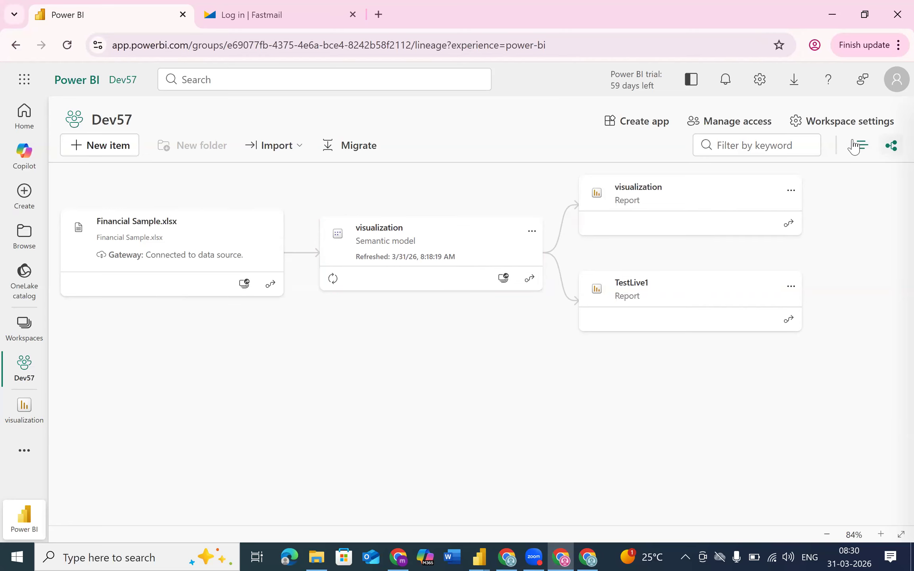
{"action": "left_click", "coordinate": [861, 150]}
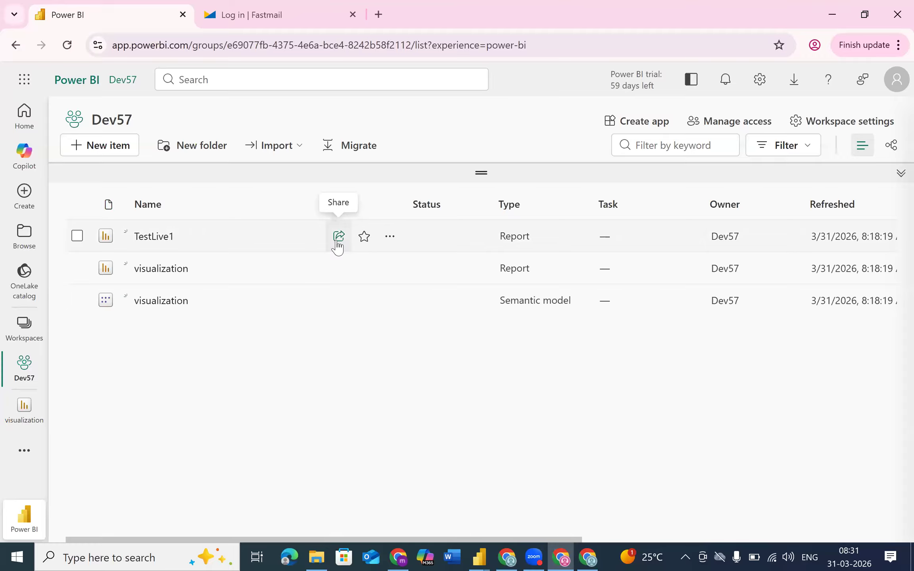
- Open the published TestLive1 report, check its Share options, and return to the Dev57 item list
{"action": "left_click", "coordinate": [146, 238]}
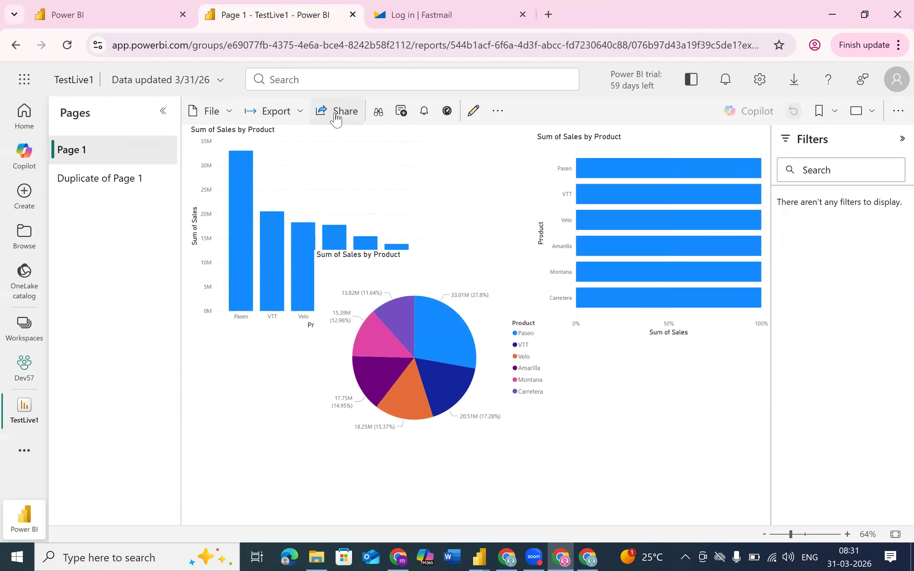
{"action": "left_click", "coordinate": [336, 115]}
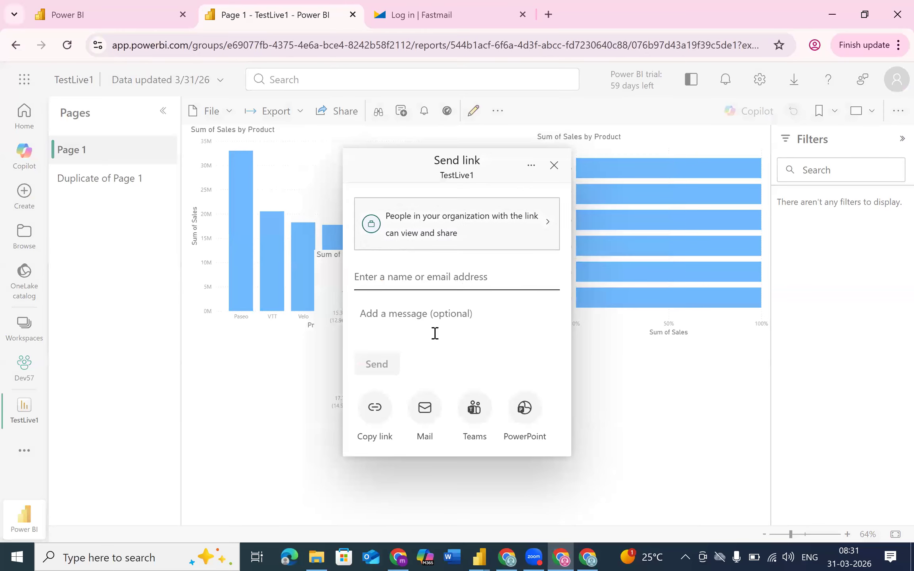
{"action": "left_click", "coordinate": [554, 165]}
{"action": "left_click", "coordinate": [98, 24]}
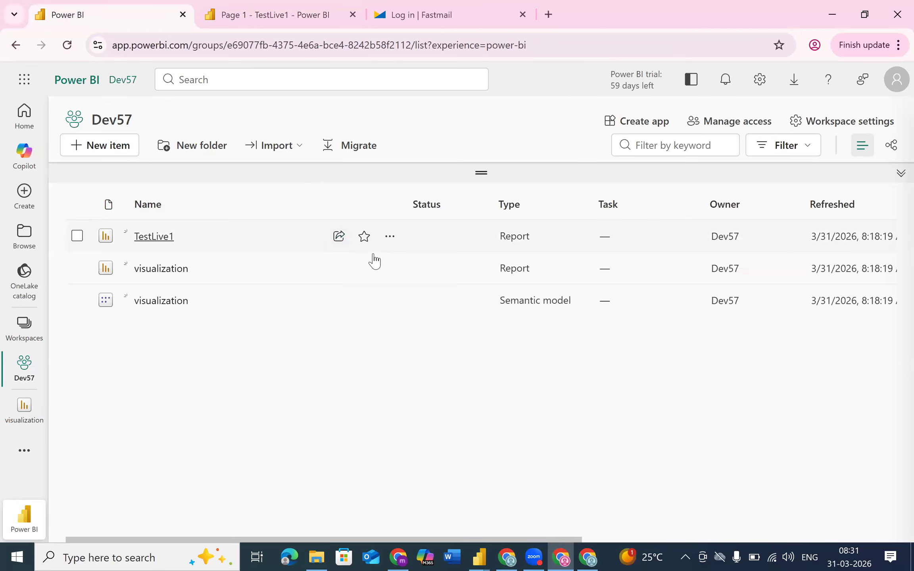
- Examine the audience options for TestLive1's sharing link, including Specific people, and leave without applying any change
{"action": "left_click", "coordinate": [340, 238]}
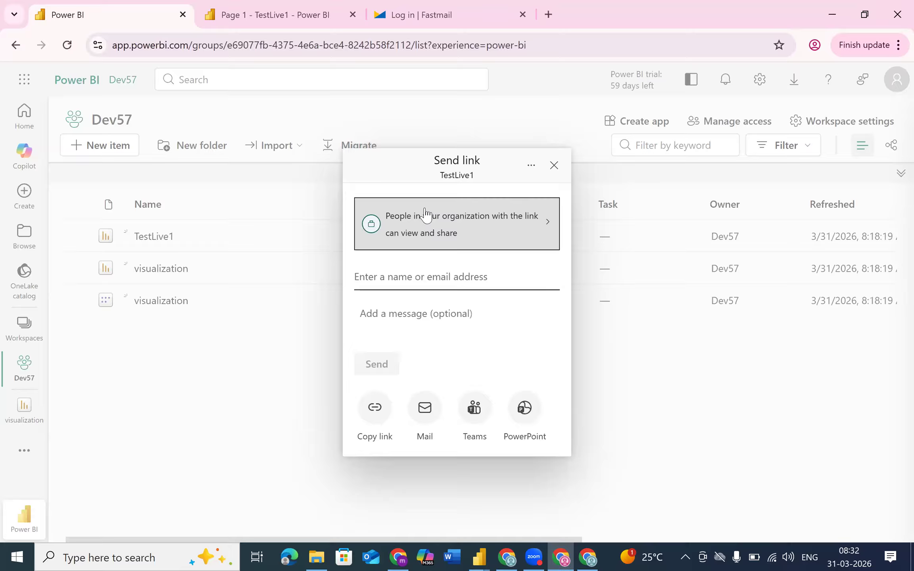
{"action": "left_click", "coordinate": [530, 234]}
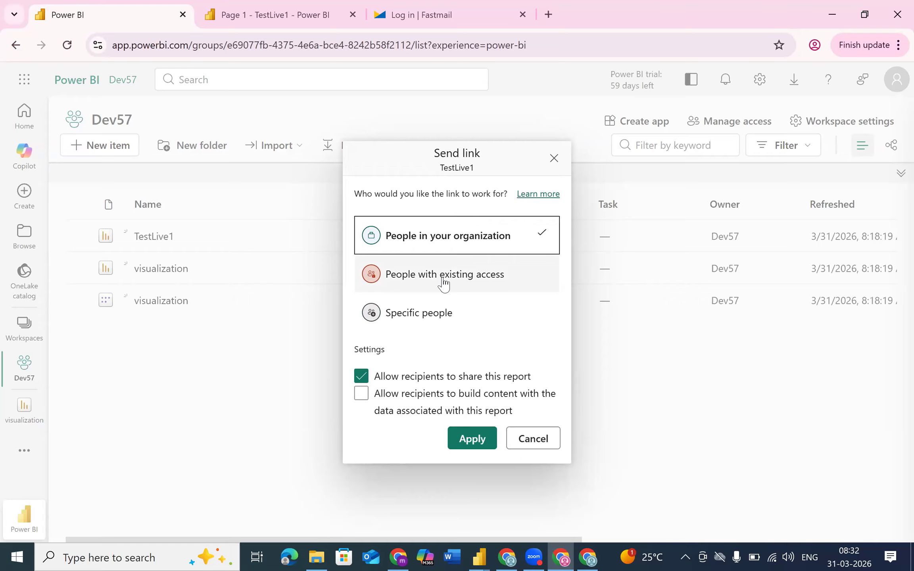
{"action": "left_click", "coordinate": [426, 316]}
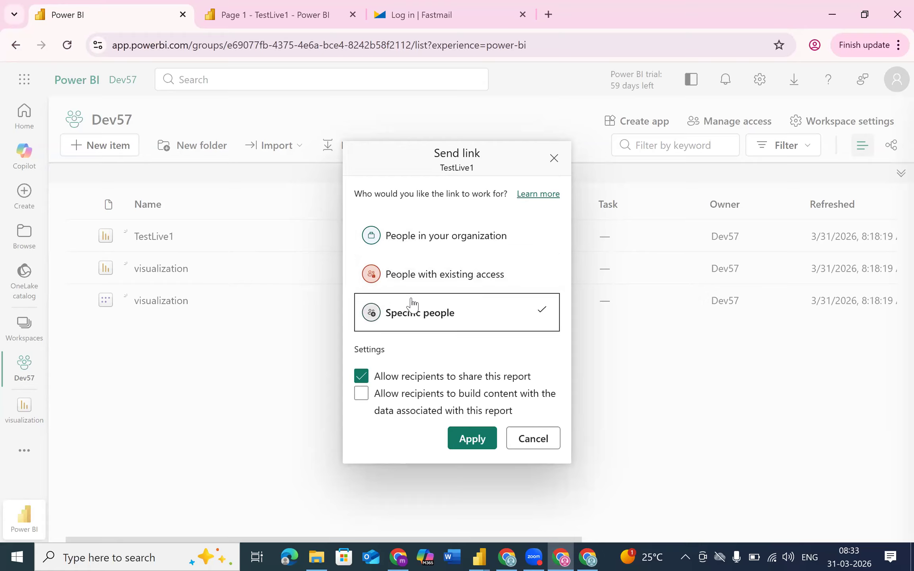
{"action": "left_click", "coordinate": [527, 438]}
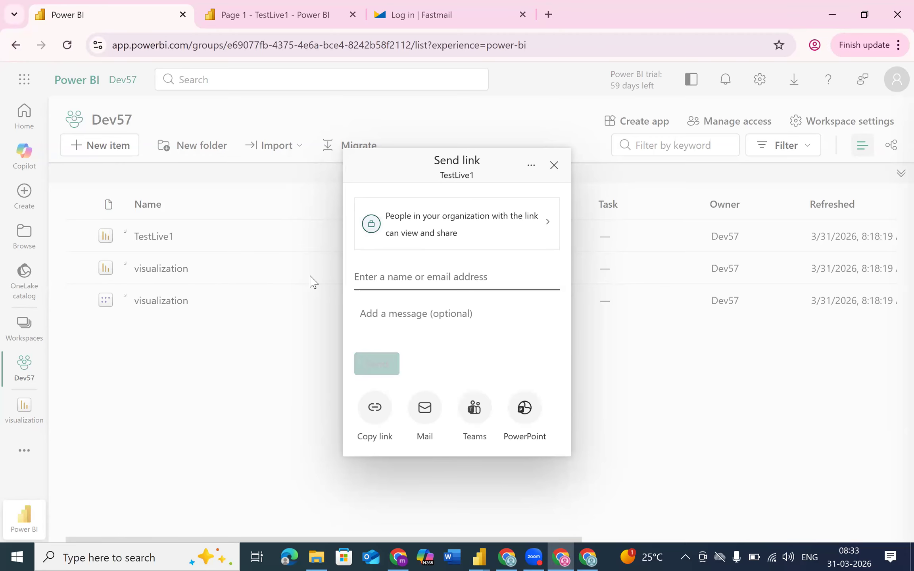
{"action": "left_click", "coordinate": [552, 165]}
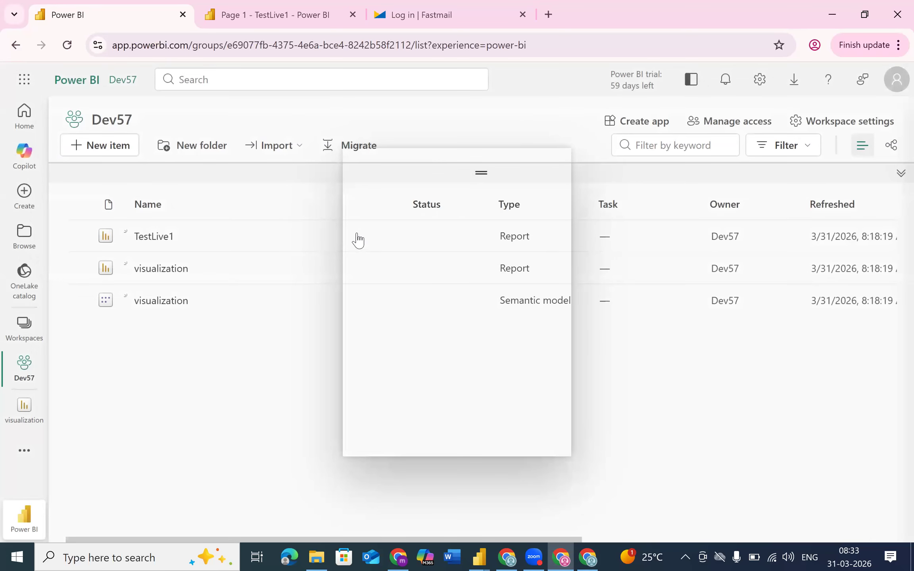
- Start granting direct access in TestLive1's permissions and clear the resharing, content-building and email notification options
{"action": "left_click", "coordinate": [338, 237]}
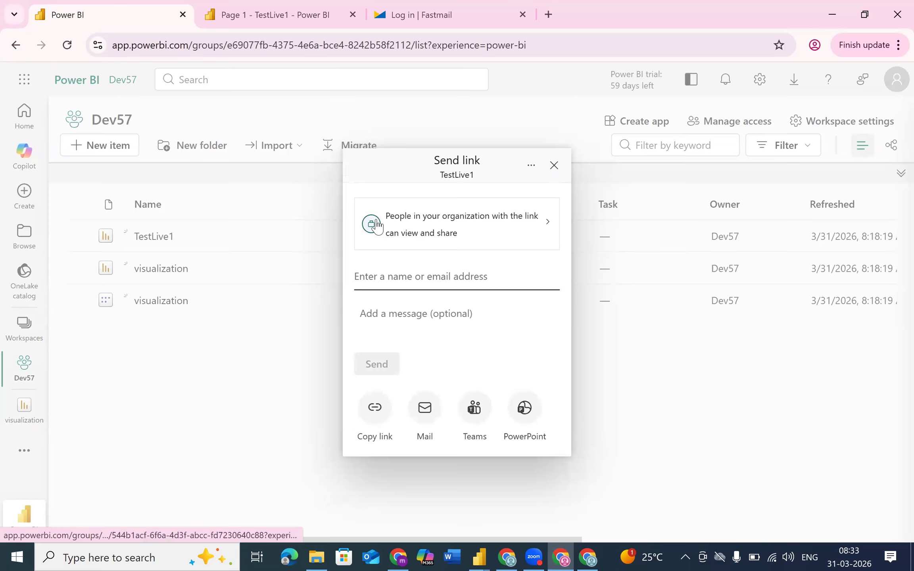
{"action": "left_click", "coordinate": [530, 168]}
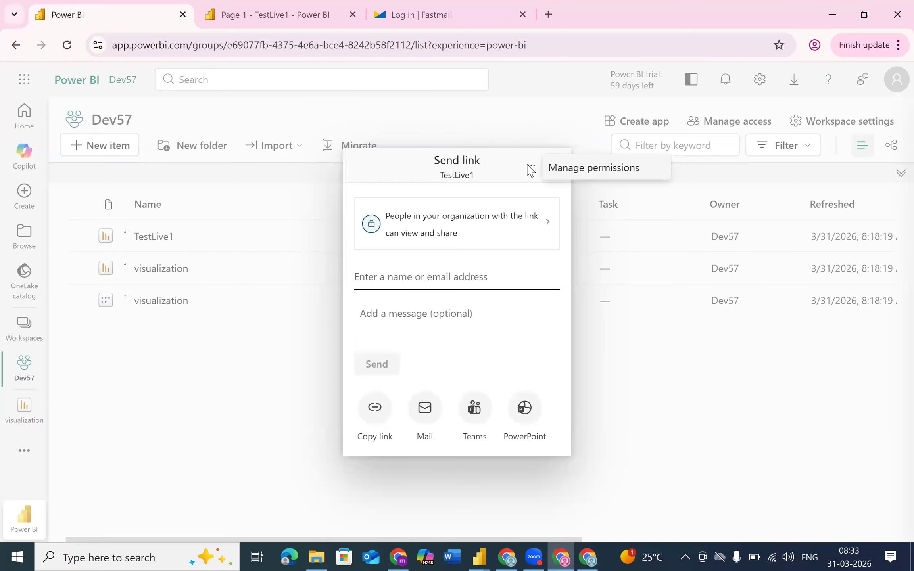
{"action": "left_click", "coordinate": [598, 168]}
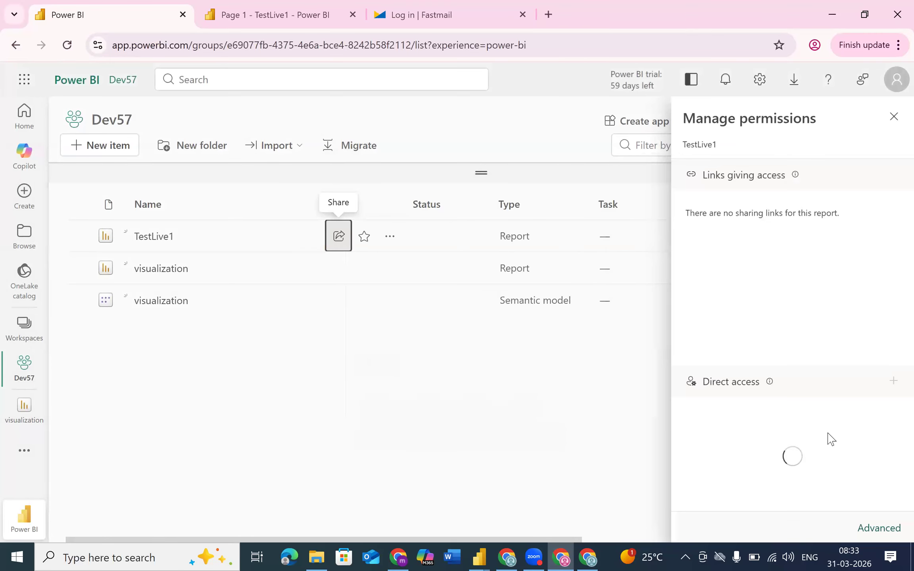
{"action": "left_click", "coordinate": [893, 385]}
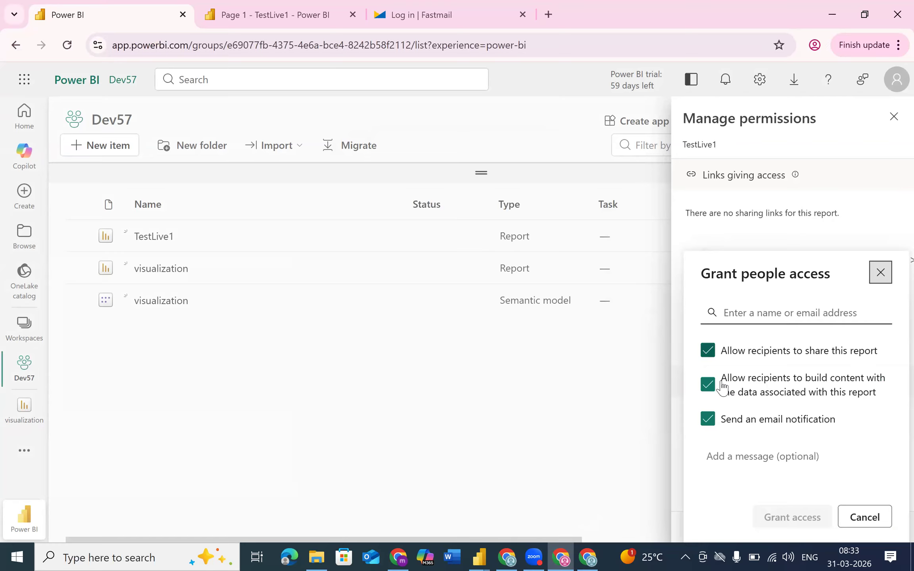
{"action": "left_click", "coordinate": [708, 420]}
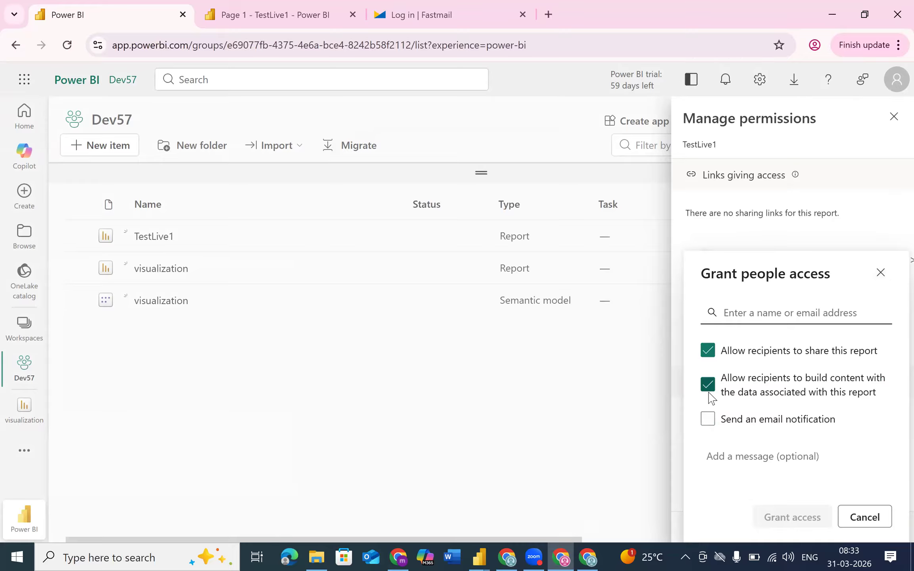
{"action": "left_click", "coordinate": [708, 384]}
{"action": "left_click", "coordinate": [707, 350]}
- Copy the recipient's email address from the profile in the other Chrome window and add it as the person to grant access
{"action": "left_click", "coordinate": [756, 313]}
{"action": "left_click", "coordinate": [586, 555]}
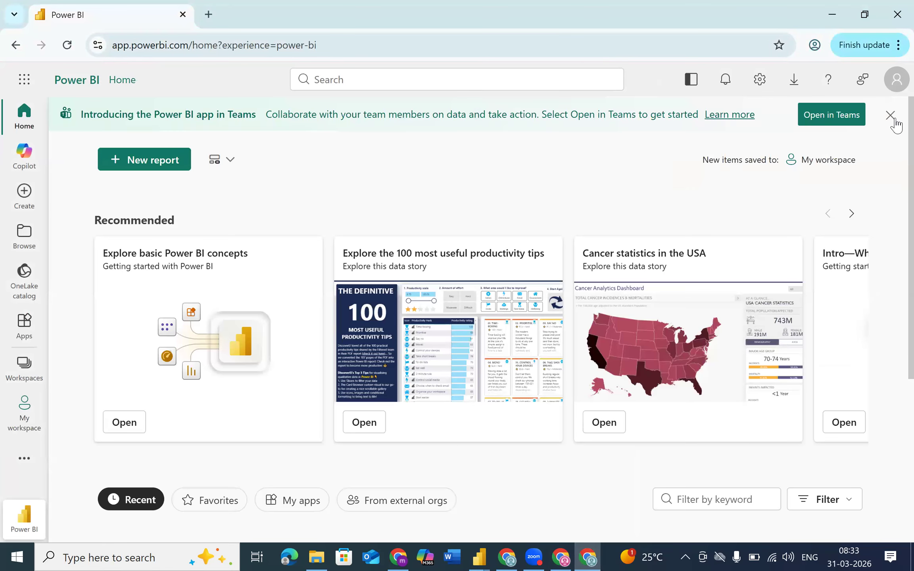
{"action": "left_click", "coordinate": [890, 116]}
{"action": "left_click", "coordinate": [896, 79]}
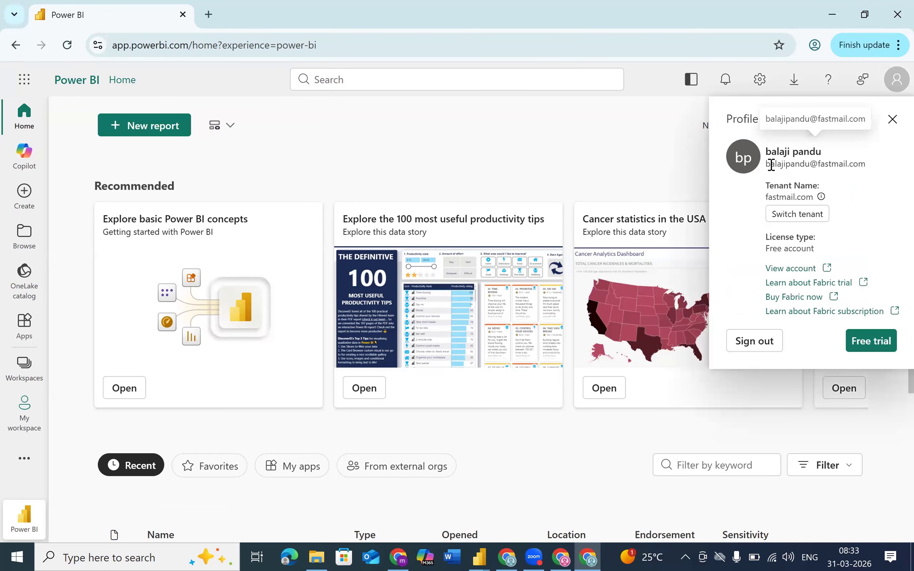
{"action": "left_click_drag", "start_coordinate": [766, 164], "coordinate": [881, 169]}
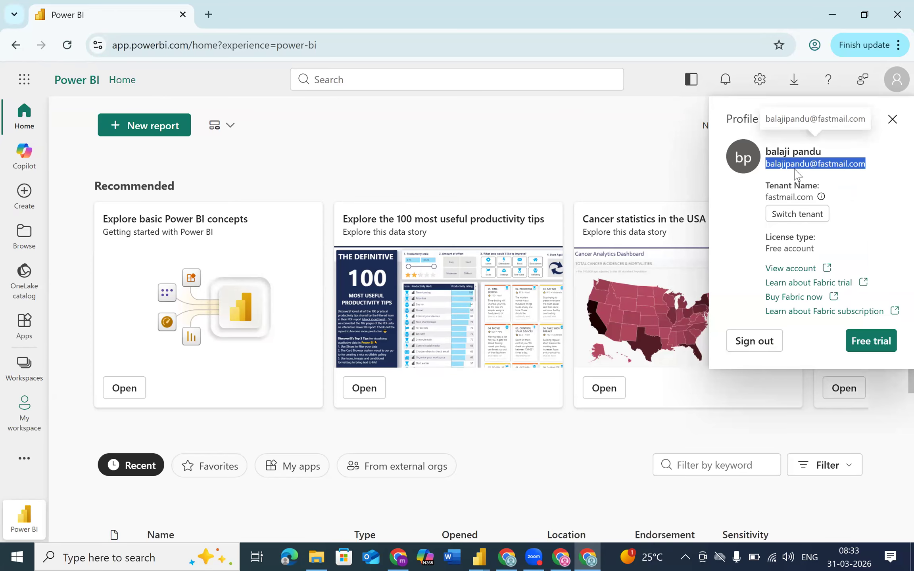
{"action": "key", "text": "alt+Tab"}
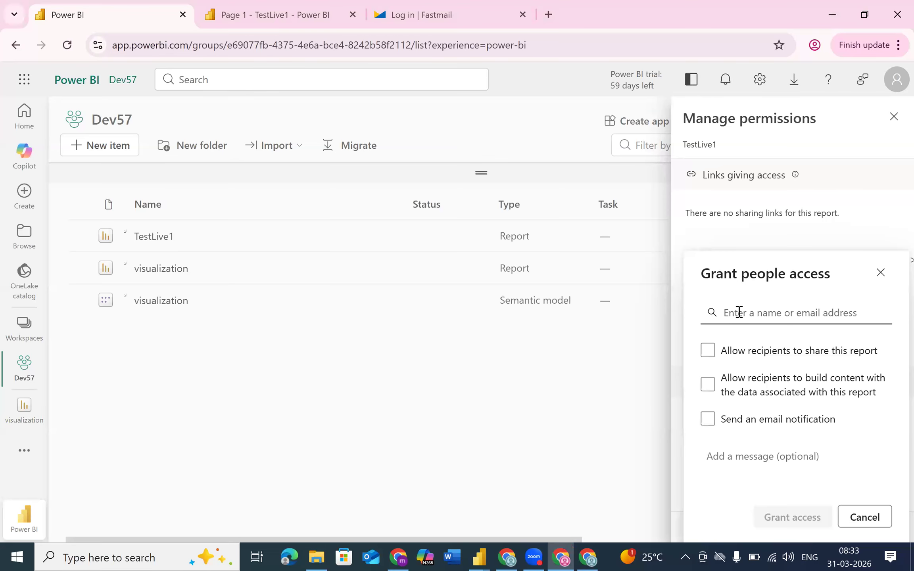
{"action": "key", "text": "ctrl+v"}
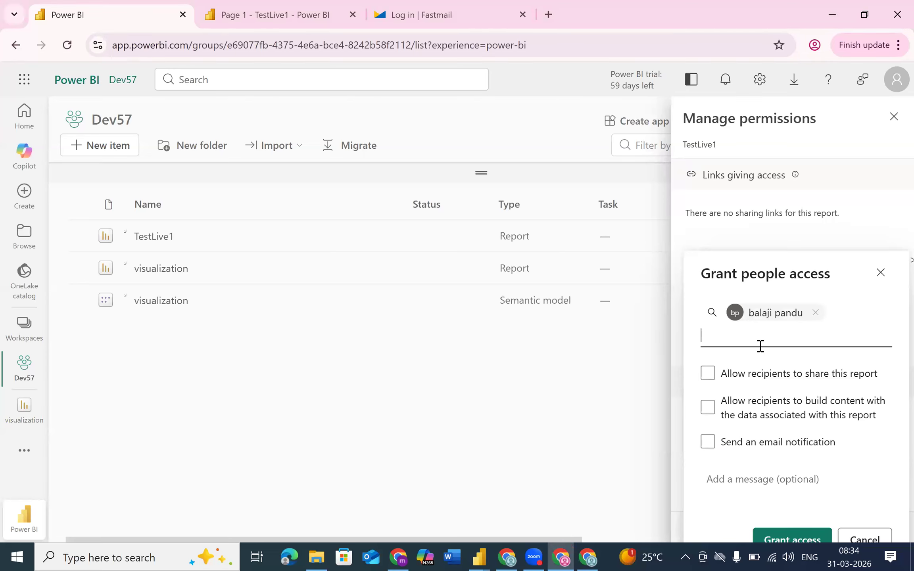
- Enable the email notification, grant the recipient access to TestLive1, and close the permissions settings
{"action": "left_click", "coordinate": [708, 444]}
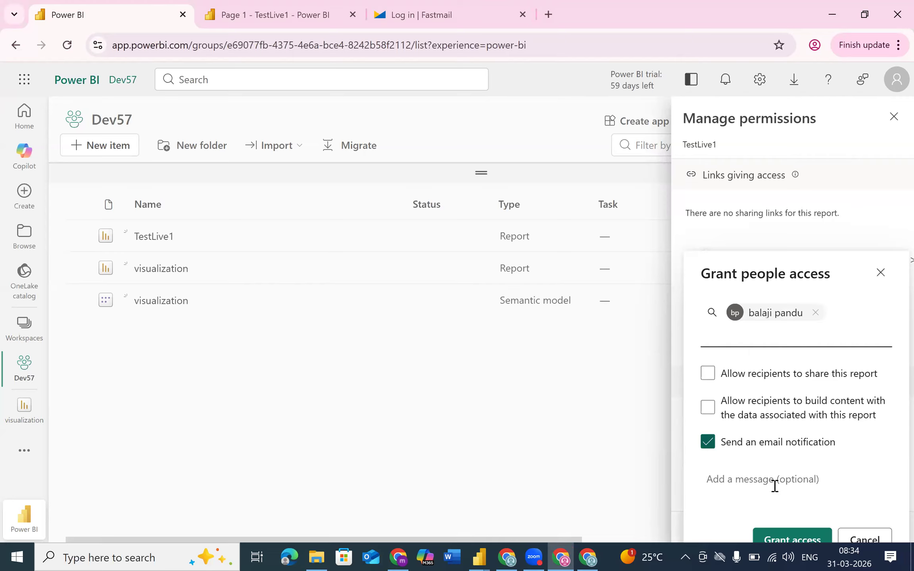
{"action": "left_click", "coordinate": [783, 541]}
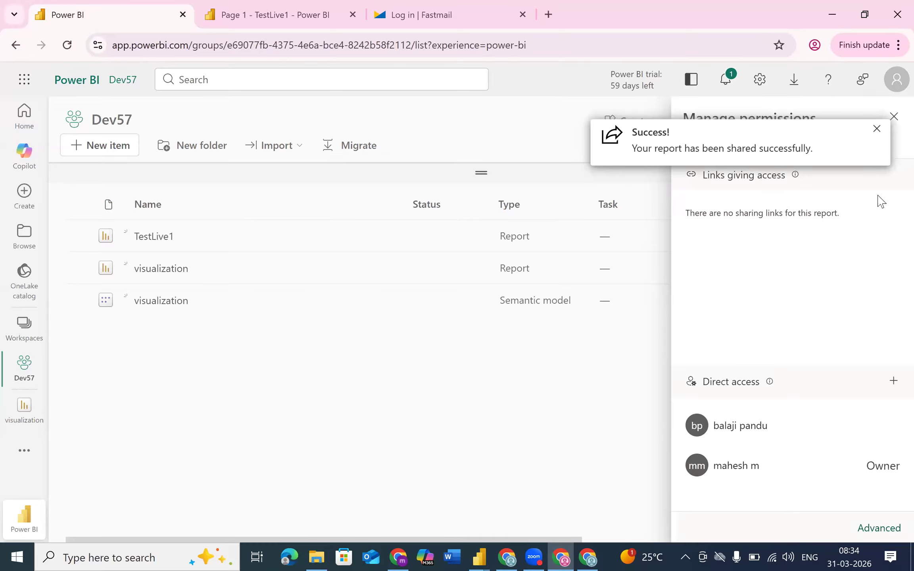
{"action": "left_click", "coordinate": [893, 117]}
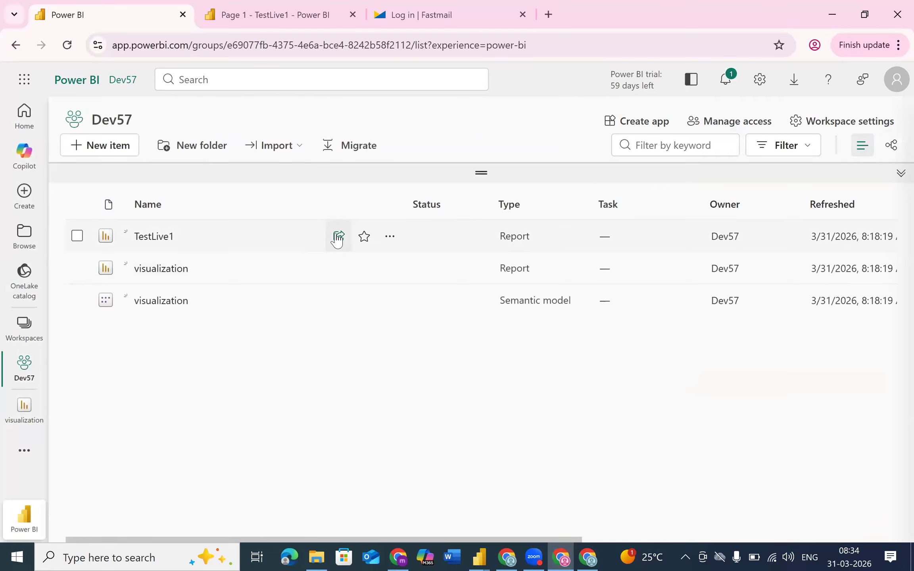
- Set TestLive1's sharing link to work for people with existing access and copy the link
{"action": "left_click", "coordinate": [338, 237]}
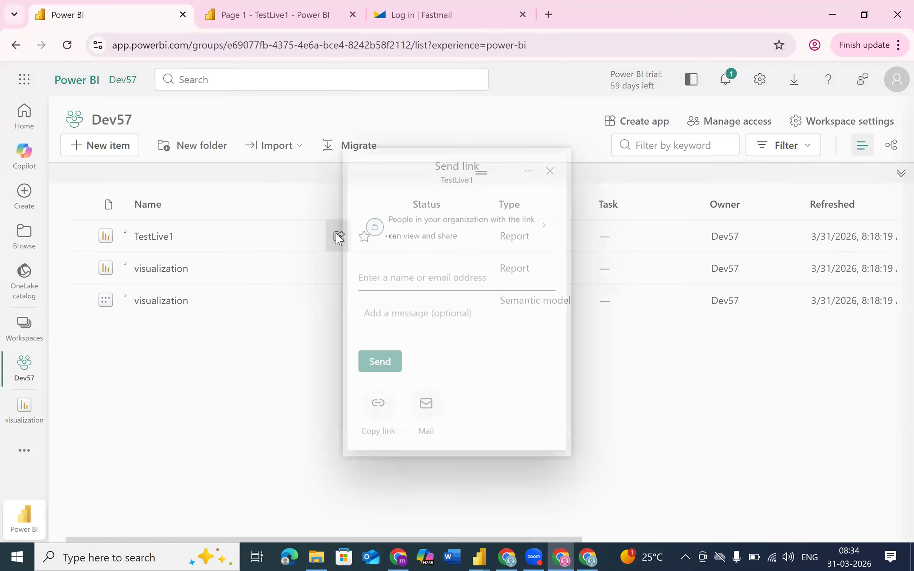
{"action": "left_click", "coordinate": [481, 237]}
{"action": "left_click", "coordinate": [434, 284]}
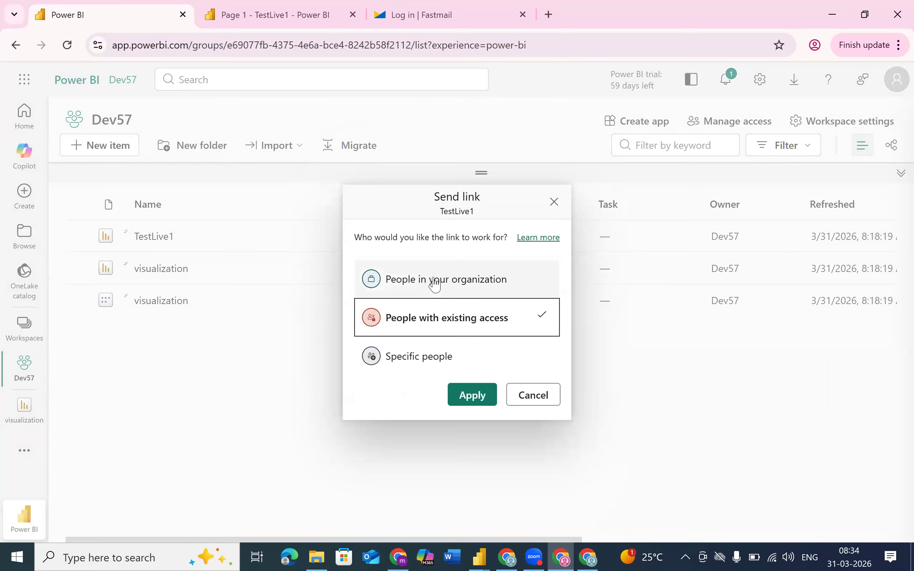
{"action": "left_click", "coordinate": [471, 395]}
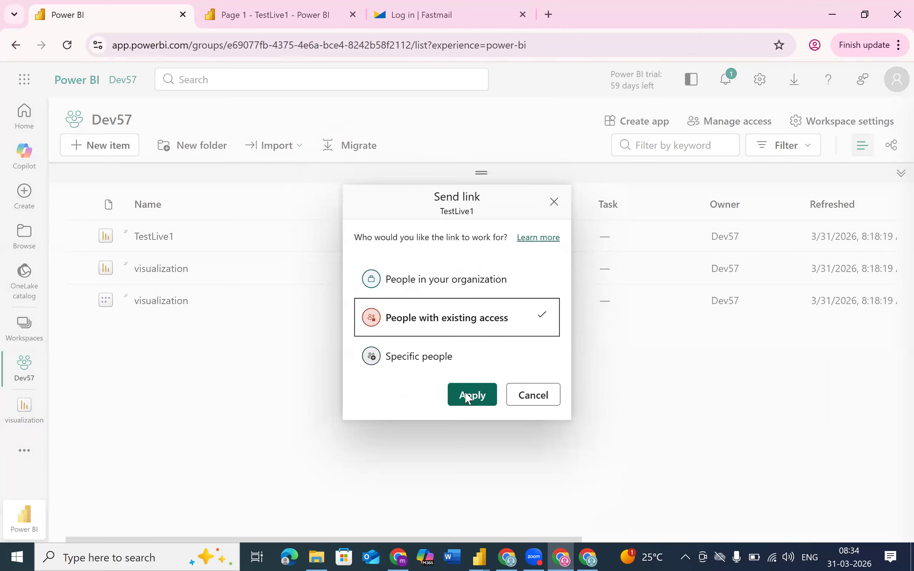
{"action": "left_click", "coordinate": [373, 350]}
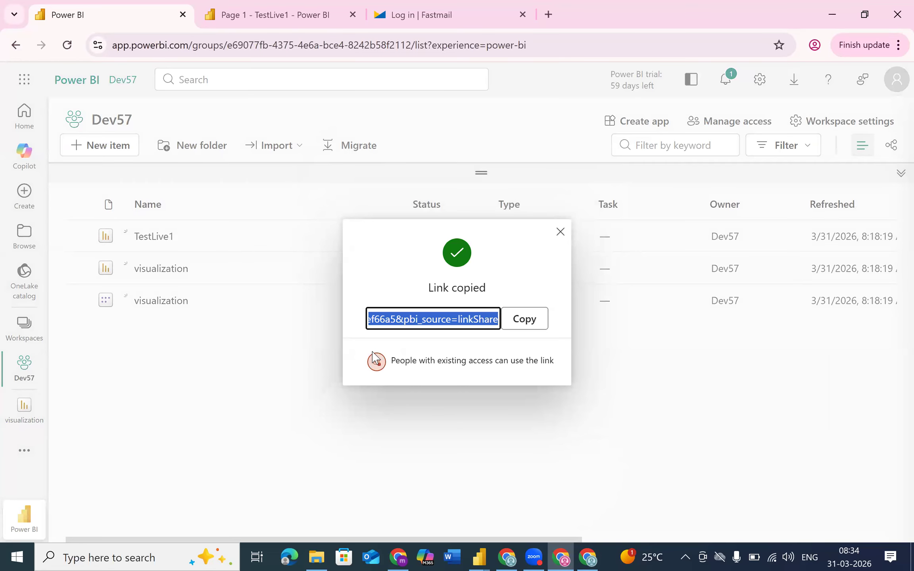
{"action": "left_click", "coordinate": [536, 318]}
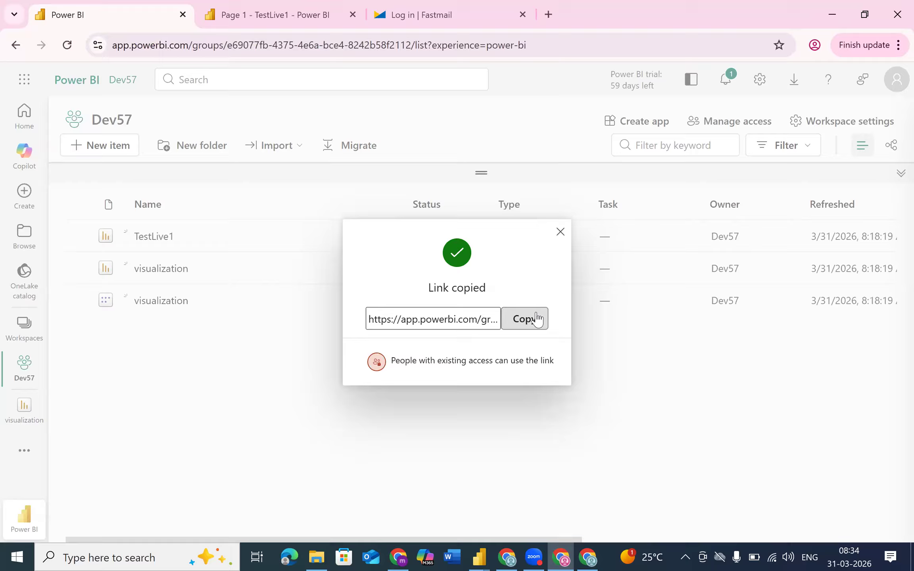
- Open the copied TestLive1 link in a new browser tab of the recipient's Chrome window and acknowledge the trial notice
{"action": "left_click", "coordinate": [584, 550]}
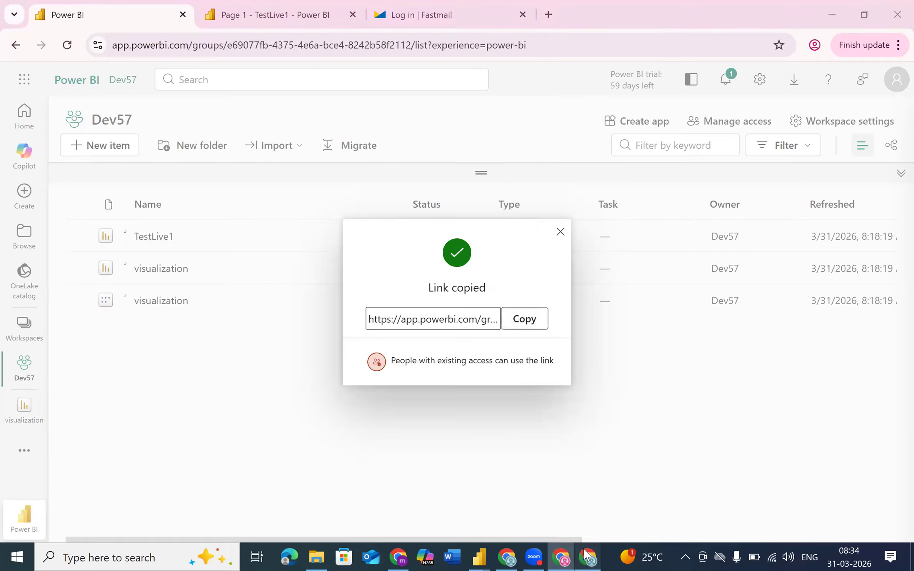
{"action": "left_click", "coordinate": [468, 164]}
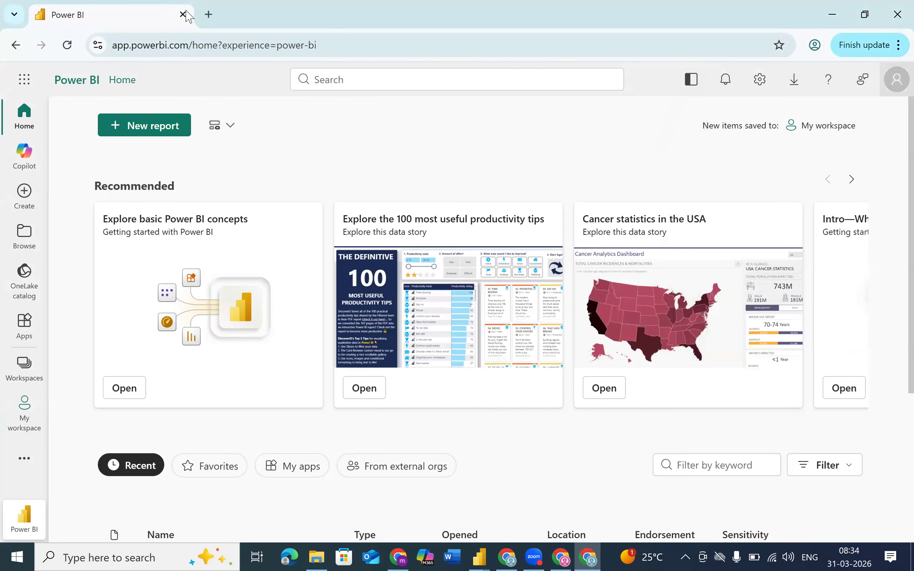
{"action": "left_click", "coordinate": [208, 14]}
{"action": "key", "text": "ctrl+v"}
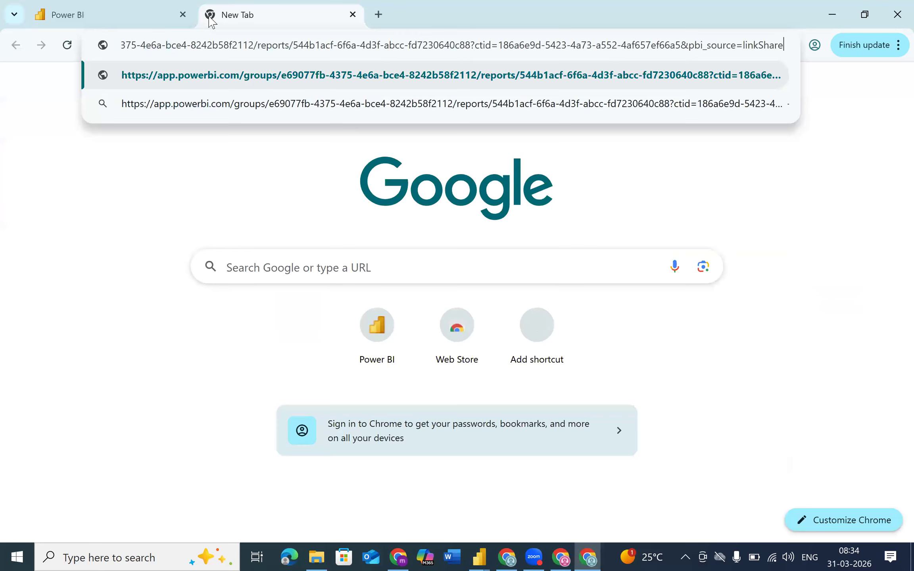
{"action": "key", "text": "Return"}
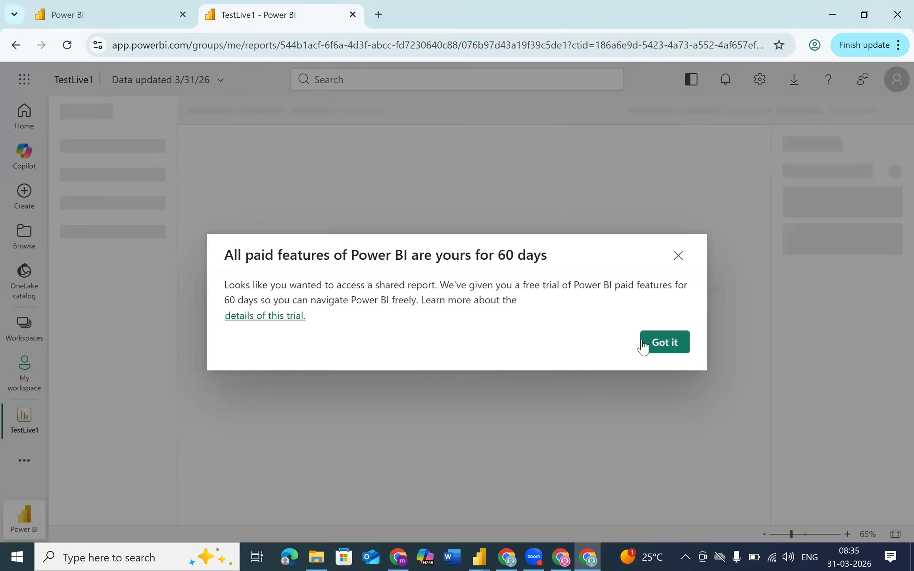
{"action": "left_click", "coordinate": [653, 344]}
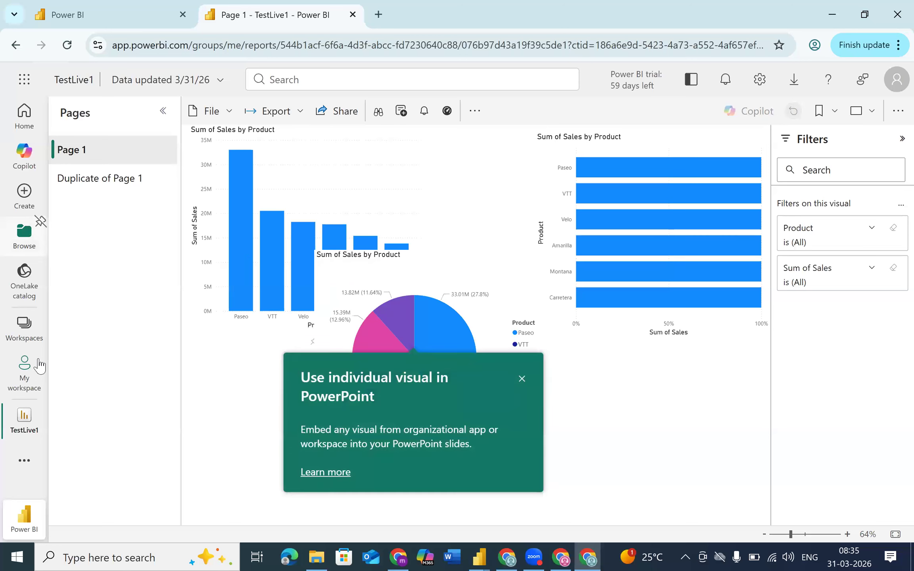
- Examine the recipient's My workspace contents with the task flow area collapsed, and check which workspaces are available
{"action": "left_click", "coordinate": [28, 380]}
{"action": "left_click", "coordinate": [23, 327]}
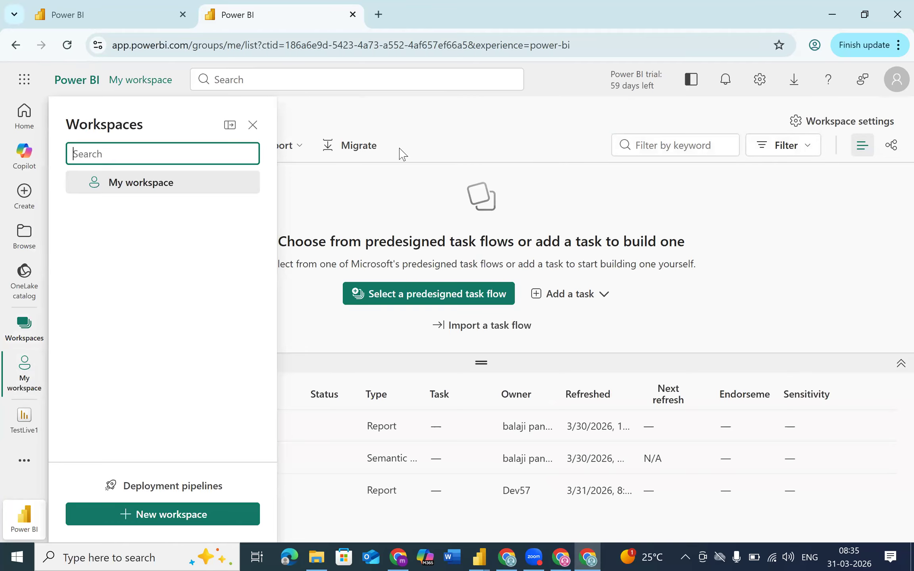
{"action": "left_click", "coordinate": [454, 105]}
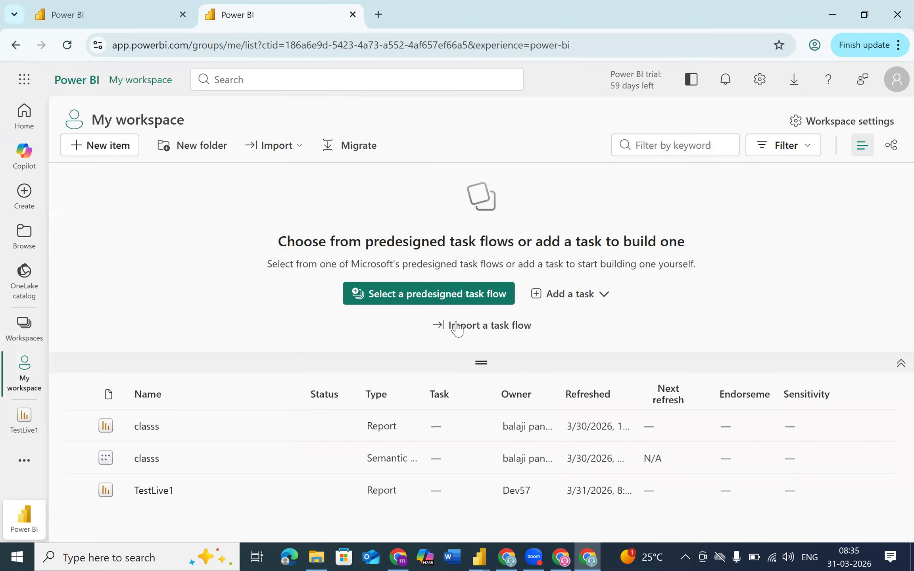
{"action": "left_click_drag", "start_coordinate": [481, 364], "coordinate": [455, 130]}
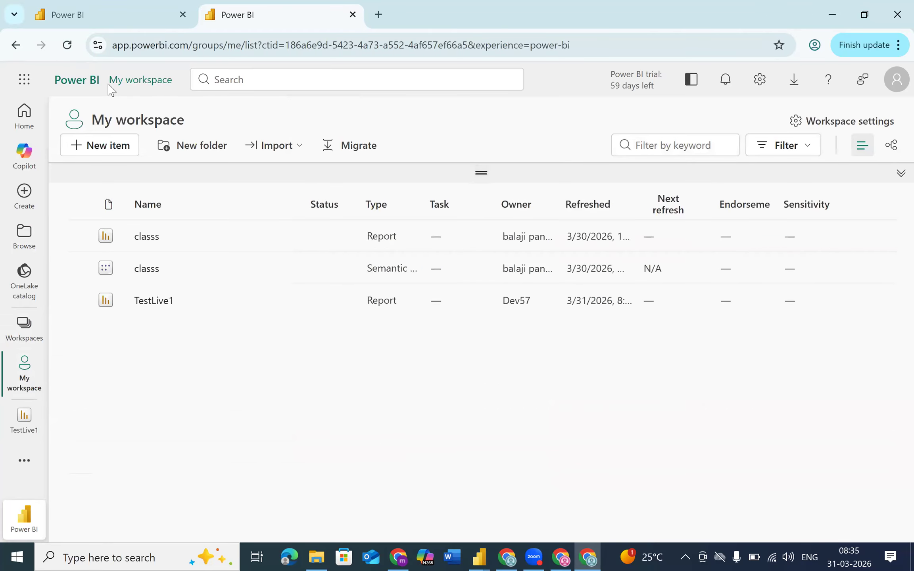
{"action": "left_click", "coordinate": [27, 330]}
{"action": "left_click", "coordinate": [133, 5]}
{"action": "left_click", "coordinate": [202, 20]}
- Return to the shared TestLive1 report, view its Duplicate of Page 1 page, and check the available workspaces from there
{"action": "left_click", "coordinate": [7, 51]}
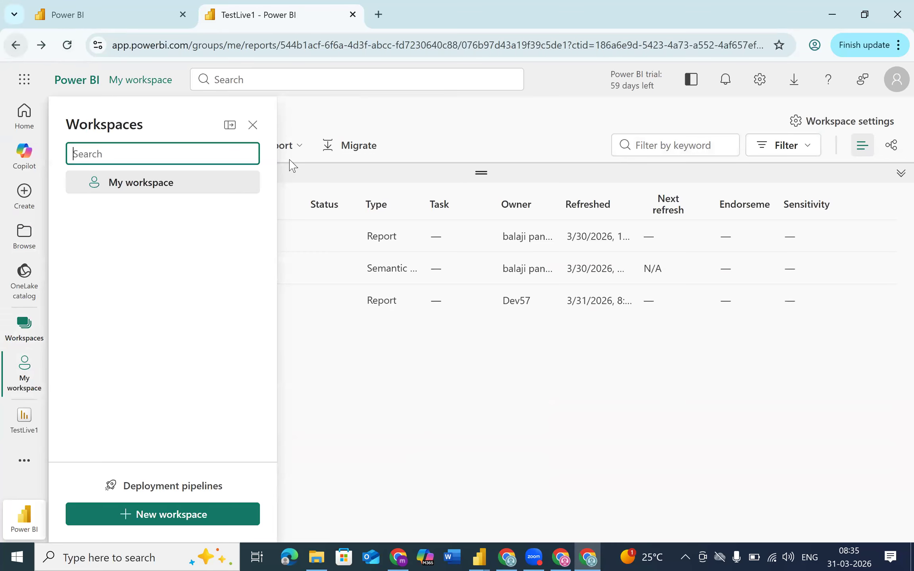
{"action": "left_click", "coordinate": [253, 125]}
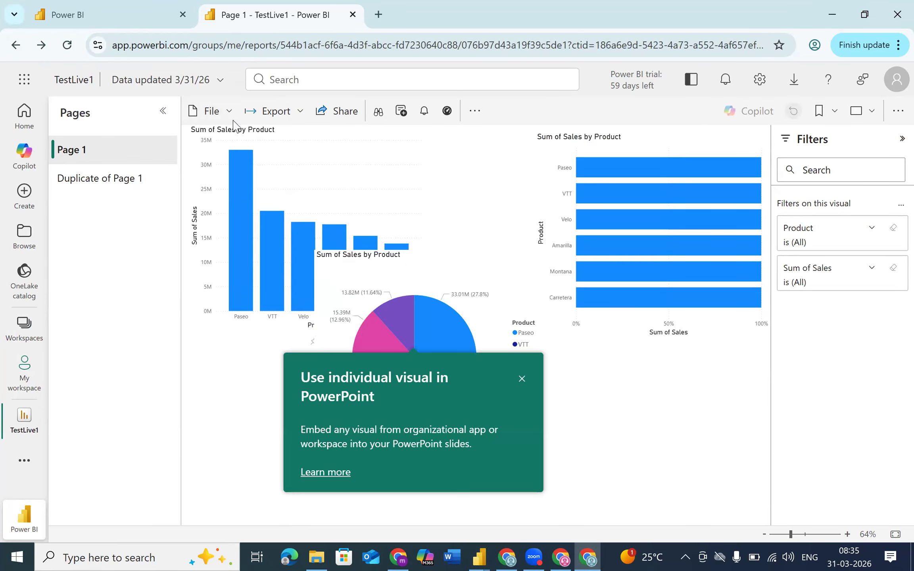
{"action": "left_click", "coordinate": [521, 379]}
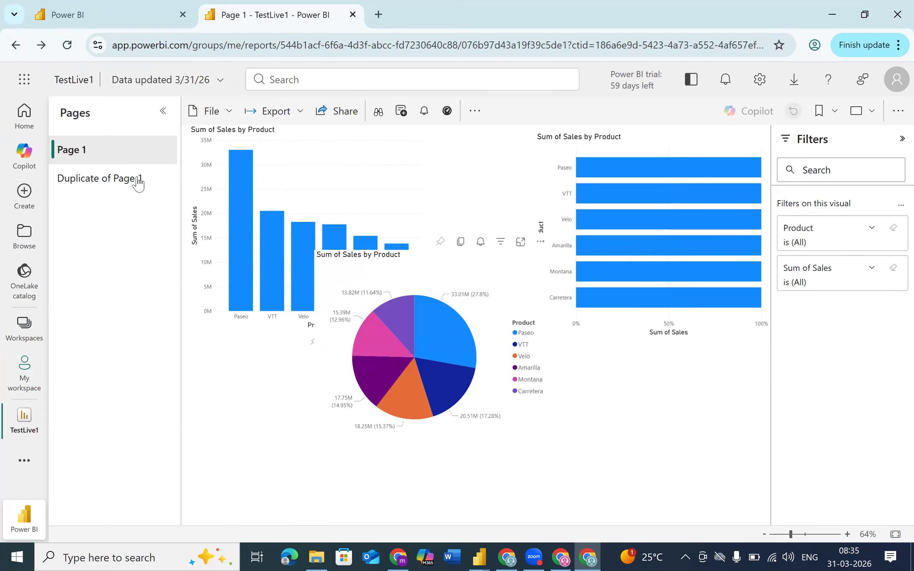
{"action": "left_click", "coordinate": [127, 180]}
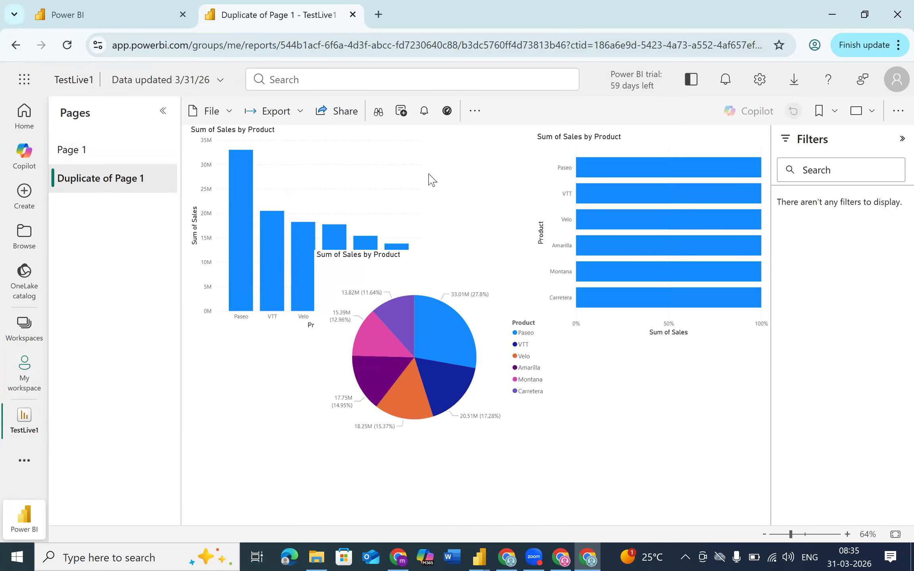
{"action": "left_click", "coordinate": [24, 338]}
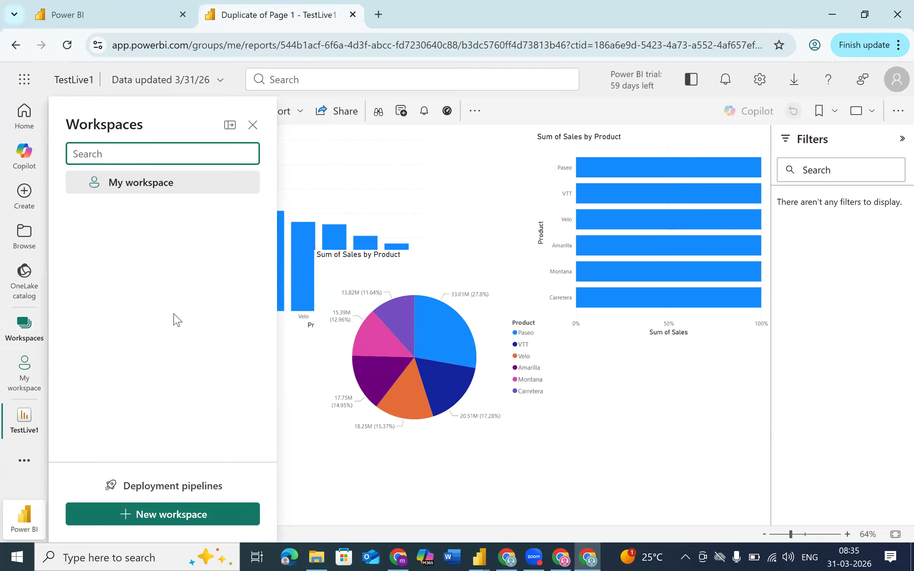
{"action": "left_click", "coordinate": [725, 378]}
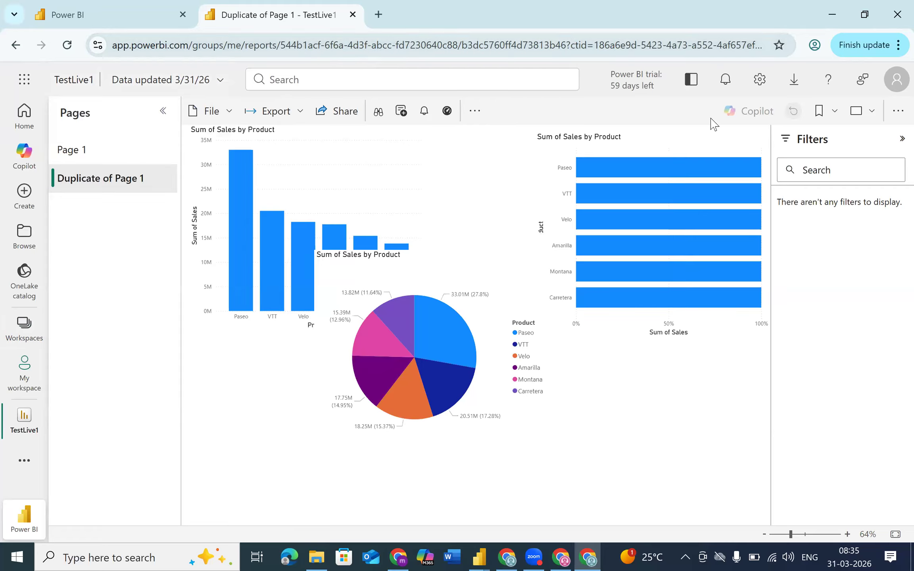
- Try filtering the column chart's Product field to Amarilla and Carretera, and clear that filter
{"action": "left_click", "coordinate": [326, 153]}
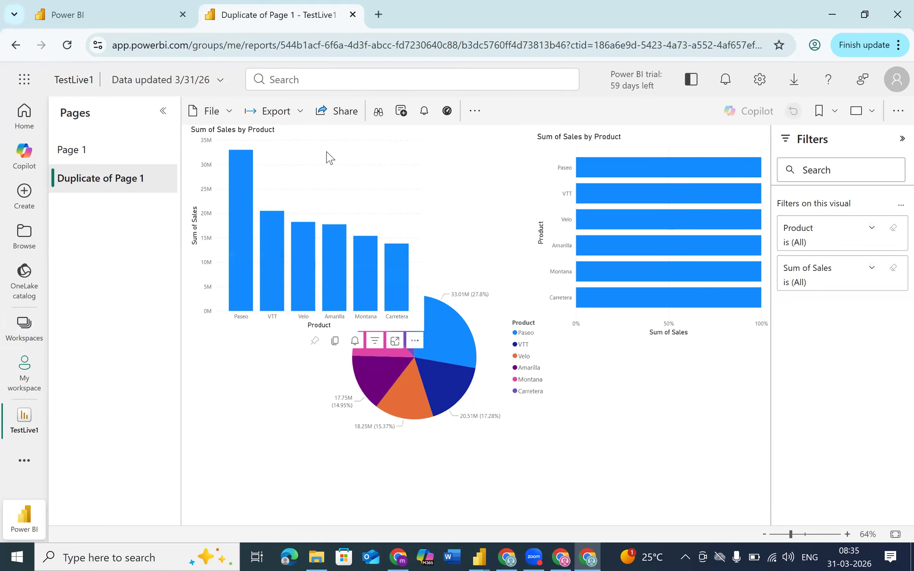
{"action": "left_click", "coordinate": [813, 242]}
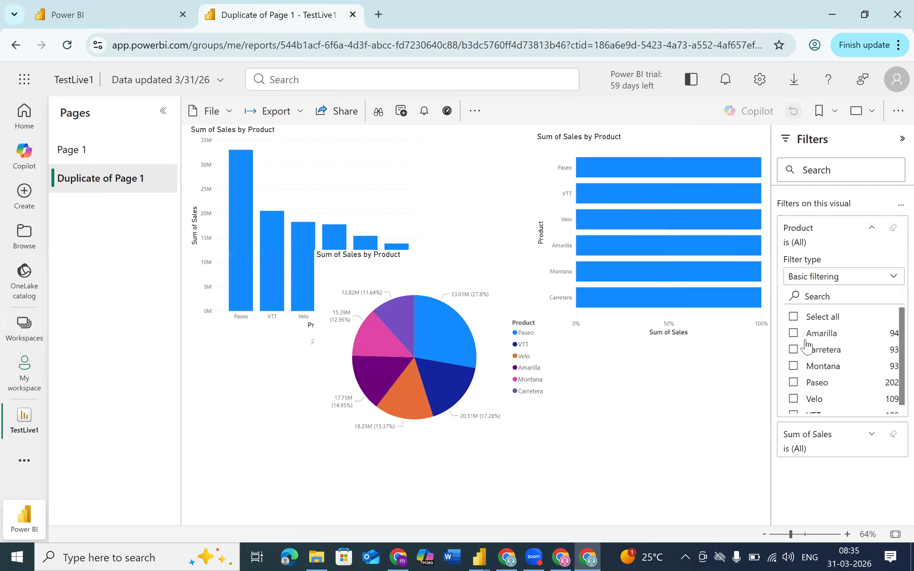
{"action": "left_click", "coordinate": [807, 336]}
{"action": "left_click", "coordinate": [805, 352]}
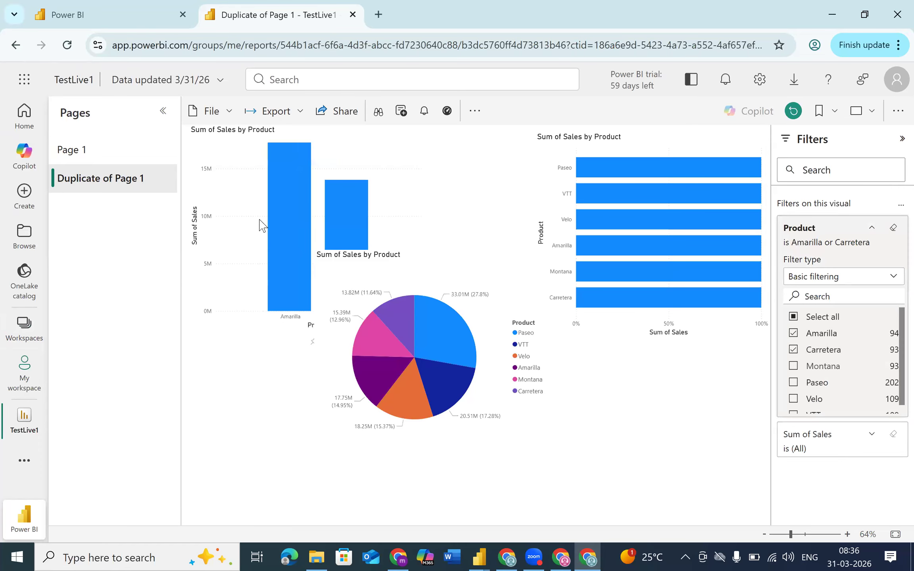
{"action": "left_click", "coordinate": [893, 228]}
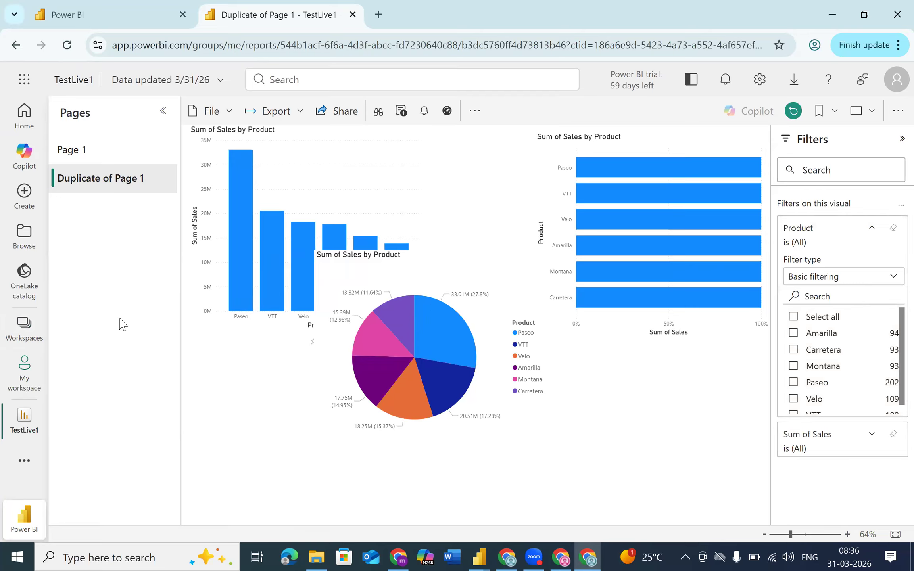
- Switch back to the report owner's Chrome window, dismiss the copied-link dialog, and start creating an app from the Dev57 workspace
{"action": "key", "text": "alt+Tab"}
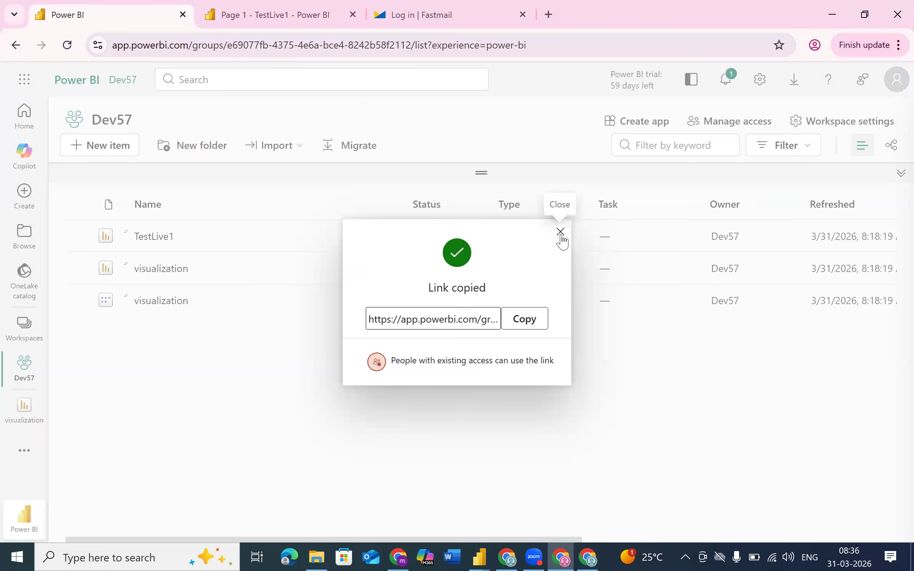
{"action": "left_click", "coordinate": [560, 232]}
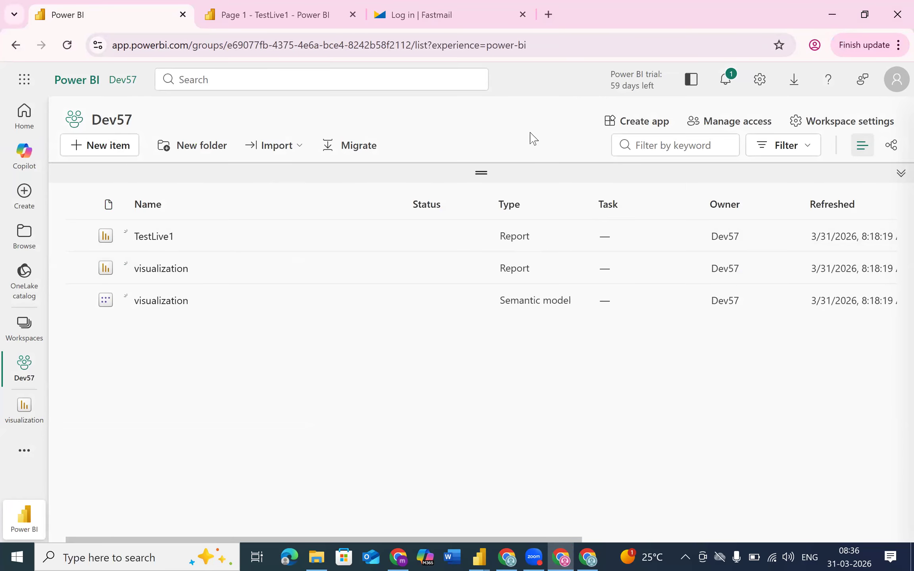
{"action": "left_click", "coordinate": [621, 126]}
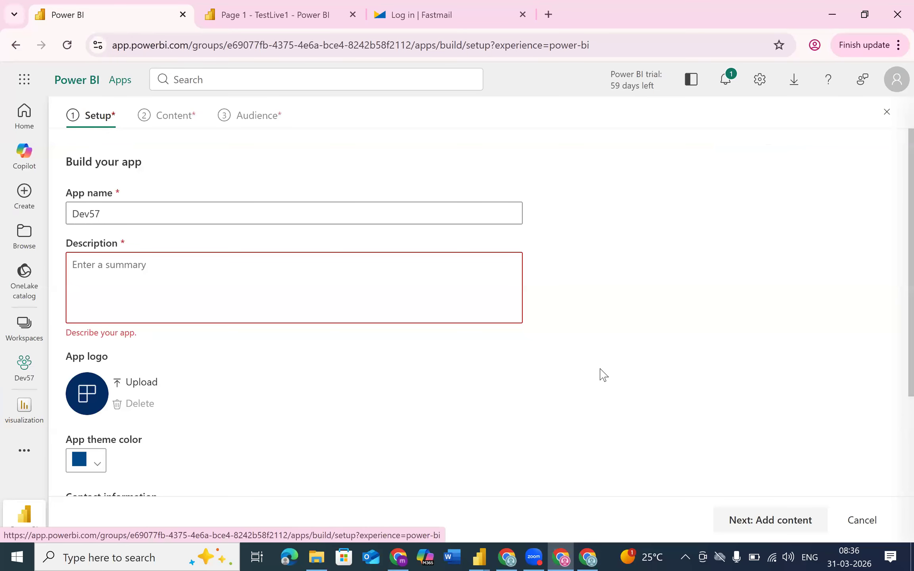
- Keep Dev57 as the app name and enter "Marketing workspacce" as the app's description
{"action": "left_click", "coordinate": [161, 294]}
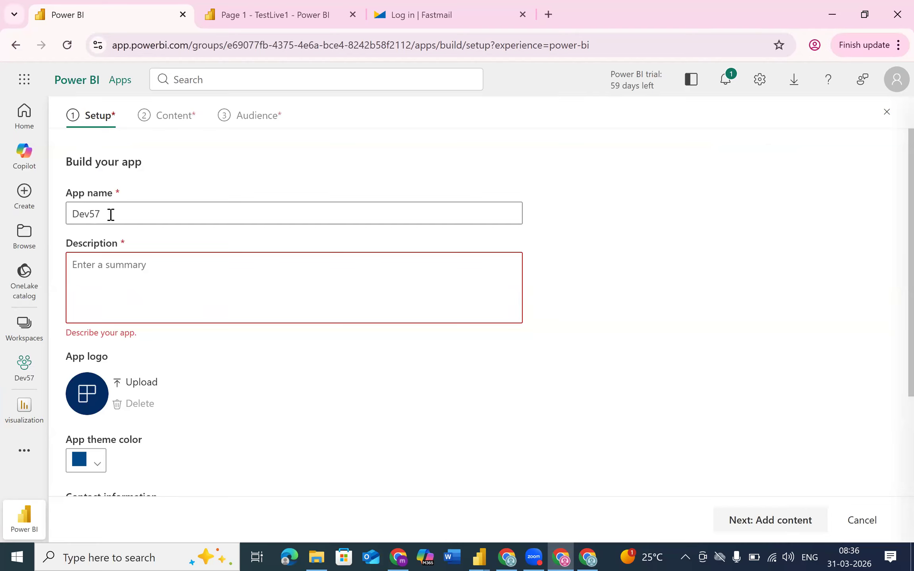
{"action": "left_click_drag", "start_coordinate": [111, 215], "coordinate": [61, 224]}
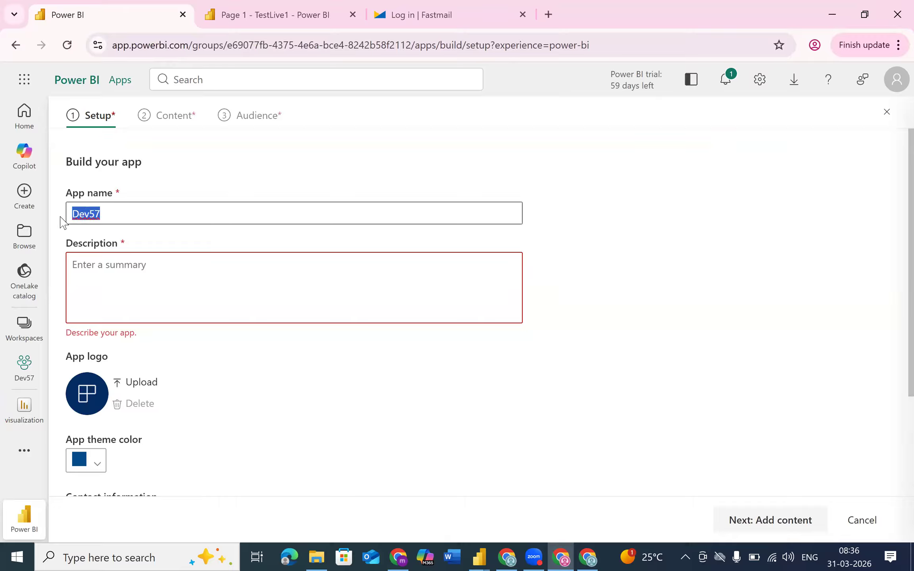
{"action": "left_click", "coordinate": [170, 289]}
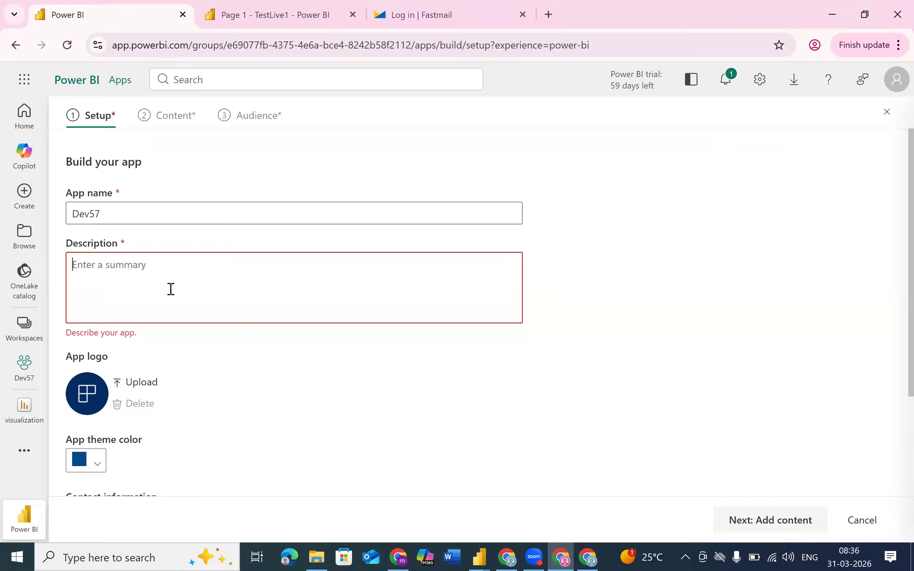
{"action": "type", "text": "Ma"}
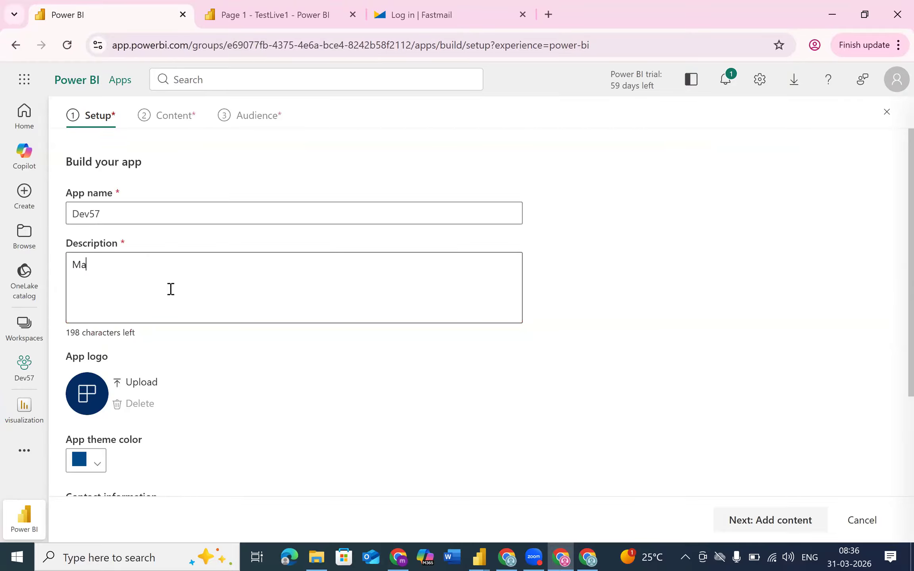
{"action": "type", "text": "rketing workspacce"}
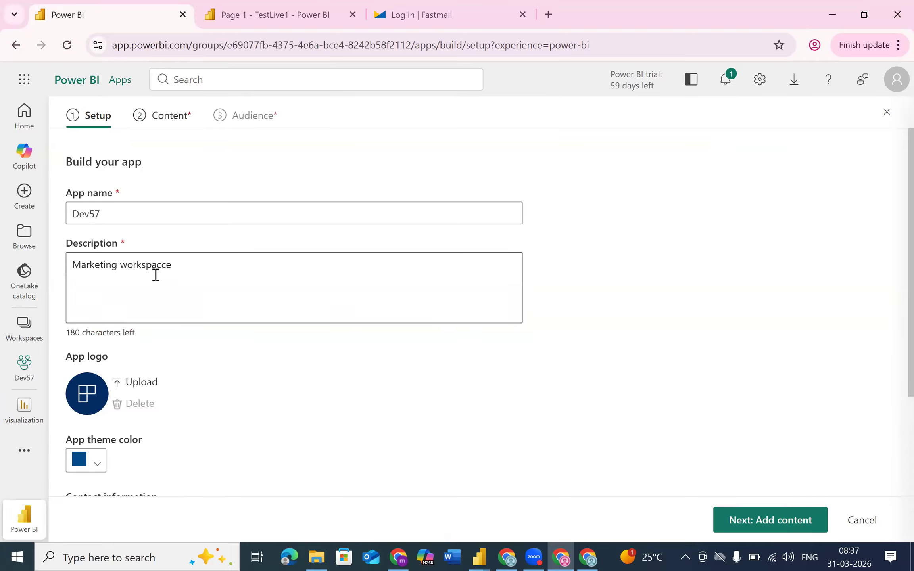
- Set the app theme color to light orange
{"action": "scroll", "coordinate": [190, 398], "scroll_direction": "down", "scroll_amount": 3}
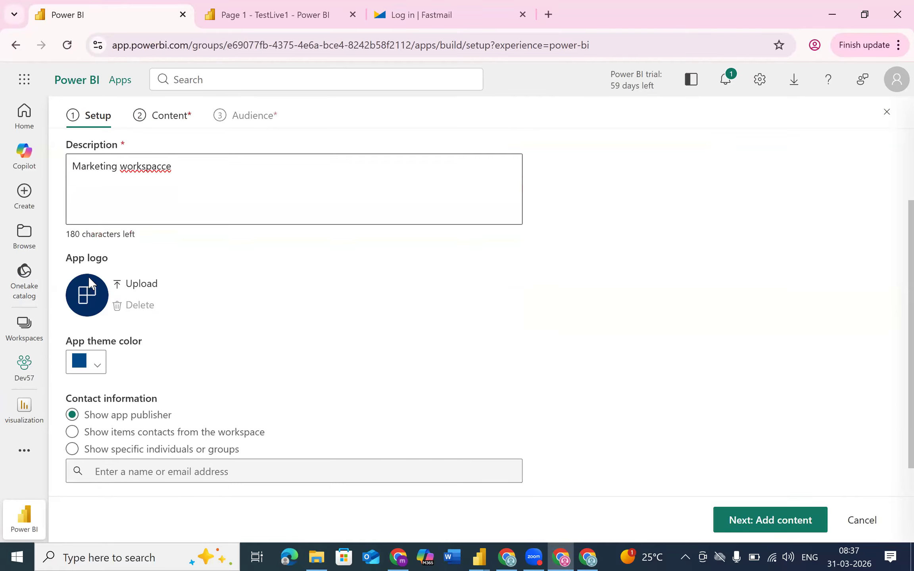
{"action": "scroll", "coordinate": [228, 332], "scroll_direction": "down", "scroll_amount": 1}
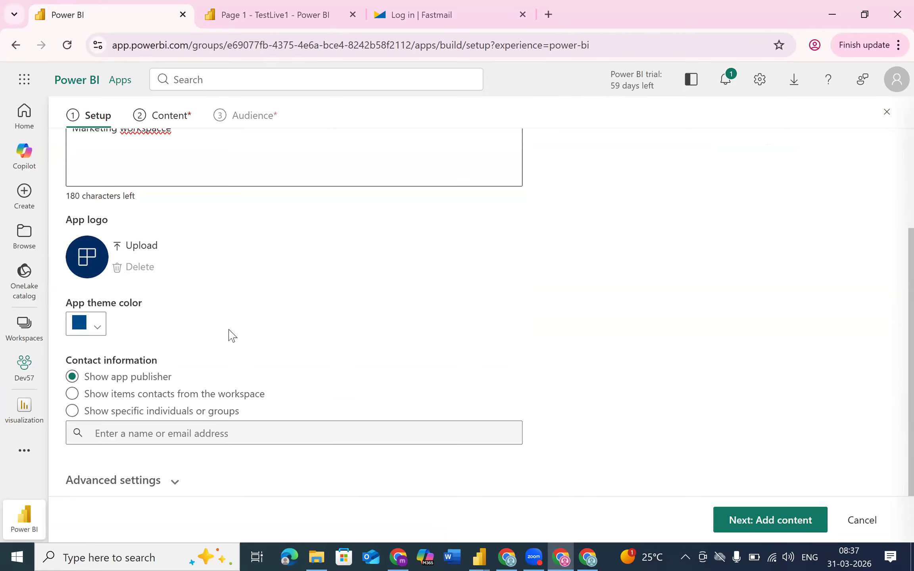
{"action": "left_click", "coordinate": [97, 327]}
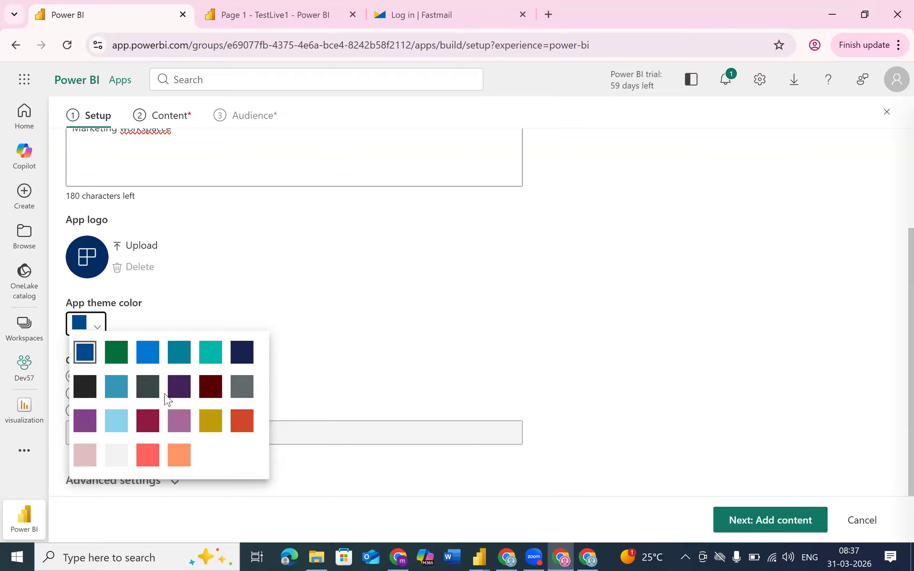
{"action": "left_click", "coordinate": [179, 456]}
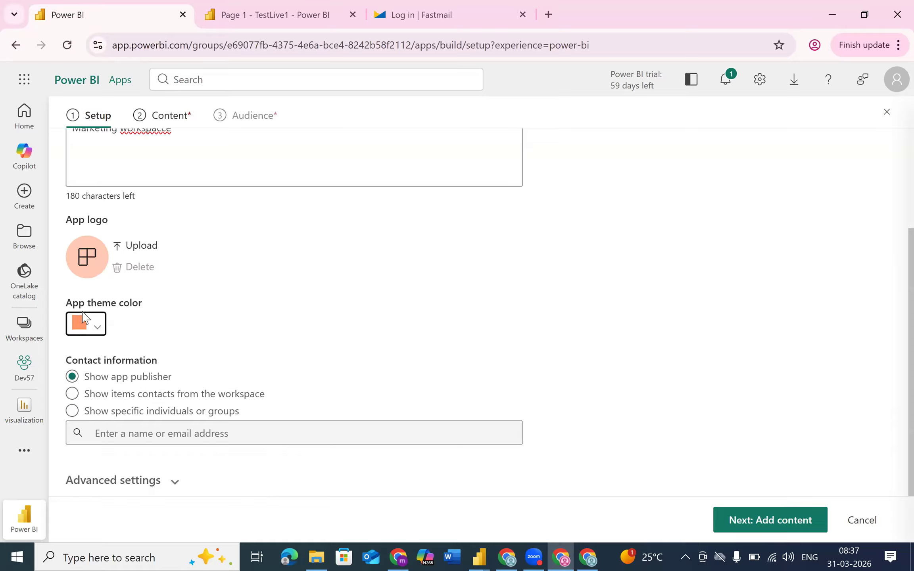
{"action": "left_click", "coordinate": [100, 328]}
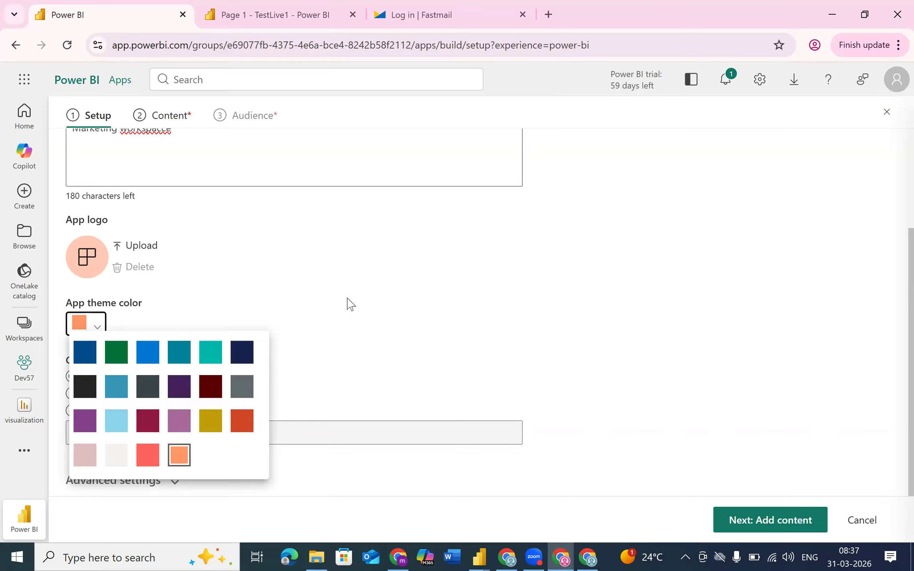
{"action": "left_click", "coordinate": [175, 321]}
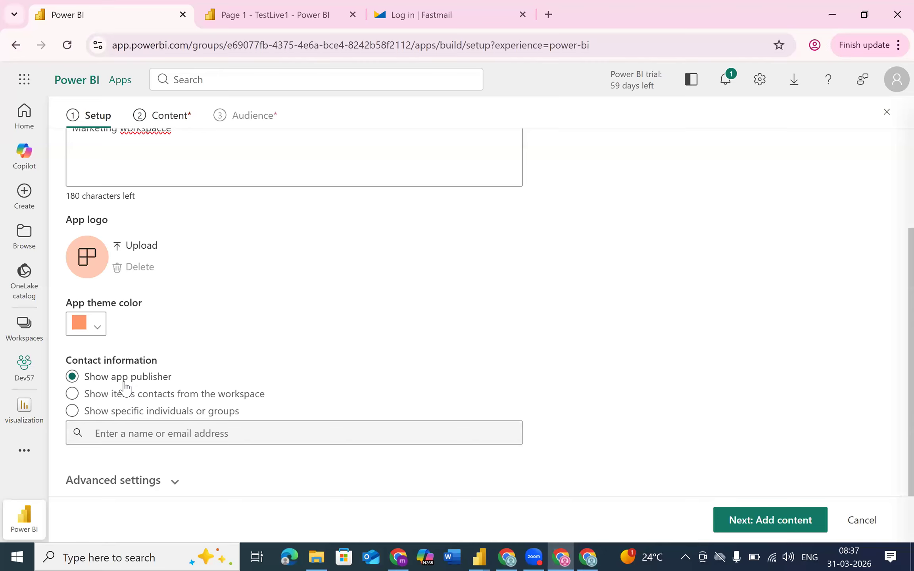
- Try the contact option for specific individuals or groups, and set the contact information back to Show app publisher
{"action": "left_click", "coordinate": [90, 414]}
{"action": "left_click", "coordinate": [119, 436]}
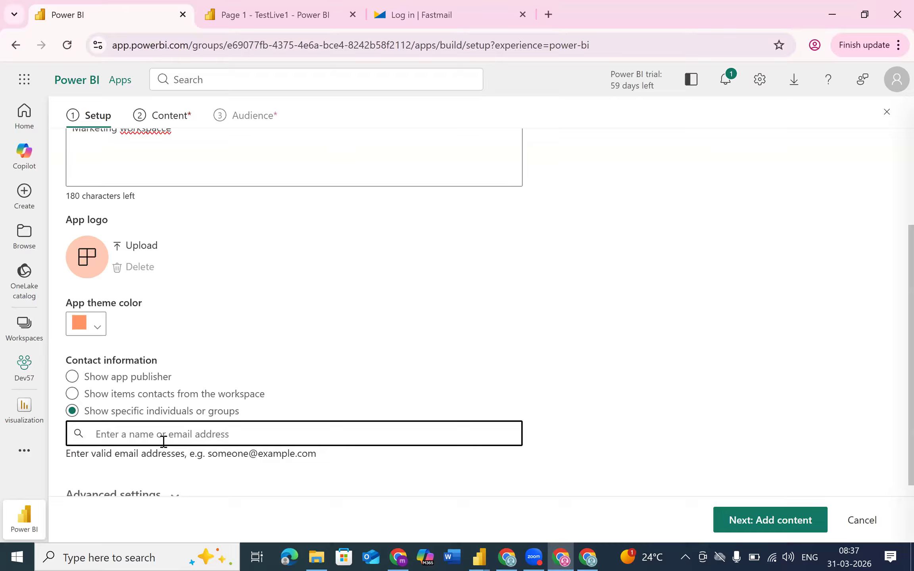
{"action": "left_click", "coordinate": [107, 380]}
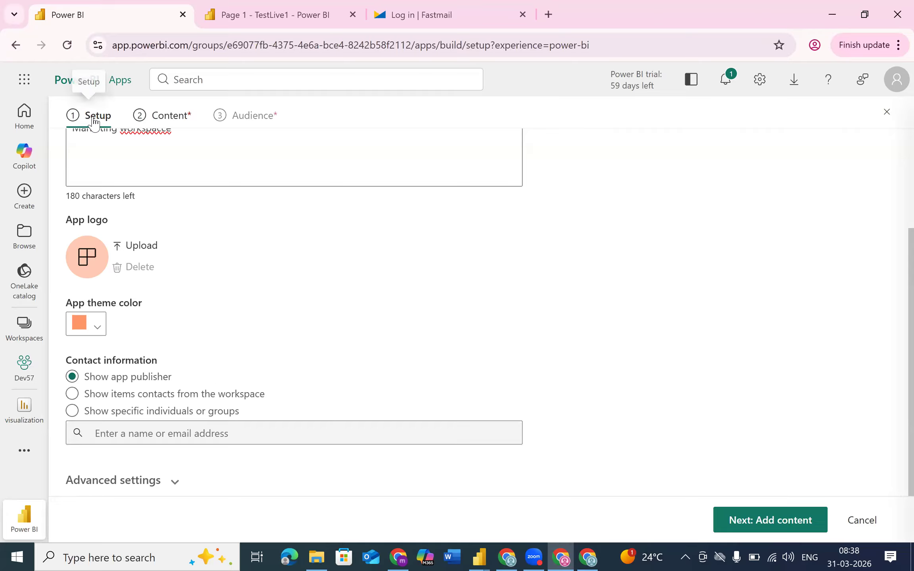
{"action": "scroll", "coordinate": [134, 192], "scroll_direction": "up", "scroll_amount": 3}
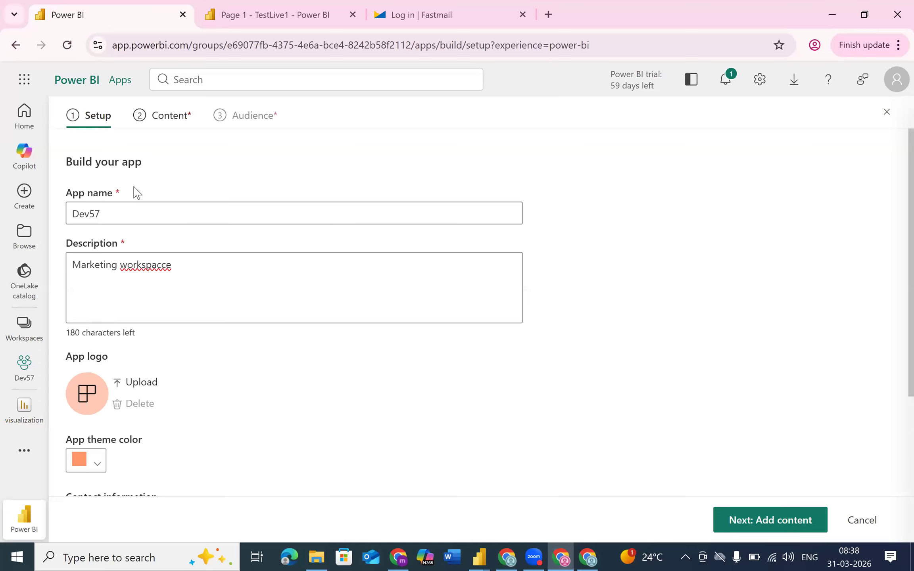
- Add the TestLive1 and visualization reports from the workspace to the app's content
{"action": "scroll", "coordinate": [127, 302], "scroll_direction": "down", "scroll_amount": 3}
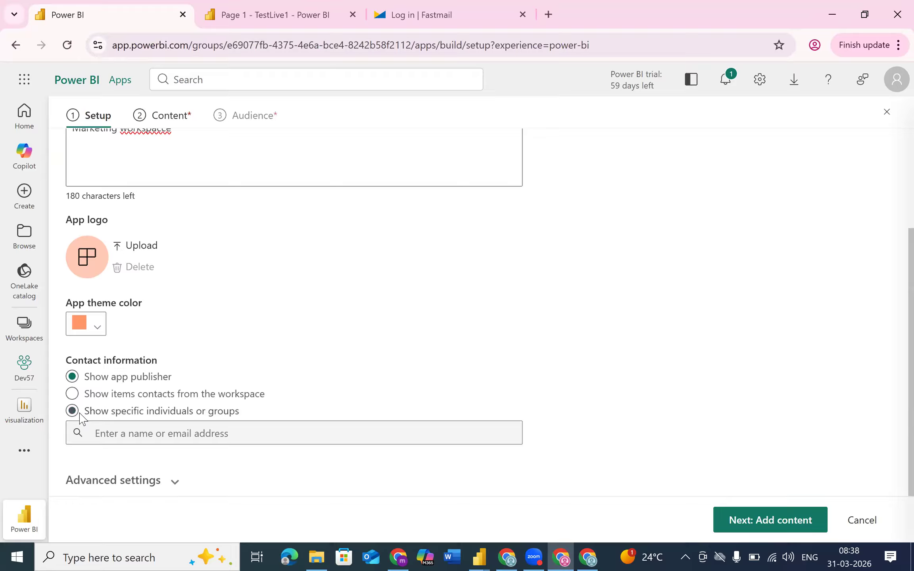
{"action": "scroll", "coordinate": [202, 360], "scroll_direction": "up", "scroll_amount": 3}
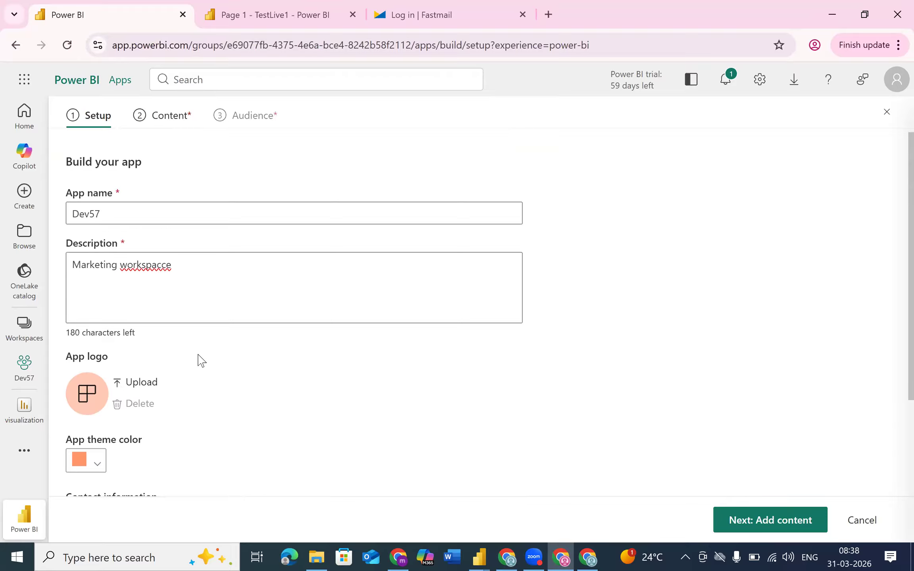
{"action": "left_click", "coordinate": [144, 119]}
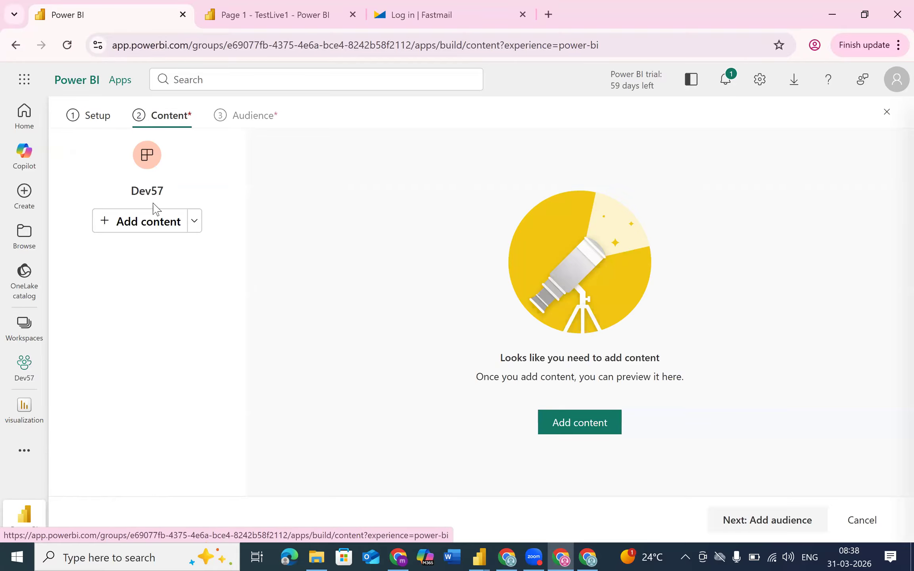
{"action": "left_click", "coordinate": [138, 223]}
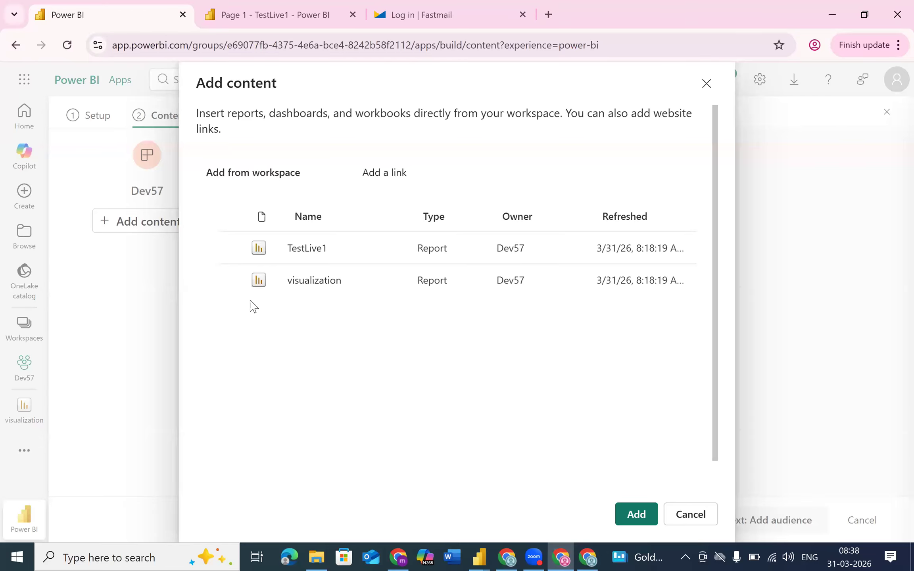
{"action": "left_click", "coordinate": [230, 248]}
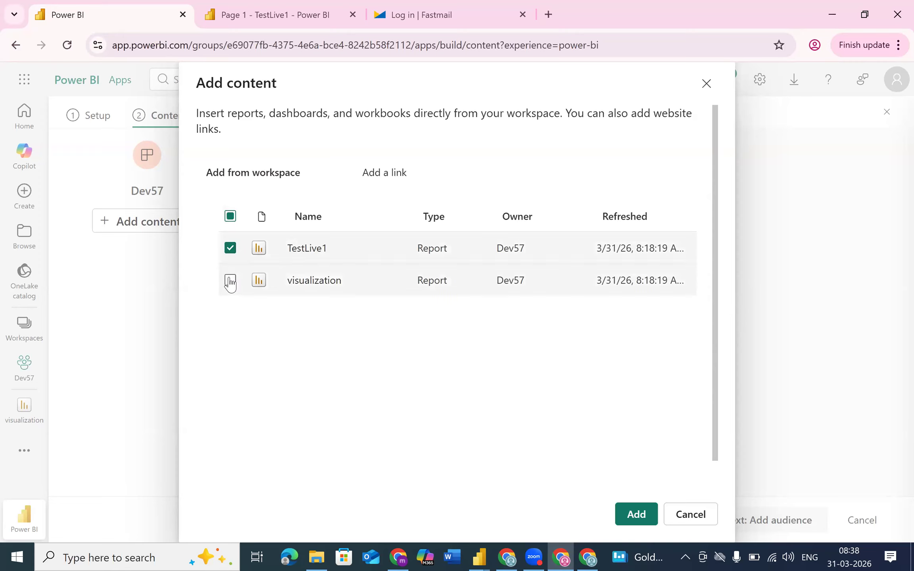
{"action": "left_click", "coordinate": [230, 280]}
{"action": "left_click", "coordinate": [634, 516]}
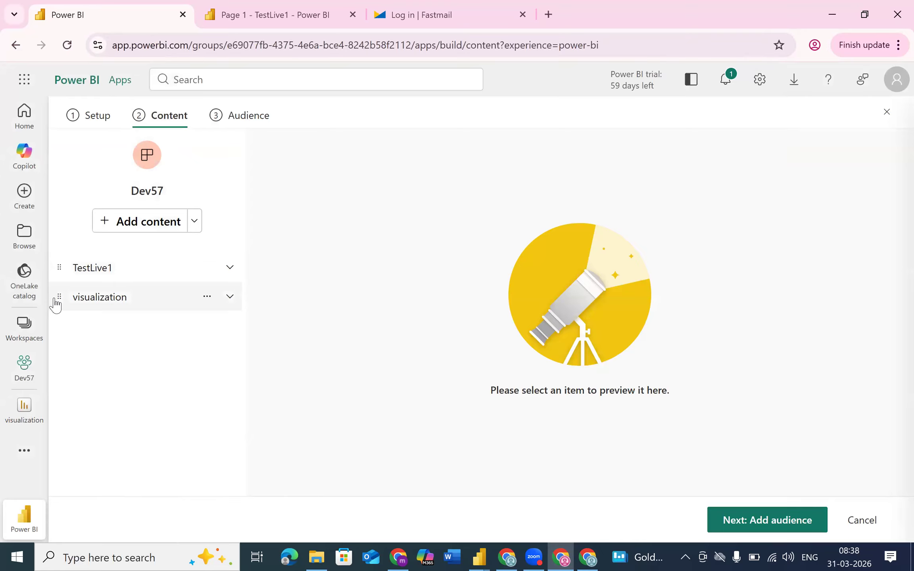
- Reorder the app content so visualization sits above TestLive1, and check visualization's item options and page list
{"action": "mouse_move", "coordinate": [61, 300]}
{"action": "left_mouse_down"}
{"action": "mouse_move", "coordinate": [63, 271]}
{"action": "mouse_move", "coordinate": [64, 314]}
{"action": "left_mouse_up"}
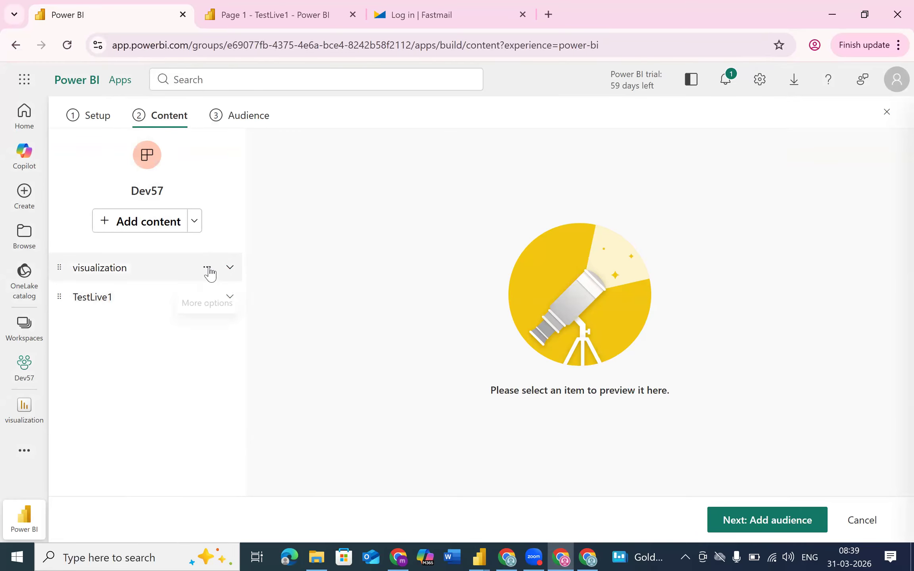
{"action": "left_click", "coordinate": [207, 268]}
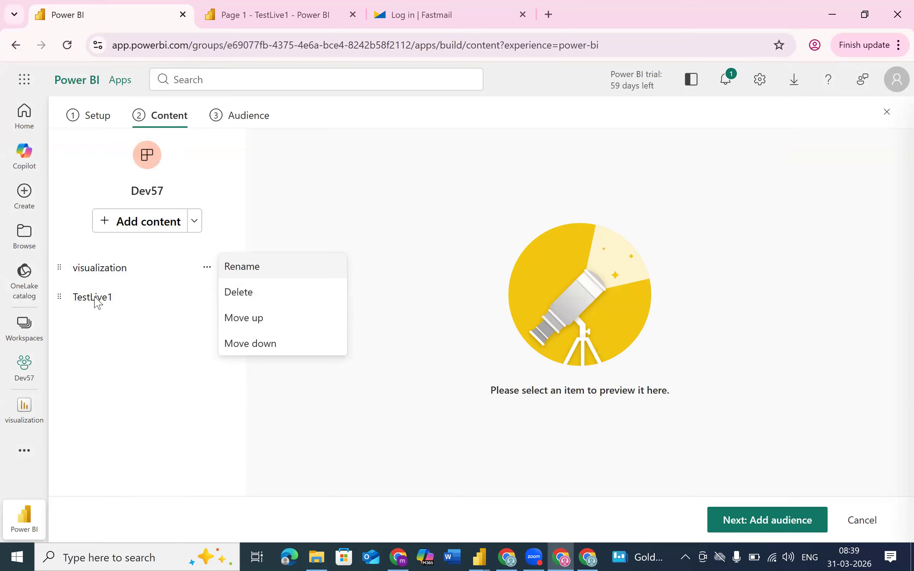
{"action": "left_click", "coordinate": [207, 268]}
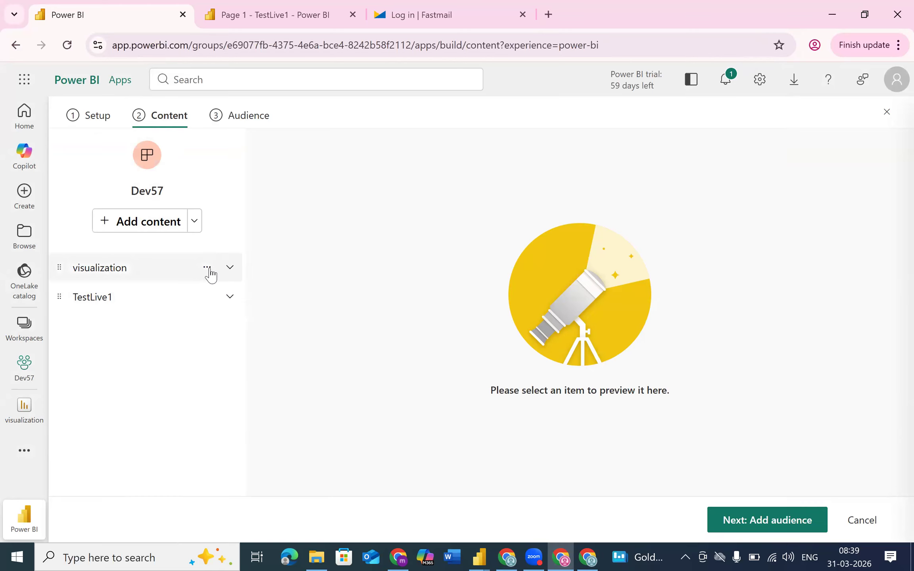
{"action": "left_click", "coordinate": [230, 268]}
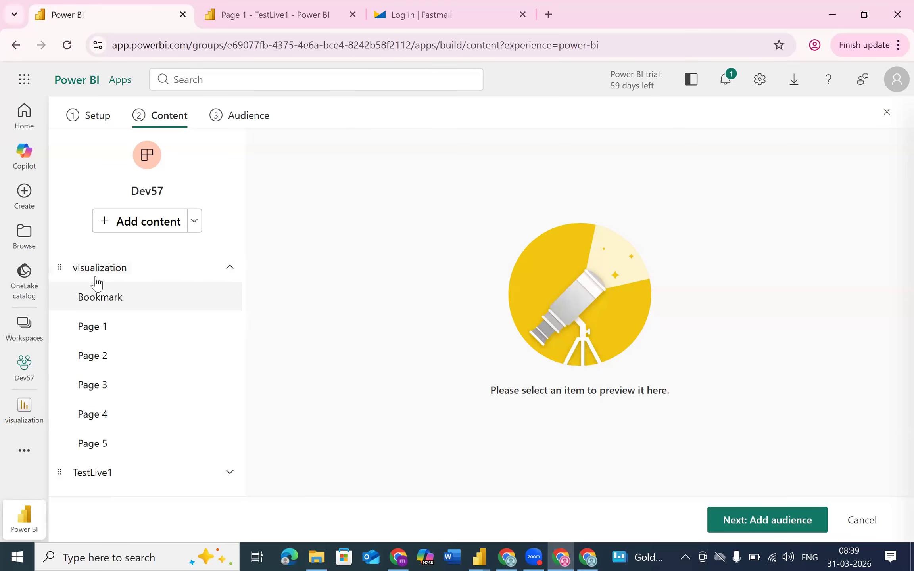
{"action": "left_click", "coordinate": [229, 268]}
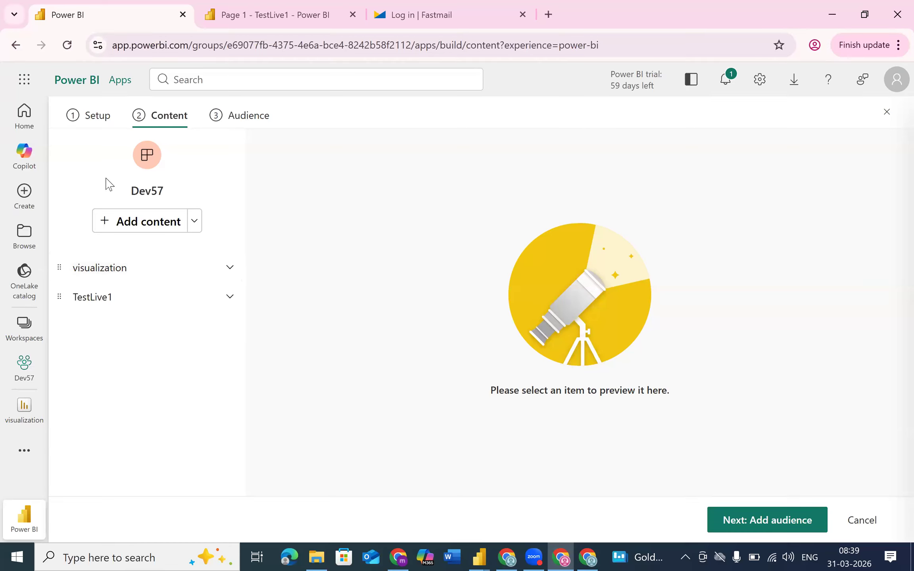
- Open the app's audience setup, move past the first introductory tip, and try the clipboard content as a specific user, undoing that entry
{"action": "left_click", "coordinate": [230, 125]}
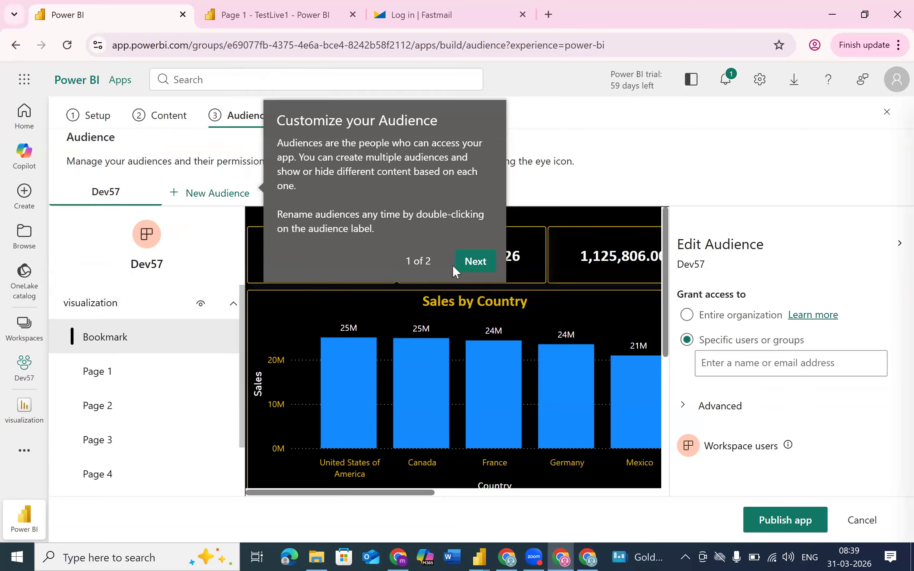
{"action": "left_click", "coordinate": [470, 266]}
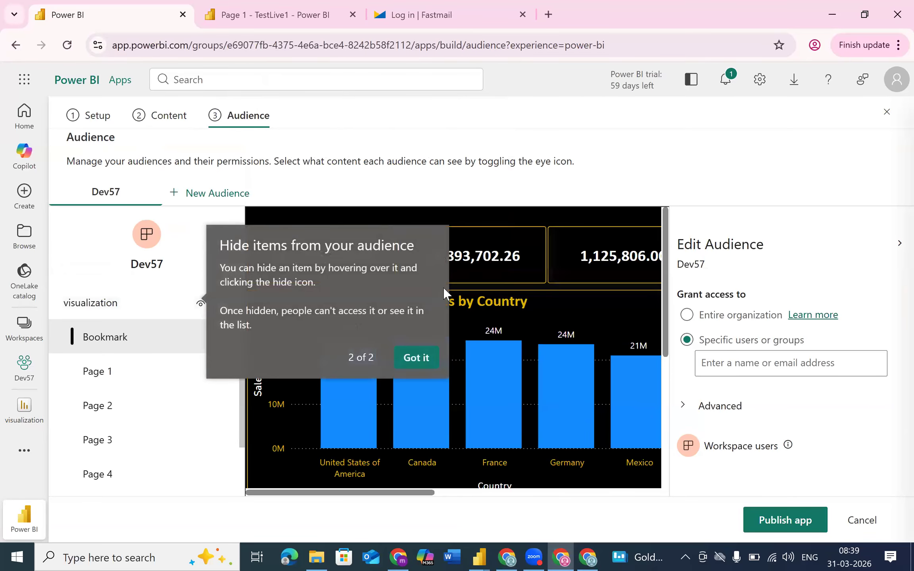
{"action": "left_click", "coordinate": [728, 364]}
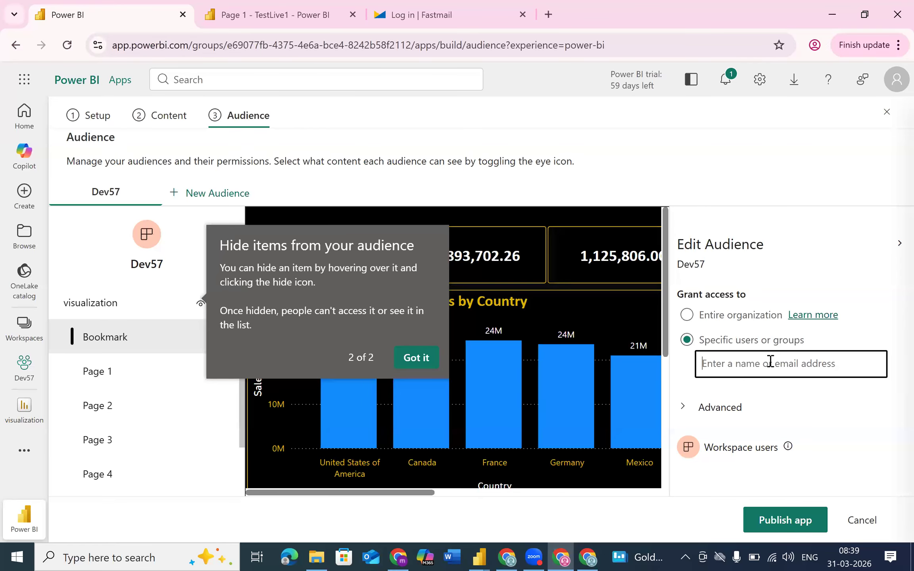
{"action": "key", "text": "ctrl+v"}
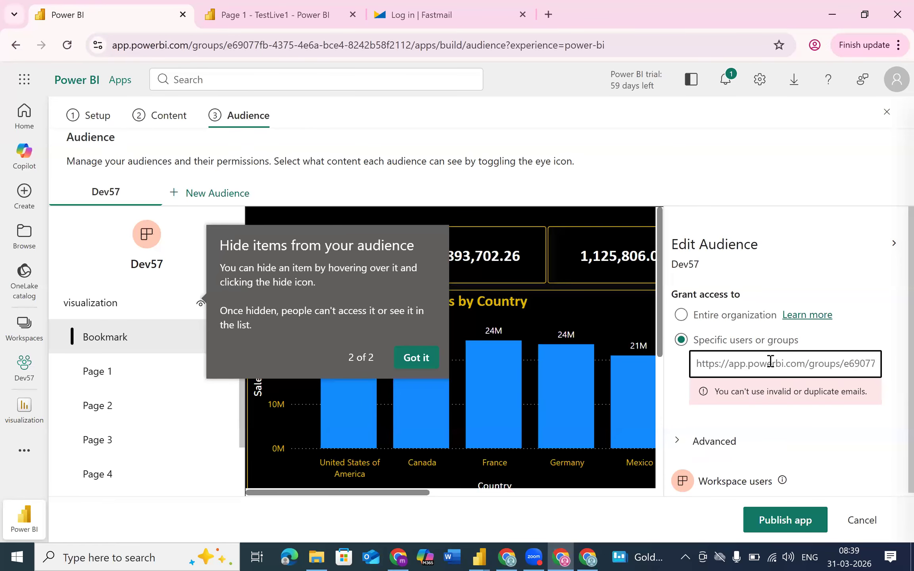
{"action": "key", "text": "ctrl+z"}
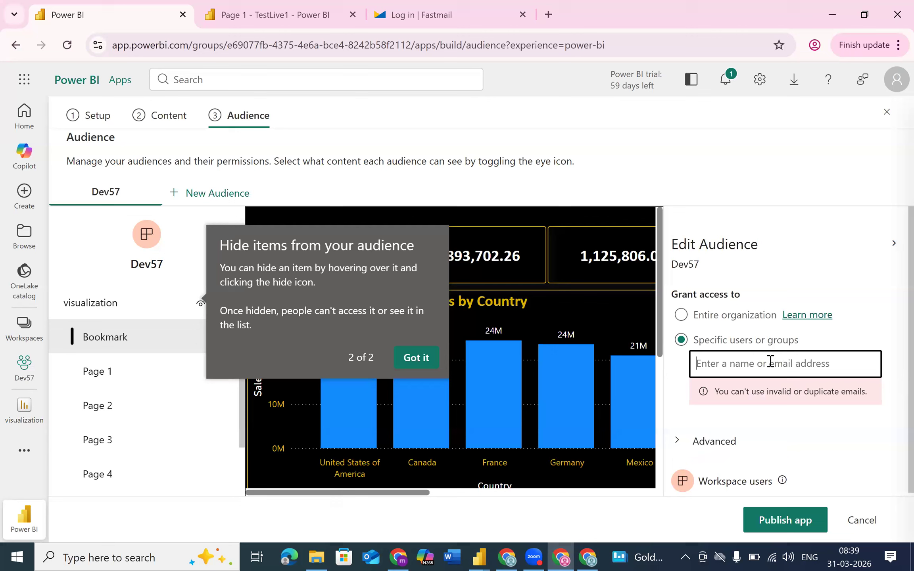
- Copy the other account's email address from its profile in the other Chrome window and add it as a specific user of the Dev57 audience
{"action": "key", "text": "alt+Tab"}
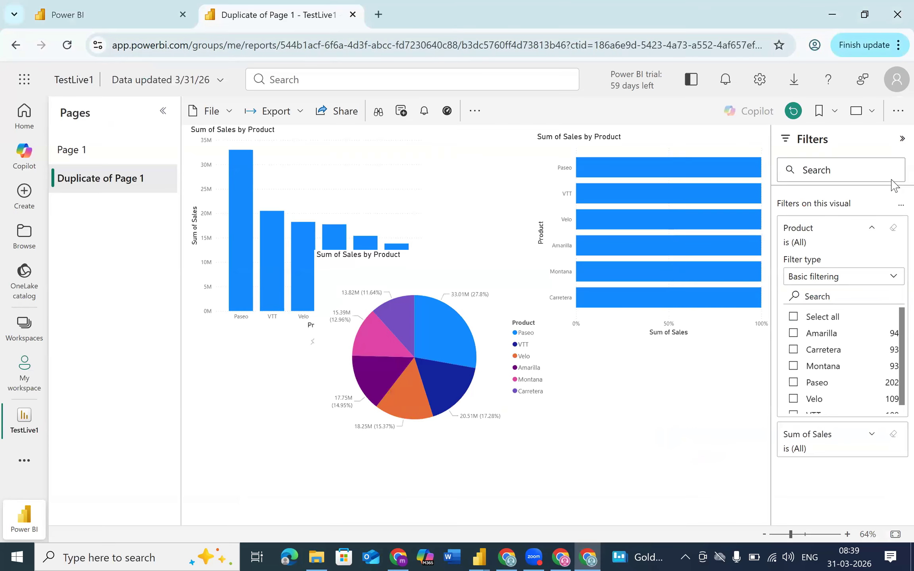
{"action": "left_click", "coordinate": [896, 79]}
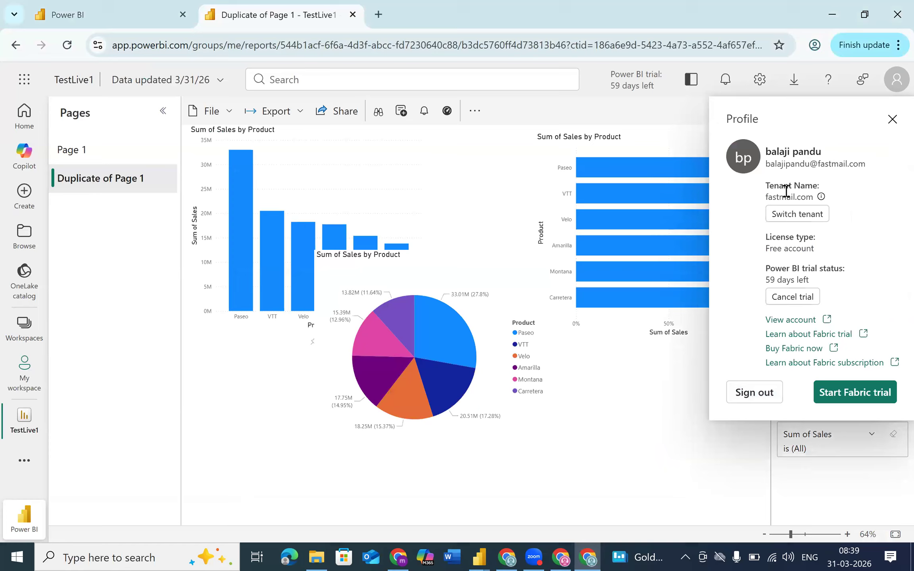
{"action": "left_click_drag", "start_coordinate": [765, 164], "coordinate": [866, 172]}
{"action": "key", "text": "ctrl+c"}
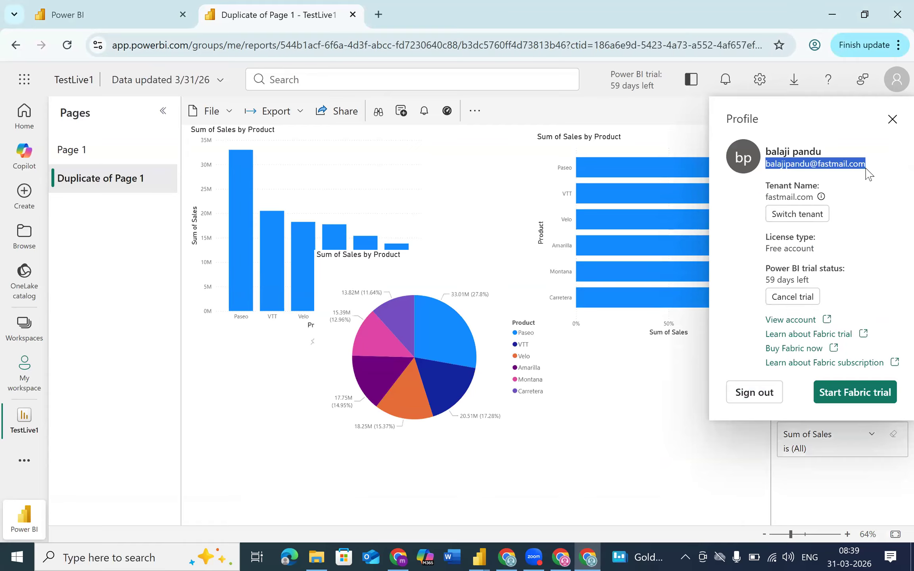
{"action": "key", "text": "alt+Tab"}
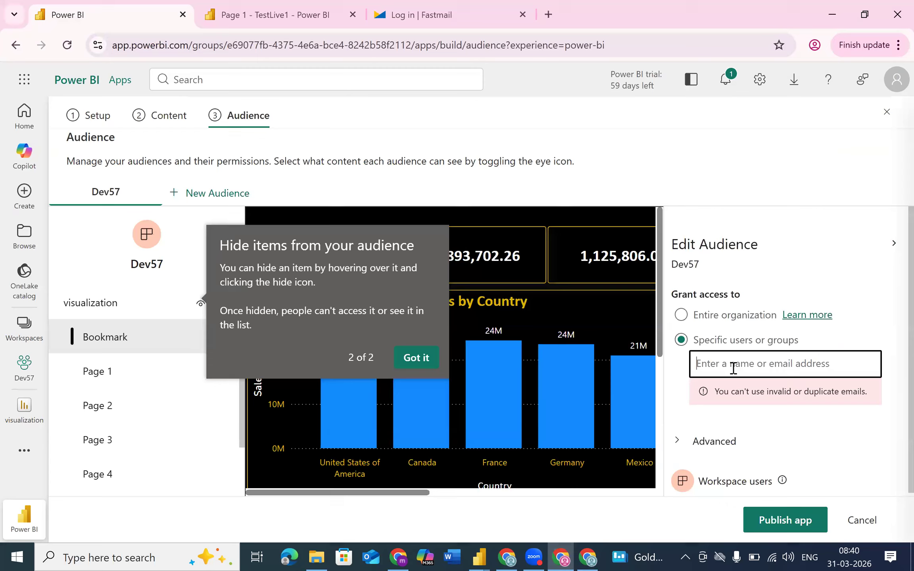
{"action": "key", "text": "ctrl+v"}
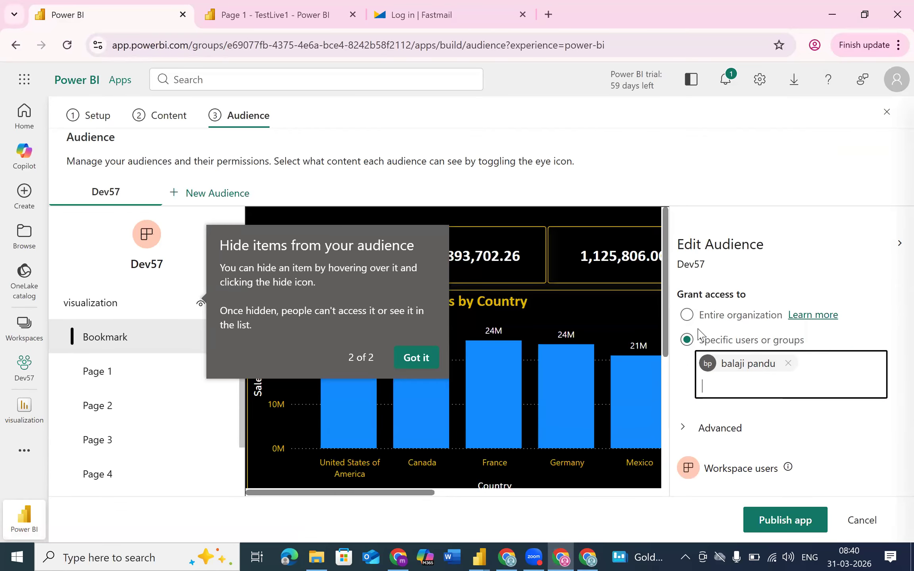
- Publish the Dev57 app and copy its sharing link
{"action": "left_click", "coordinate": [774, 530]}
{"action": "left_click", "coordinate": [775, 529]}
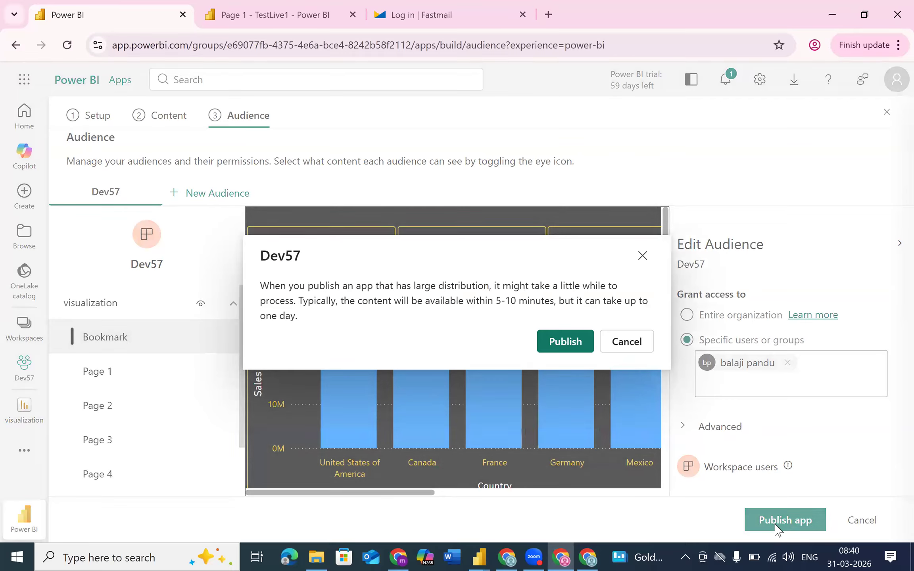
{"action": "left_click", "coordinate": [574, 343]}
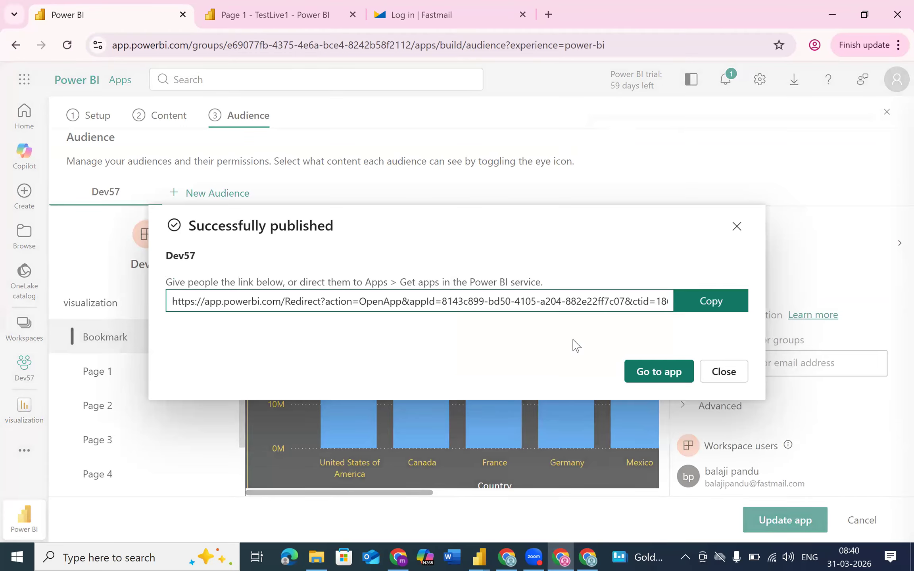
{"action": "left_click", "coordinate": [704, 304]}
{"action": "left_click", "coordinate": [704, 304]}
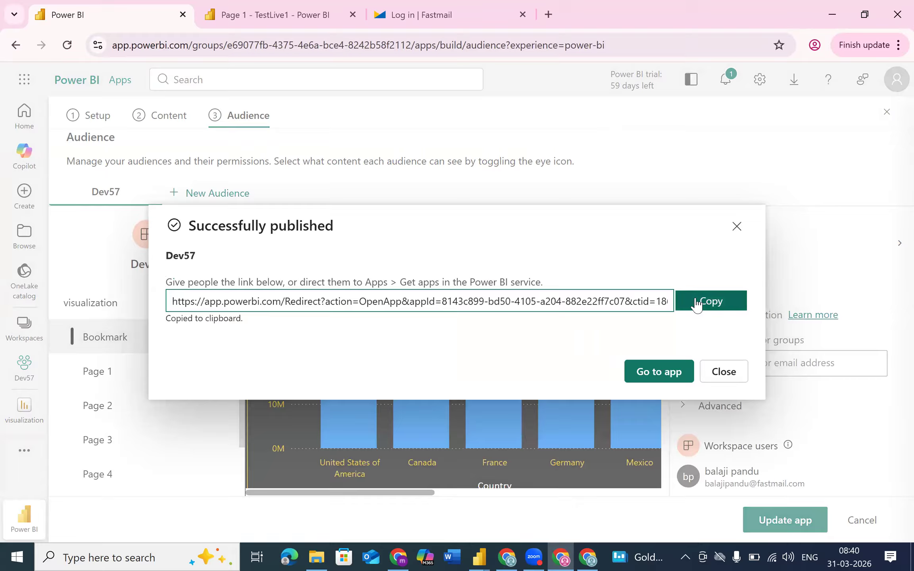
- Switch to the other account's Chrome window and open the copied app link in a new tab
{"action": "left_click", "coordinate": [588, 555]}
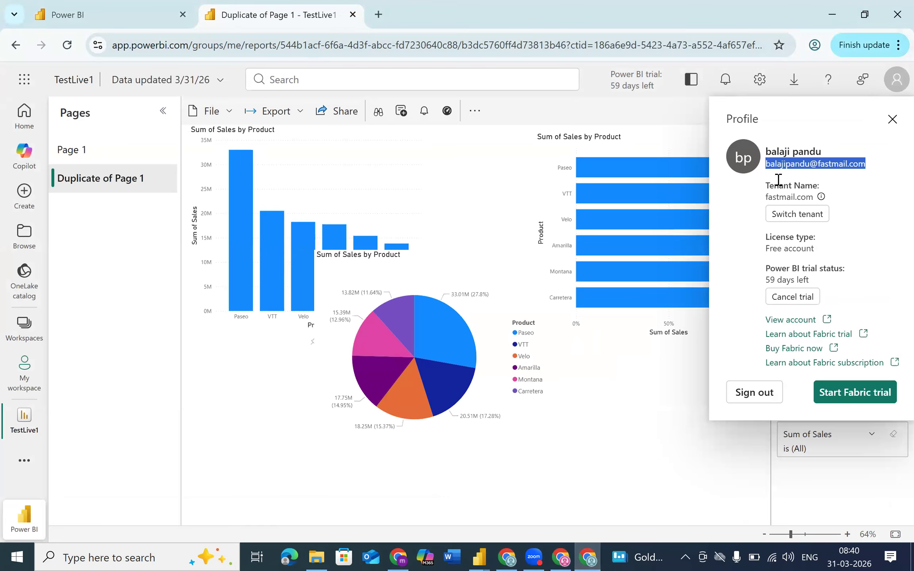
{"action": "left_click", "coordinate": [378, 15]}
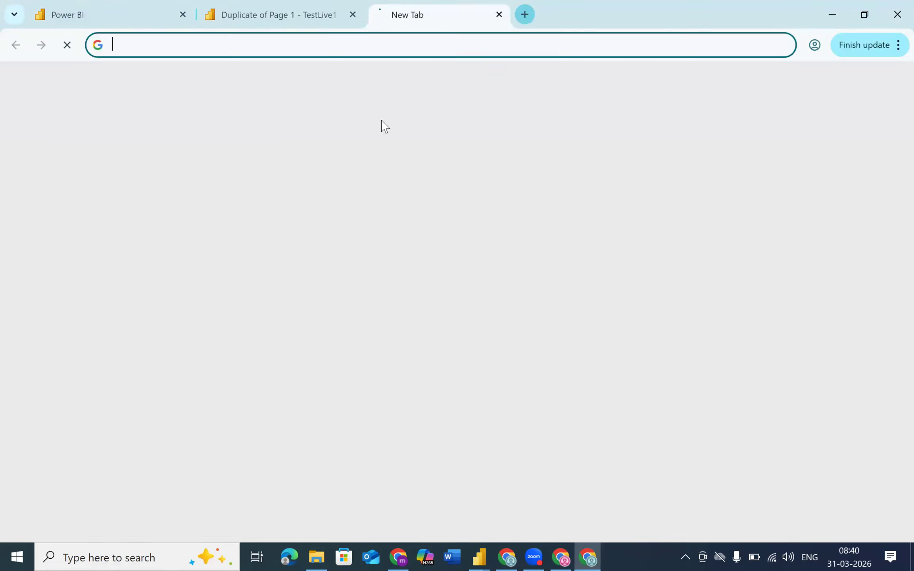
{"action": "key", "text": "ctrl+v"}
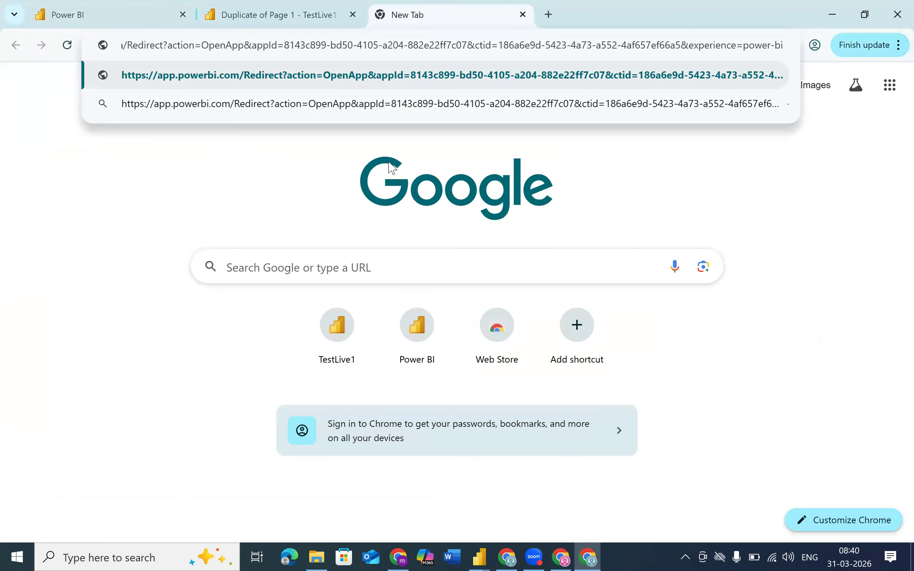
{"action": "key", "text": "Return"}
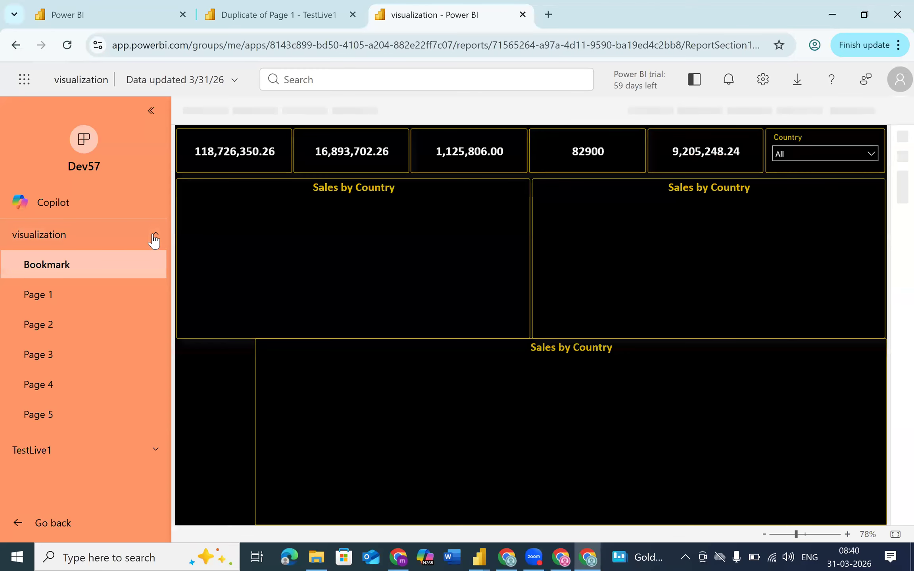
- View TestLive1's Page 1 inside the Dev57 app and compare it with the directly shared TestLive1 report
{"action": "left_click", "coordinate": [154, 238]}
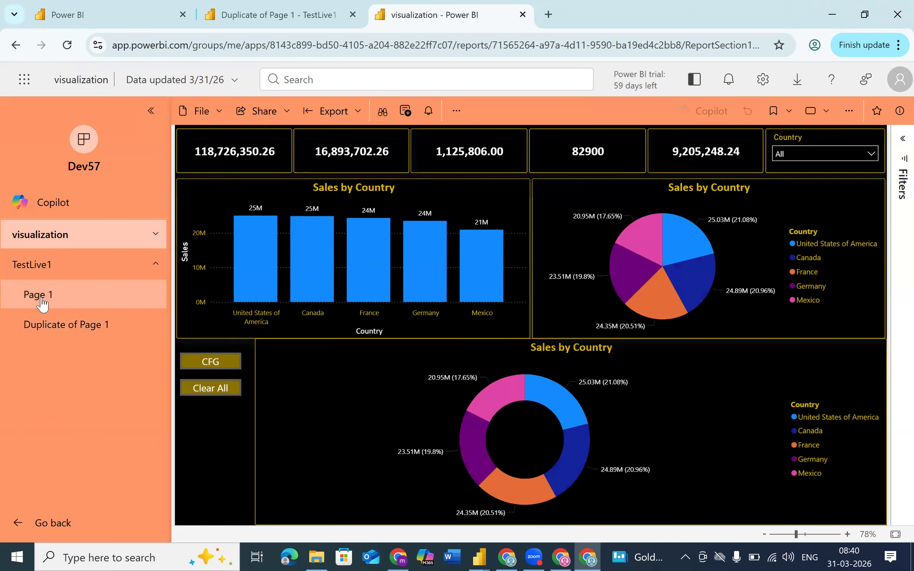
{"action": "left_click", "coordinate": [42, 304]}
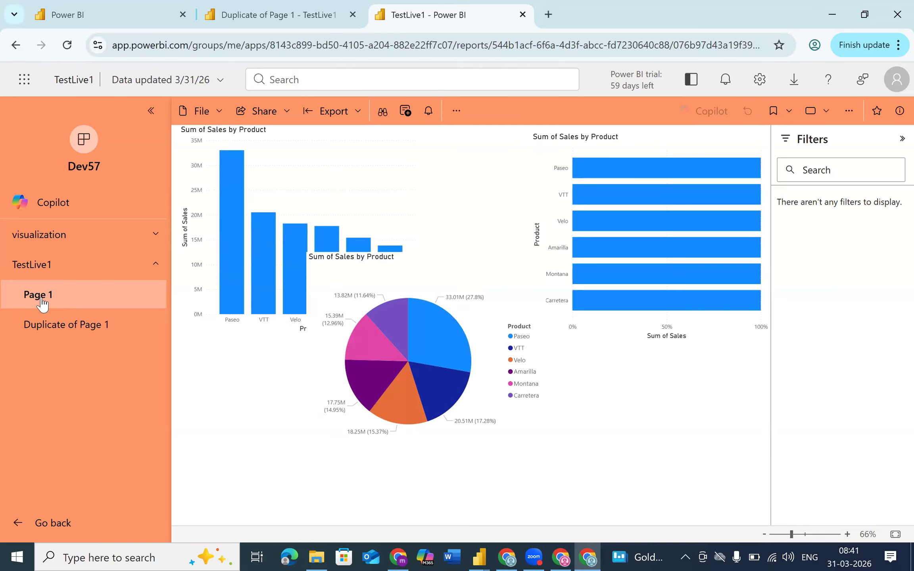
{"action": "left_click", "coordinate": [278, 15]}
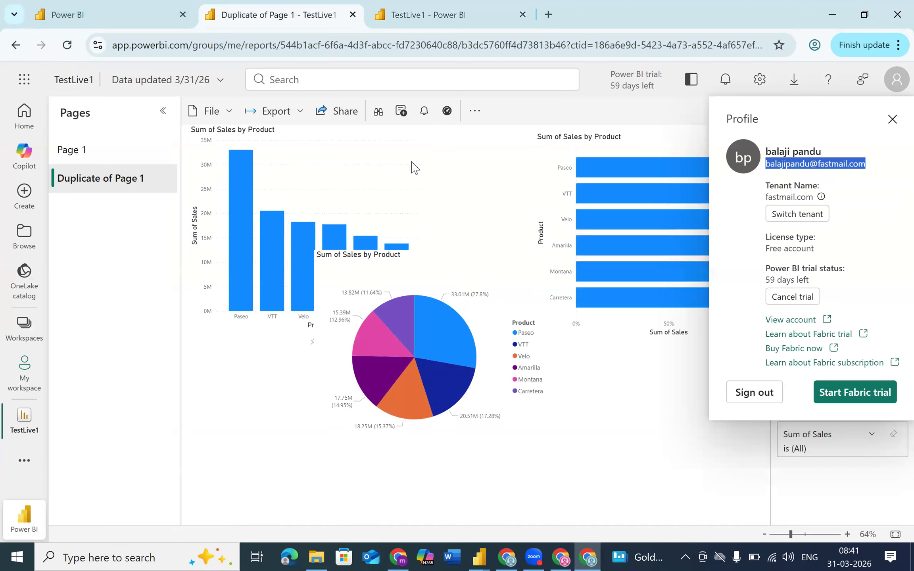
{"action": "left_click", "coordinate": [417, 24]}
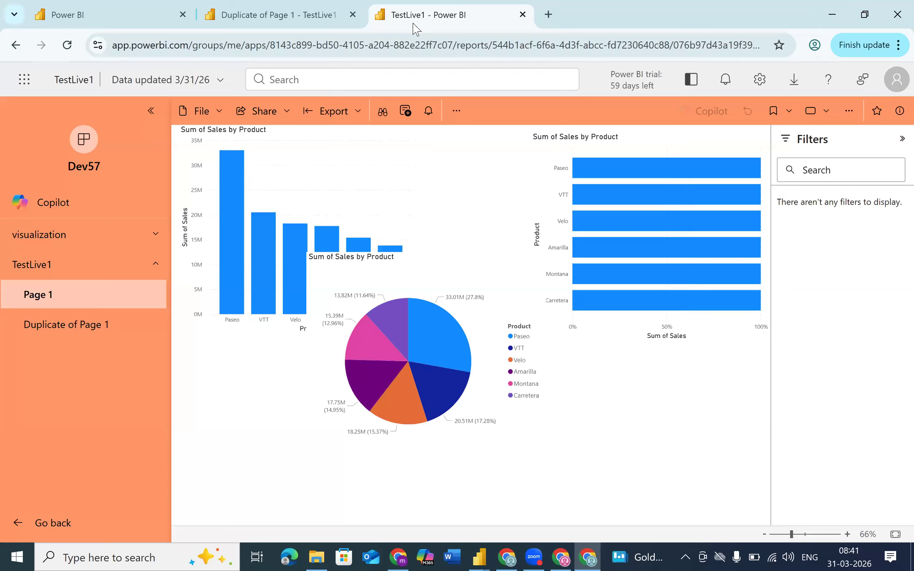
{"action": "left_click", "coordinate": [265, 15]}
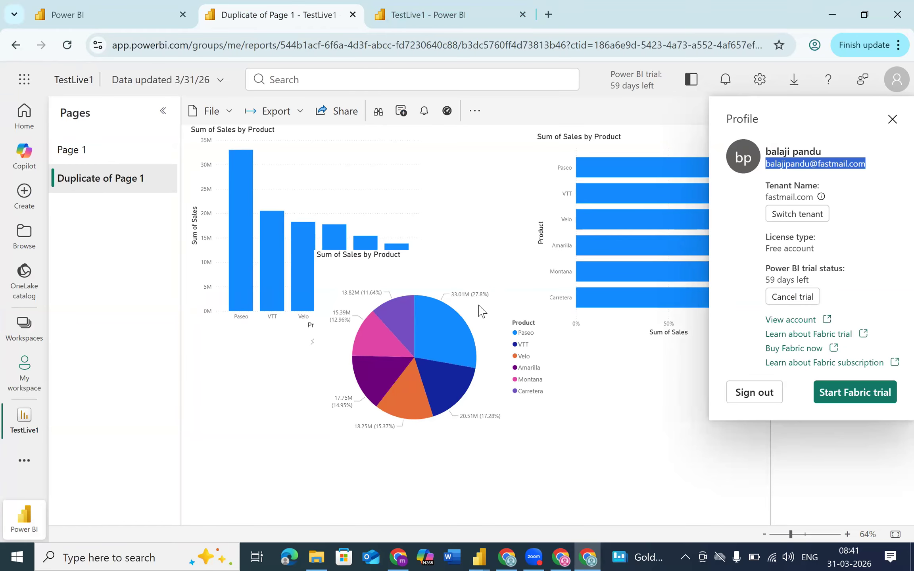
- Switch back to the report owner's Chrome window and dismiss the published-app dialog
{"action": "key", "text": "alt+Tab"}
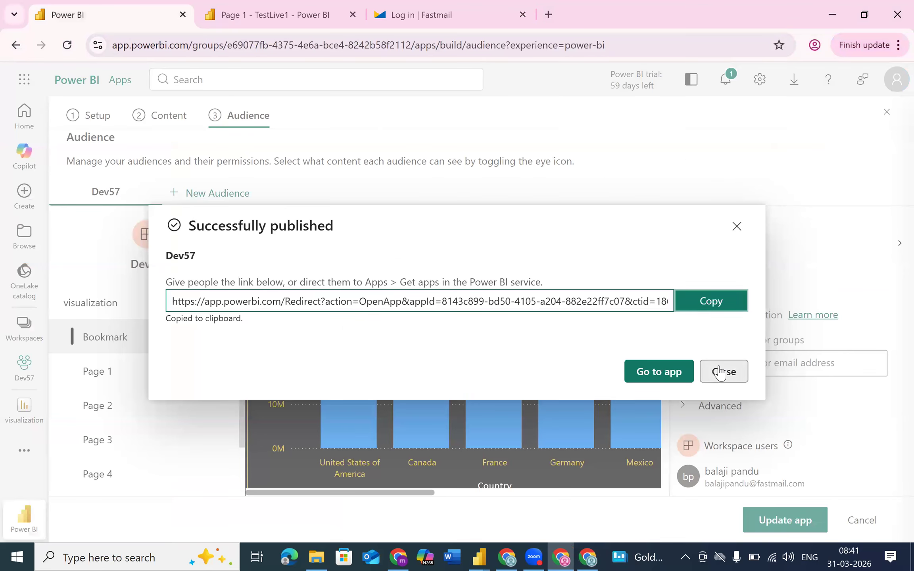
{"action": "left_click", "coordinate": [719, 372]}
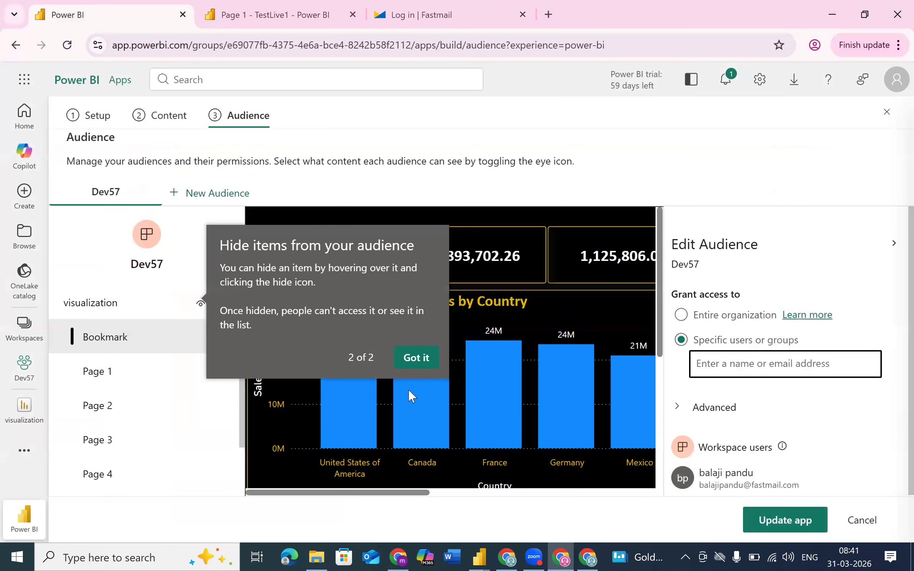
- Dismiss the hiding tip, add a new audience to the Dev57 app, and collapse the visualization report in its content list
{"action": "left_click", "coordinate": [417, 360]}
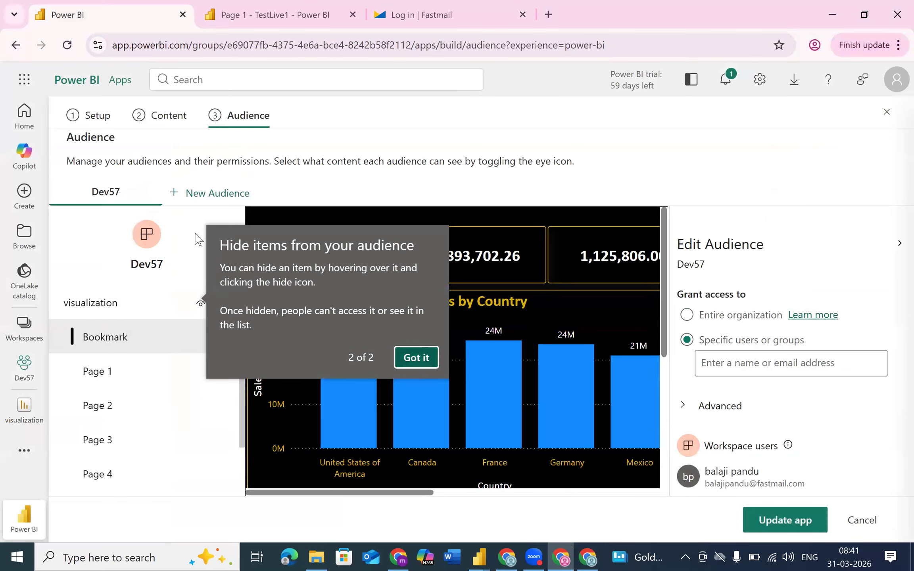
{"action": "left_click", "coordinate": [195, 199]}
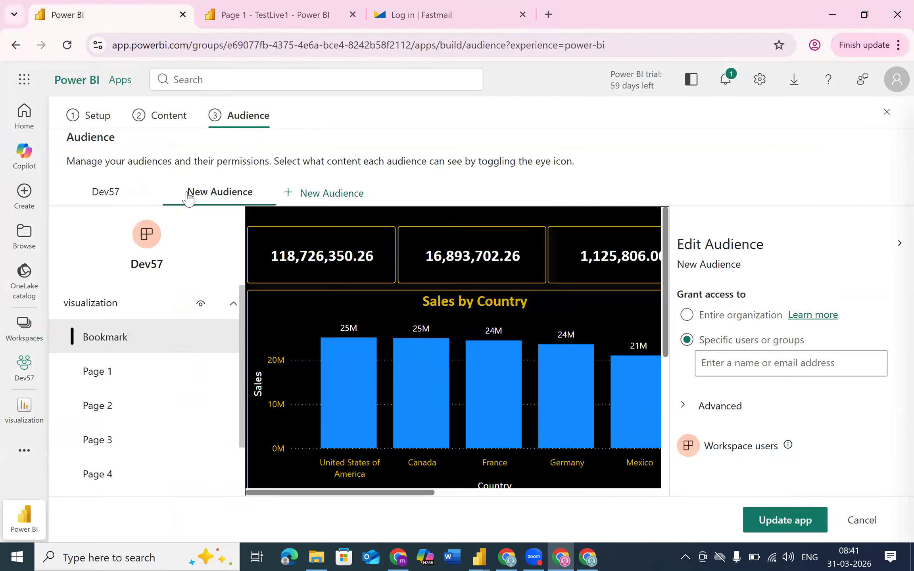
{"action": "scroll", "coordinate": [152, 393], "scroll_direction": "down", "scroll_amount": 2}
{"action": "scroll", "coordinate": [159, 381], "scroll_direction": "up", "scroll_amount": 1}
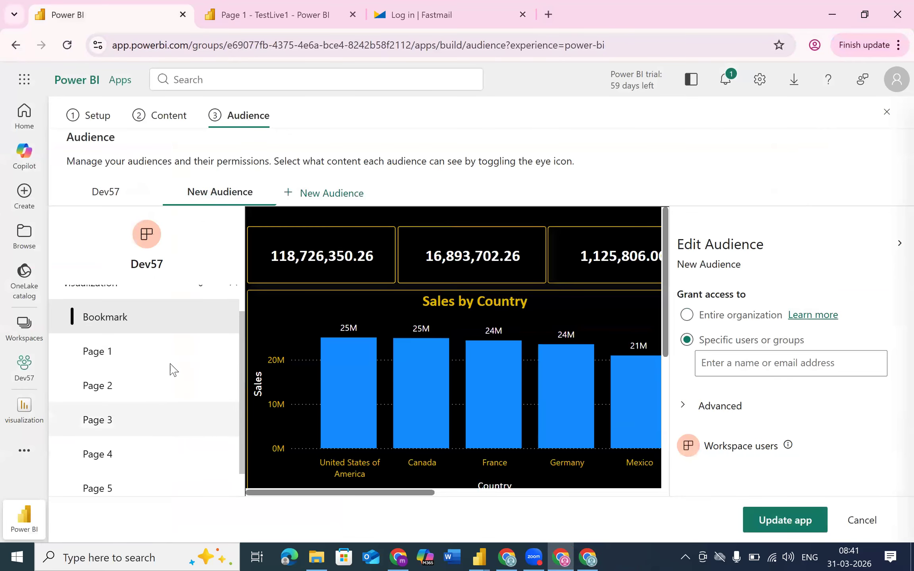
{"action": "scroll", "coordinate": [171, 368], "scroll_direction": "up", "scroll_amount": 1}
{"action": "left_click", "coordinate": [232, 303]}
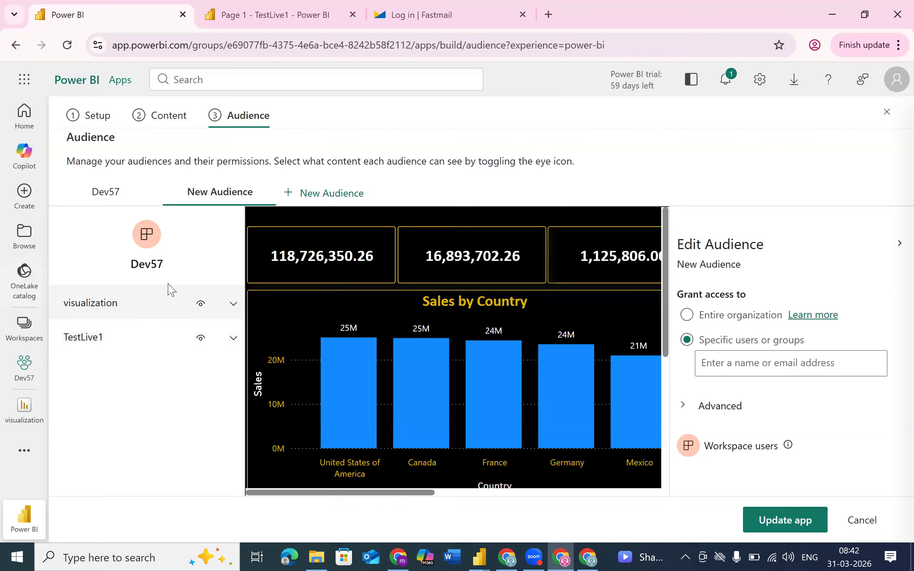
- Hide the TestLive1 report from the Dev57 audience
{"action": "left_click", "coordinate": [118, 193]}
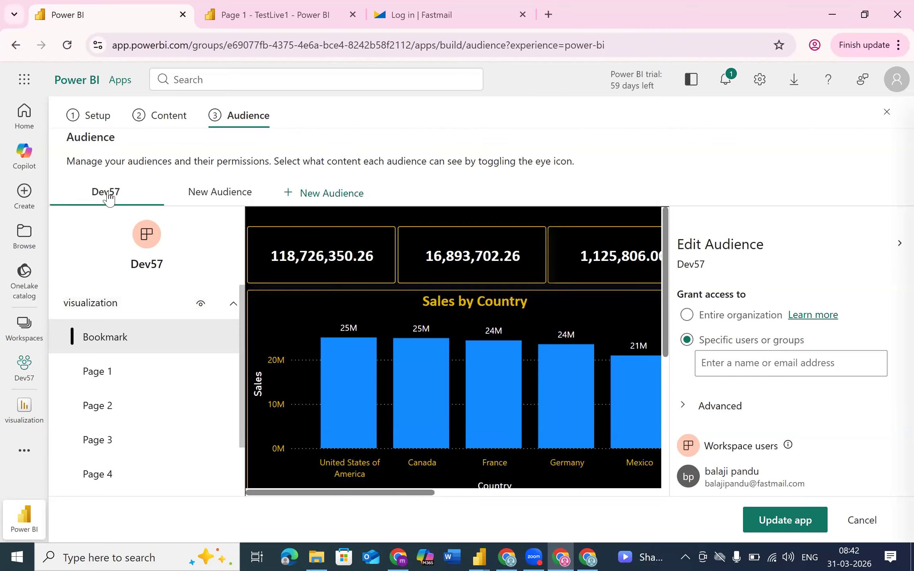
{"action": "left_click", "coordinate": [233, 310]}
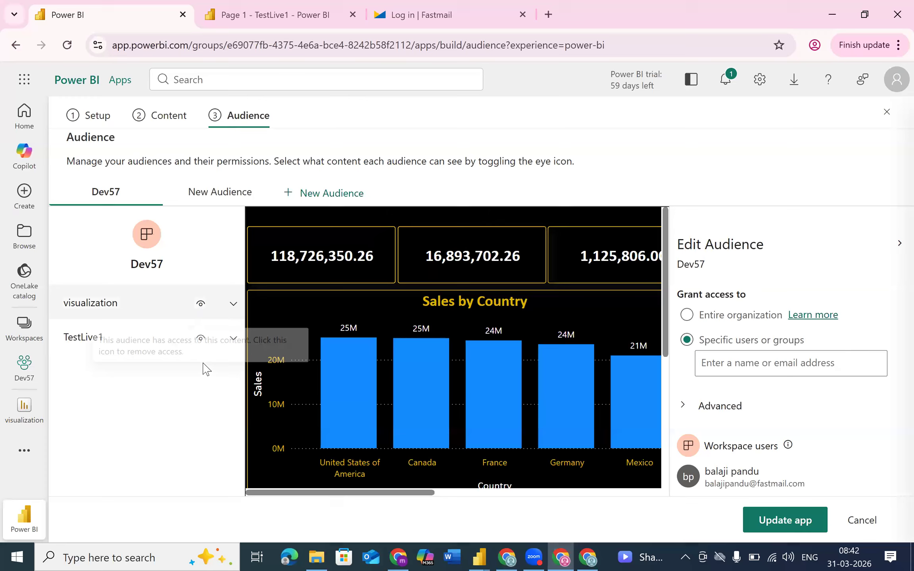
{"action": "left_click", "coordinate": [200, 338]}
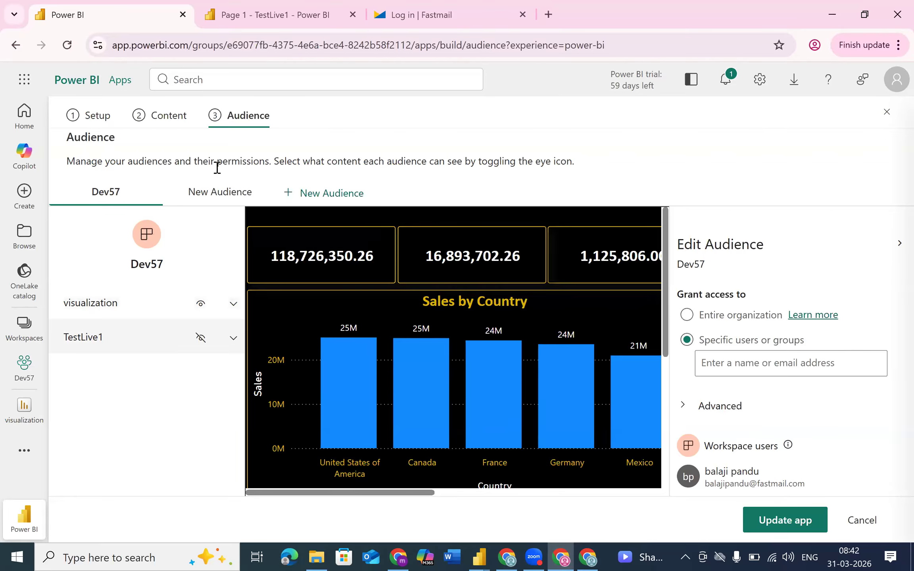
- Hide the visualization report from the New Audience group and preview TestLive1's Page 1 for that audience
{"action": "left_click", "coordinate": [199, 194]}
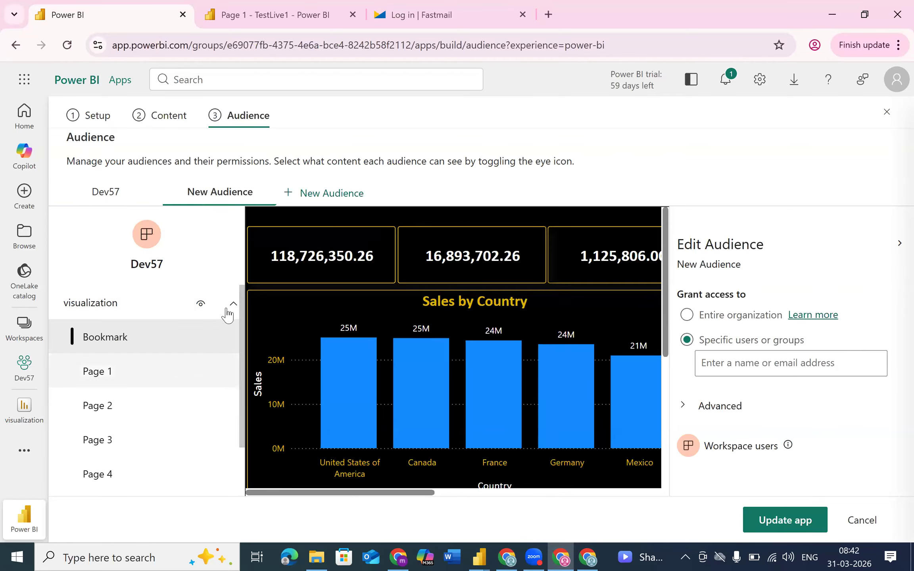
{"action": "left_click", "coordinate": [233, 304]}
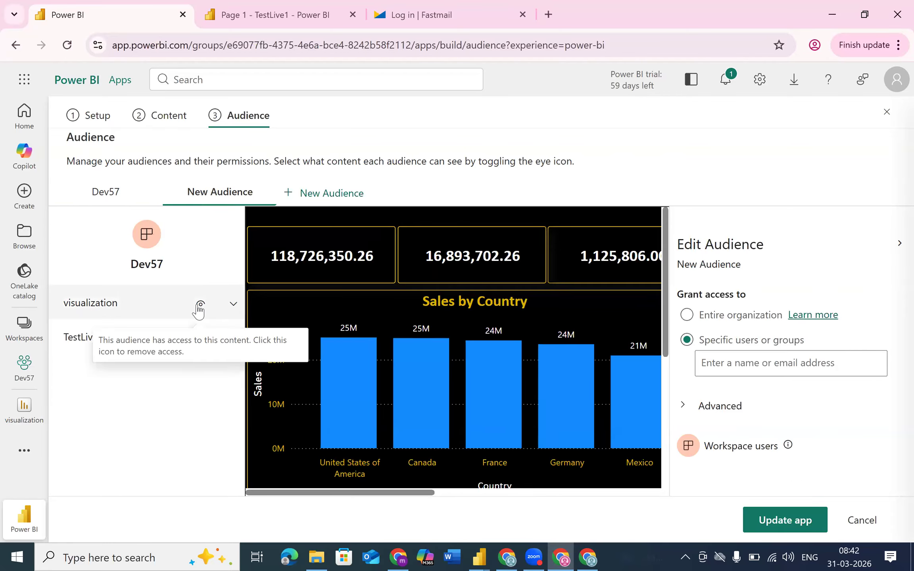
{"action": "left_click", "coordinate": [201, 305]}
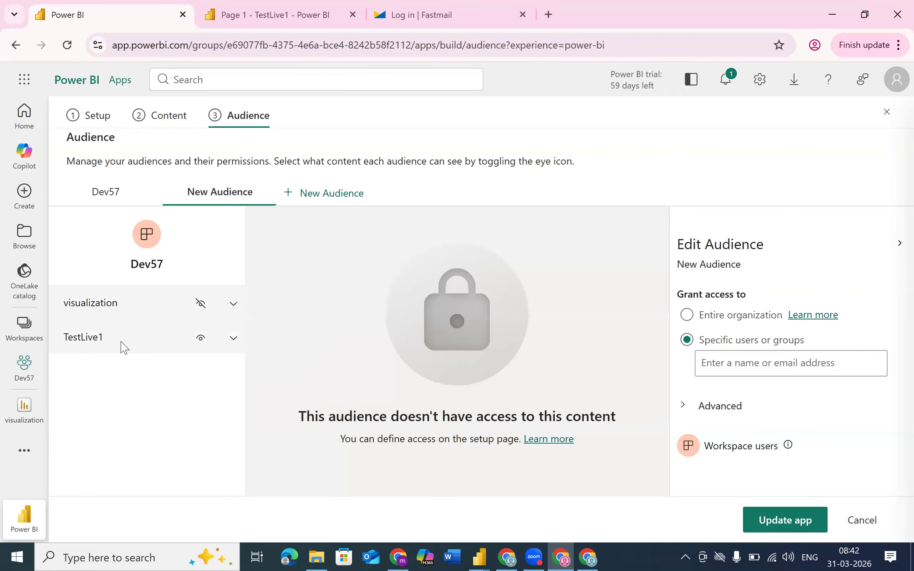
{"action": "left_click", "coordinate": [64, 346]}
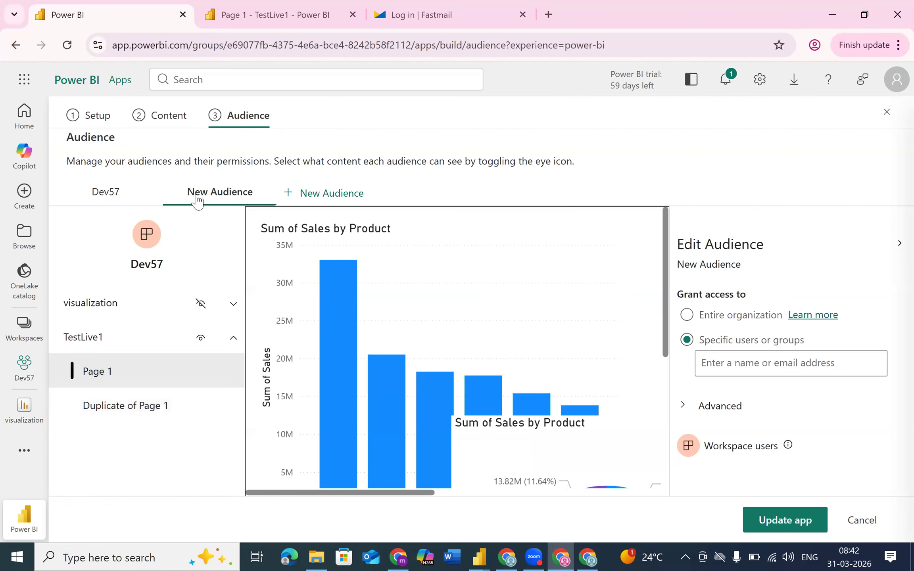
- Review the app's Dev57 audience, setup details and included content, checking which workspace reports can be added without adding any
{"action": "left_click", "coordinate": [126, 203]}
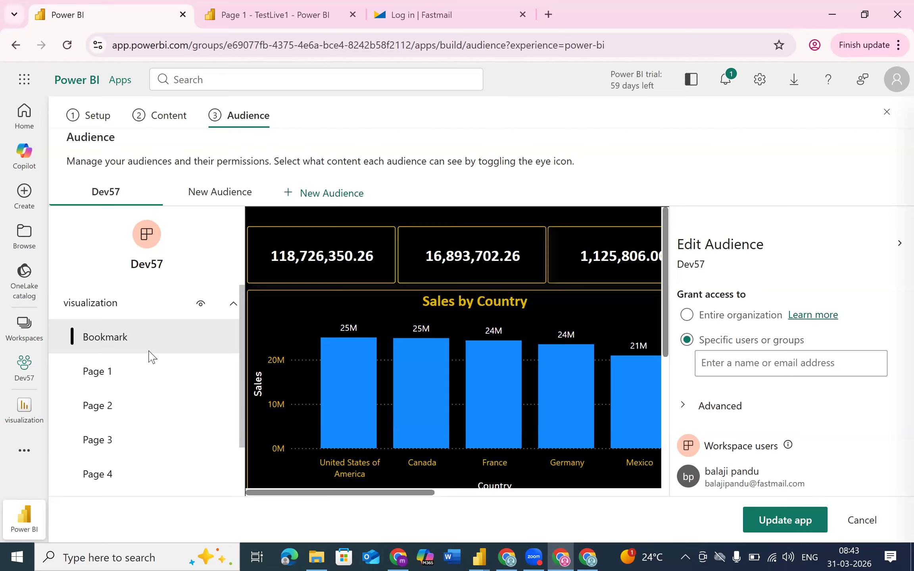
{"action": "left_click", "coordinate": [778, 524]}
{"action": "left_click", "coordinate": [171, 134]}
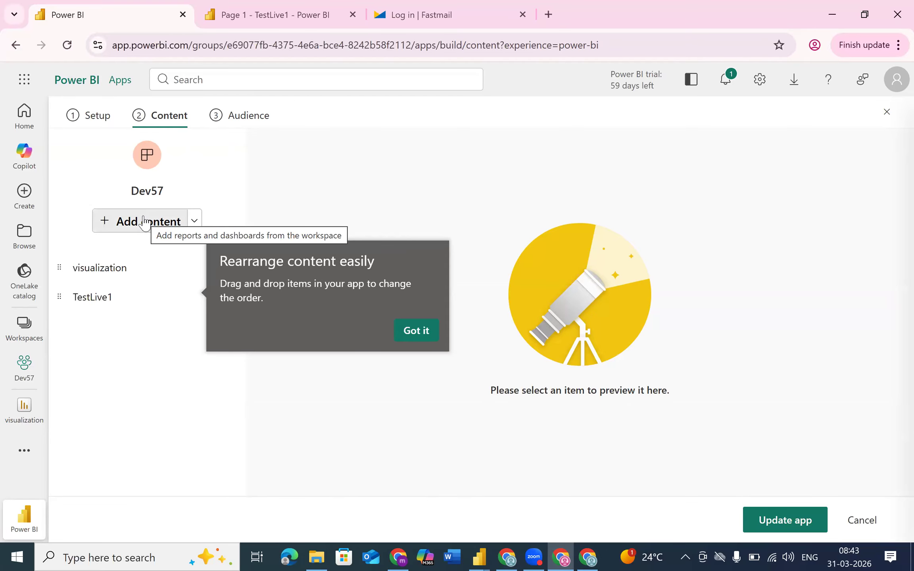
{"action": "left_click", "coordinate": [98, 117]}
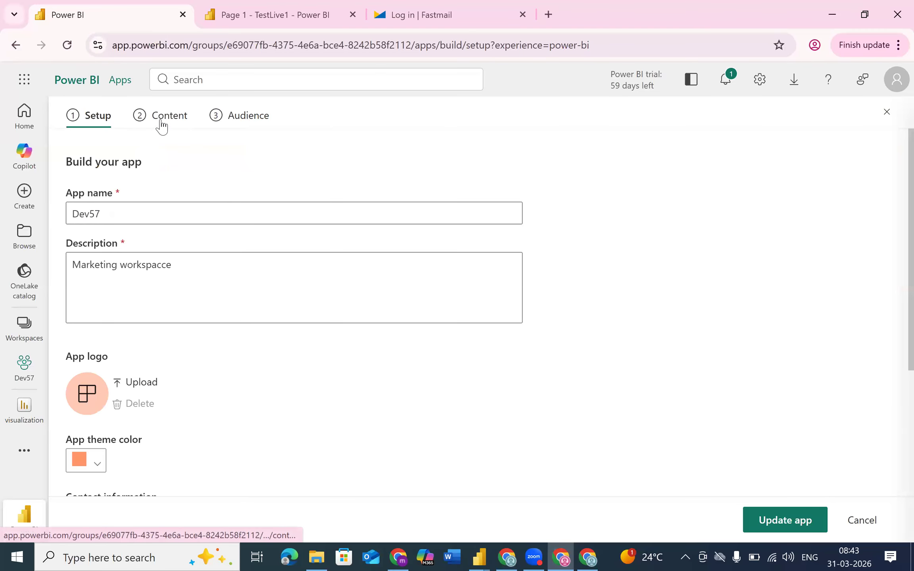
{"action": "left_click", "coordinate": [165, 126]}
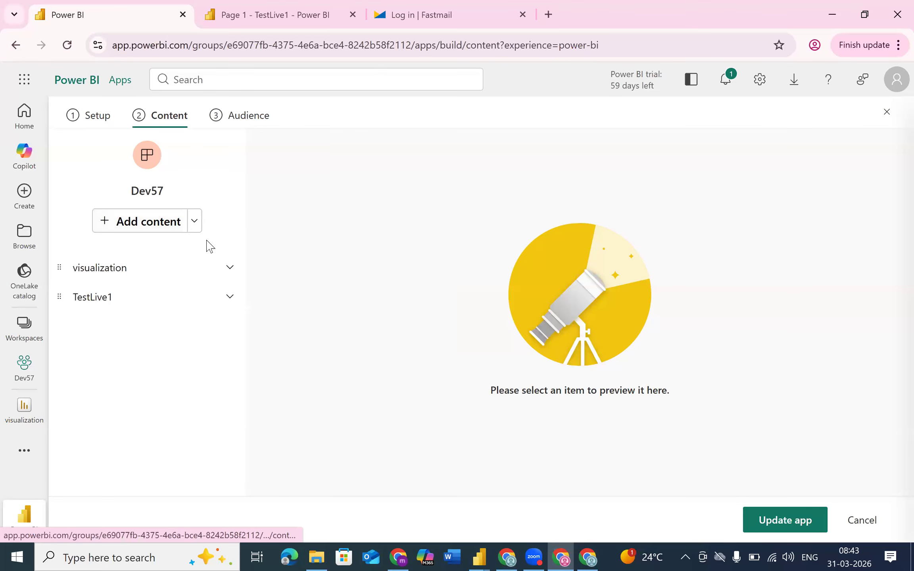
{"action": "left_click", "coordinate": [136, 223]}
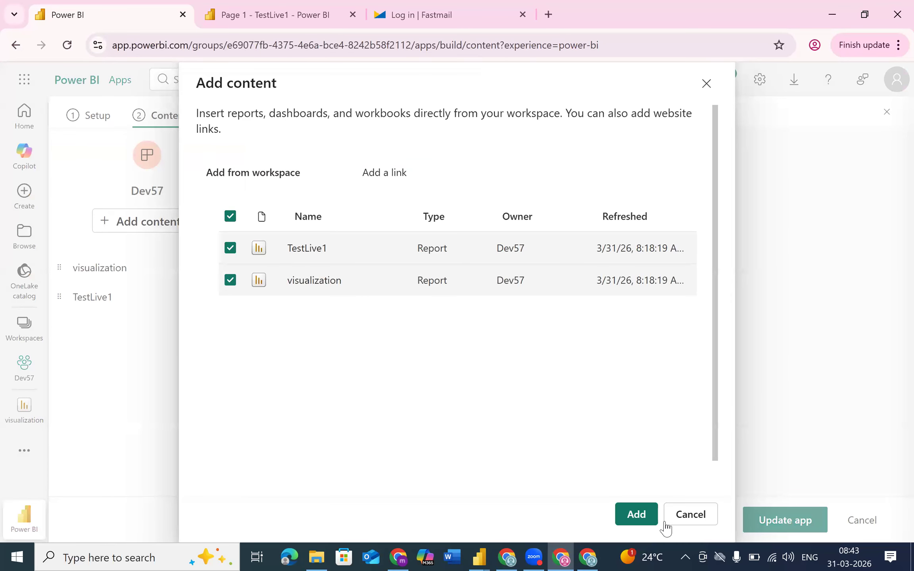
{"action": "left_click", "coordinate": [689, 516]}
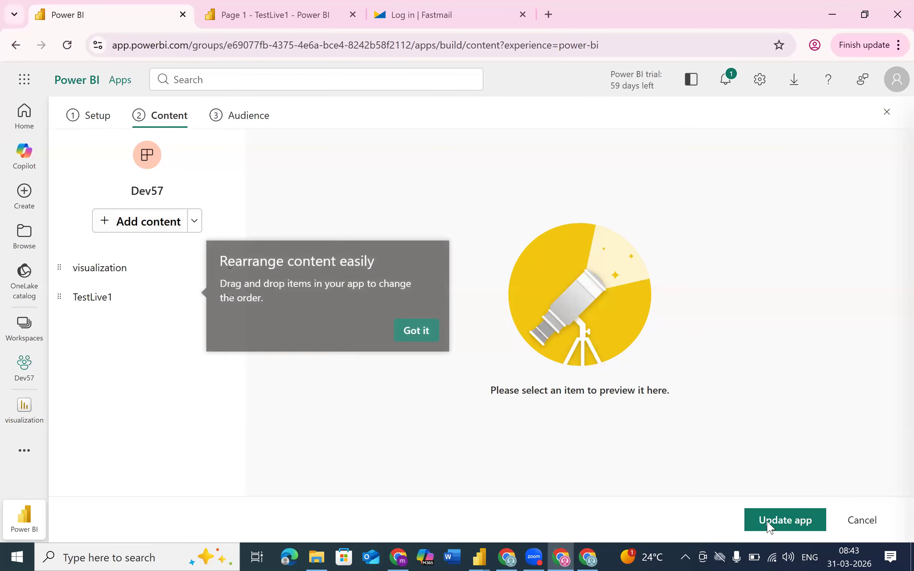
- Publish the update to the Dev57 app, copy its sharing link, and dismiss the published-app dialog and content tip
{"action": "left_click", "coordinate": [768, 528]}
{"action": "left_click", "coordinate": [560, 349]}
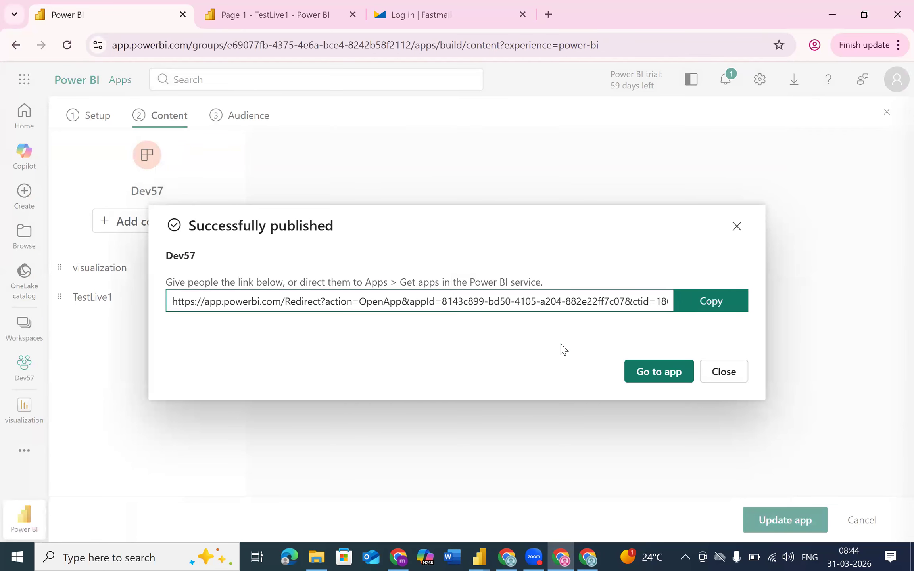
{"action": "left_click", "coordinate": [724, 301]}
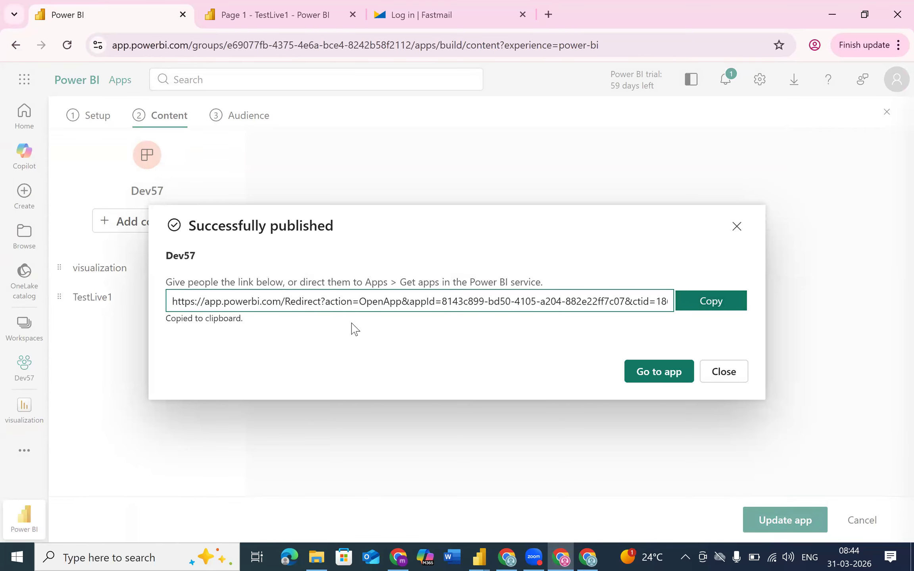
{"action": "left_click", "coordinate": [710, 310]}
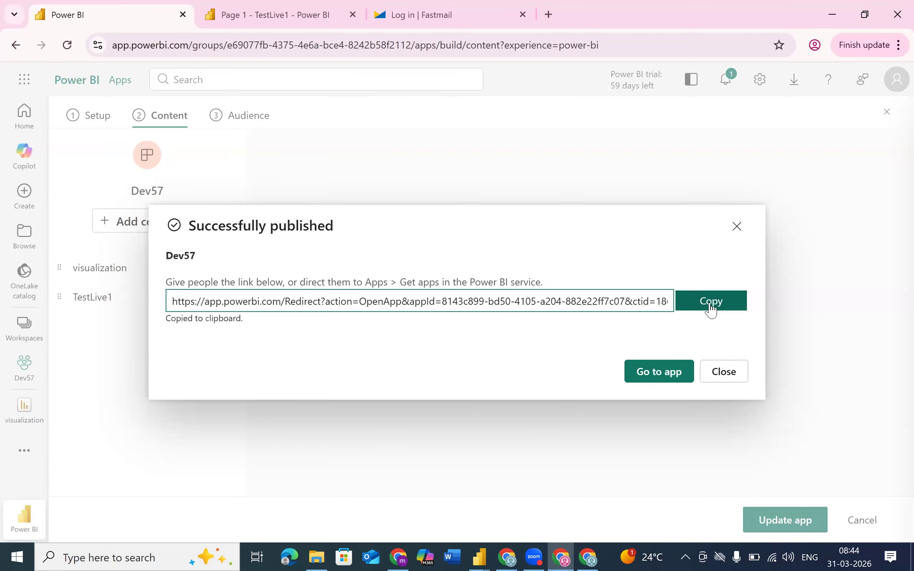
{"action": "left_click", "coordinate": [737, 227]}
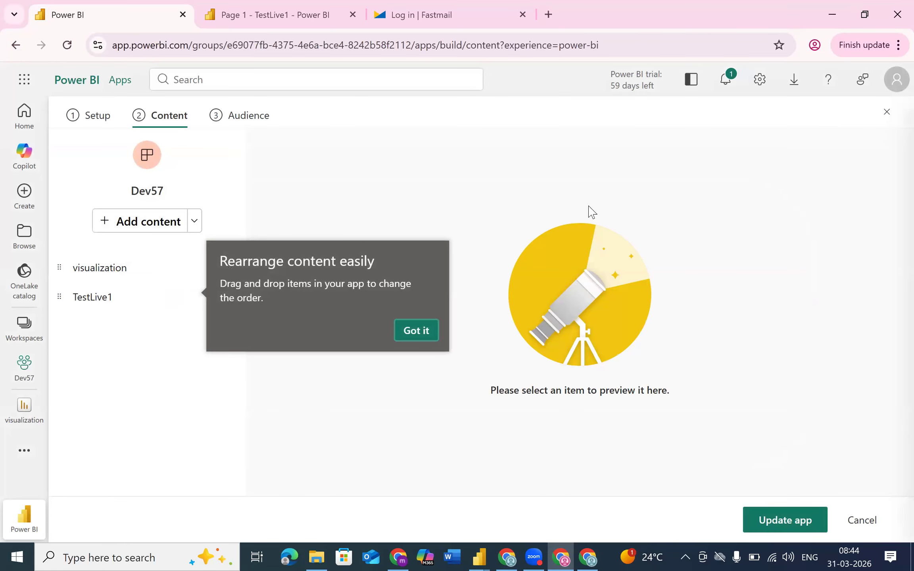
{"action": "left_click", "coordinate": [408, 331]}
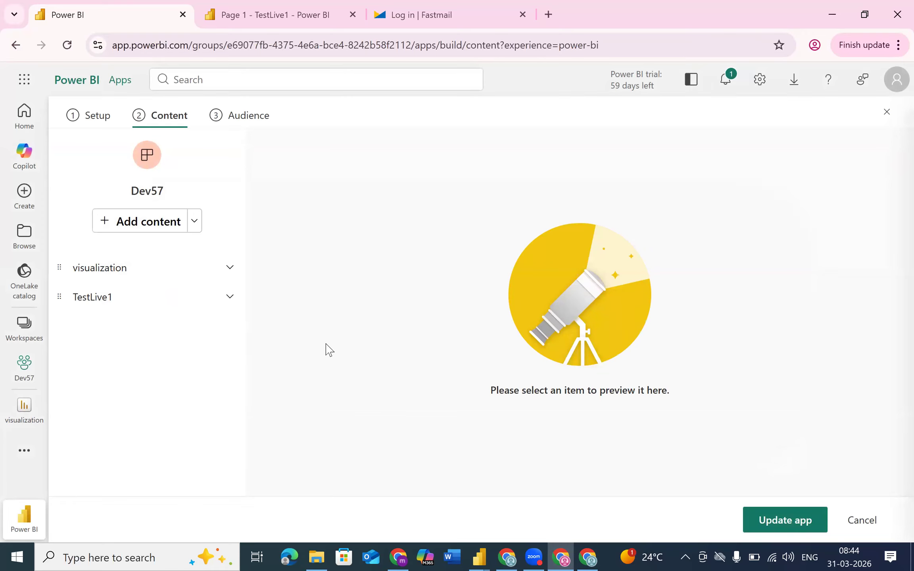
- Return to the Dev57 workspace and open its TestLive1 report
{"action": "left_click", "coordinate": [14, 373]}
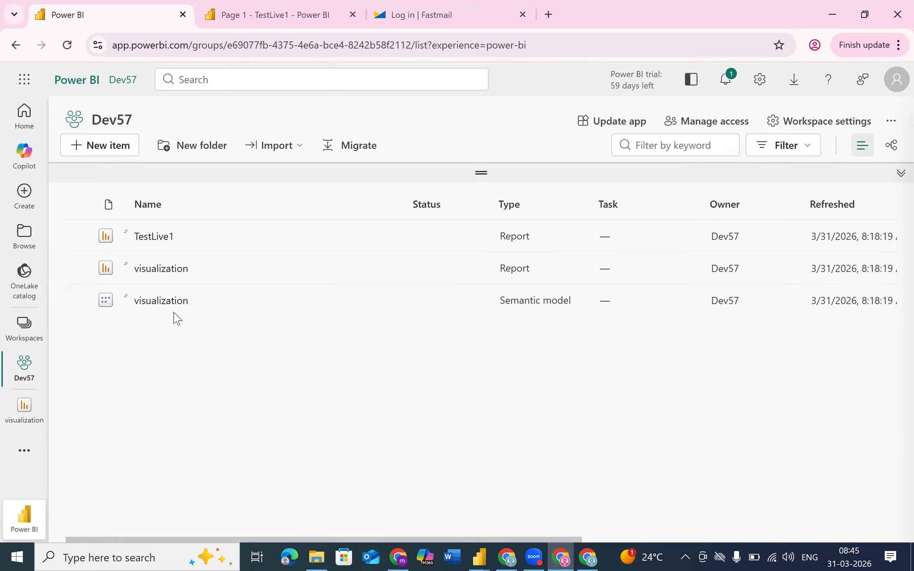
{"action": "left_click", "coordinate": [154, 237]}
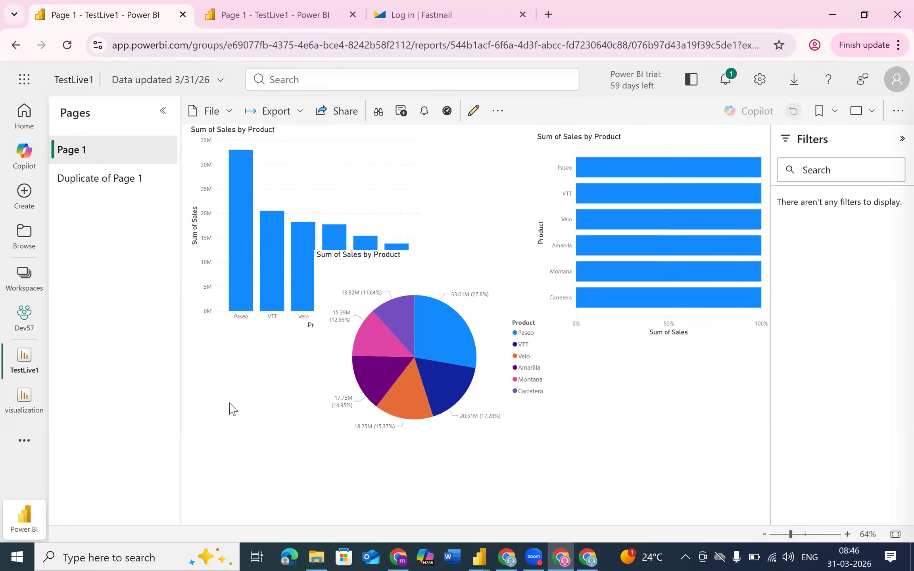
{"action": "left_click", "coordinate": [22, 328]}
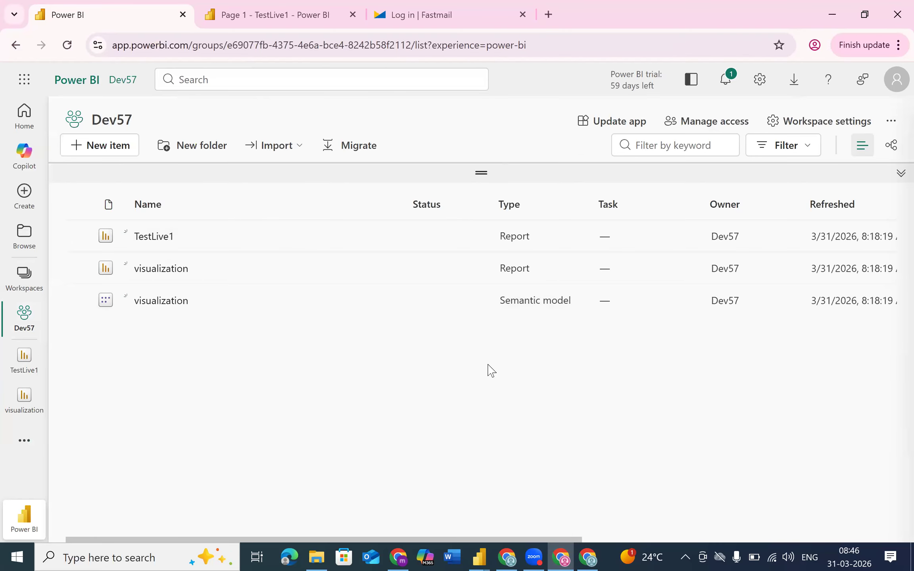
{"action": "left_click", "coordinate": [149, 238]}
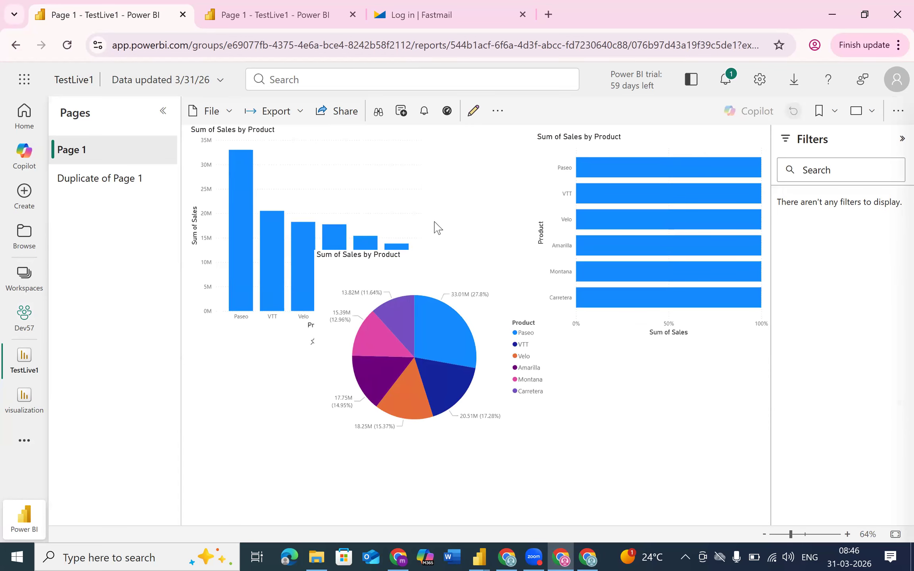
- Pin Page 1's Sum of Sales by Product column chart to a new dashboard named TestDashboard and dismiss the notification
{"action": "left_click", "coordinate": [368, 173]}
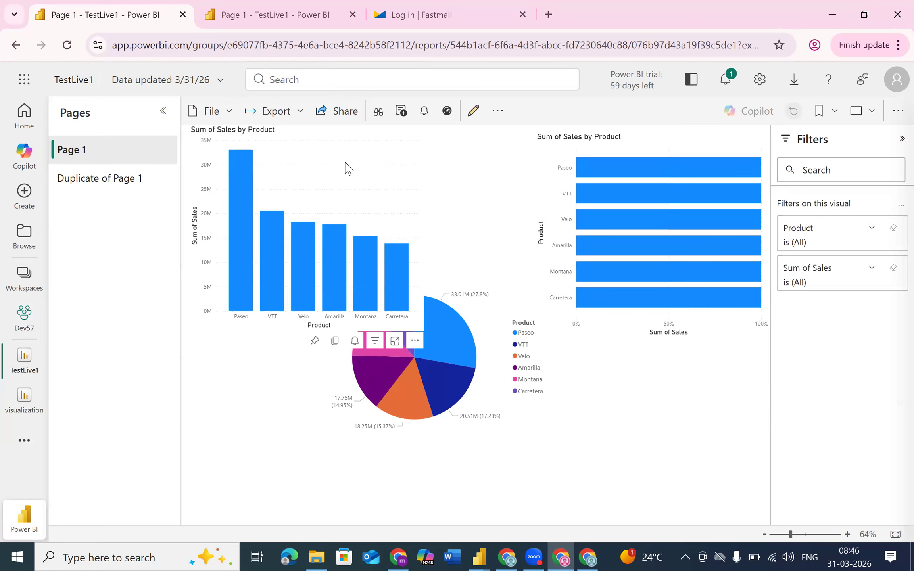
{"action": "left_click", "coordinate": [315, 341]}
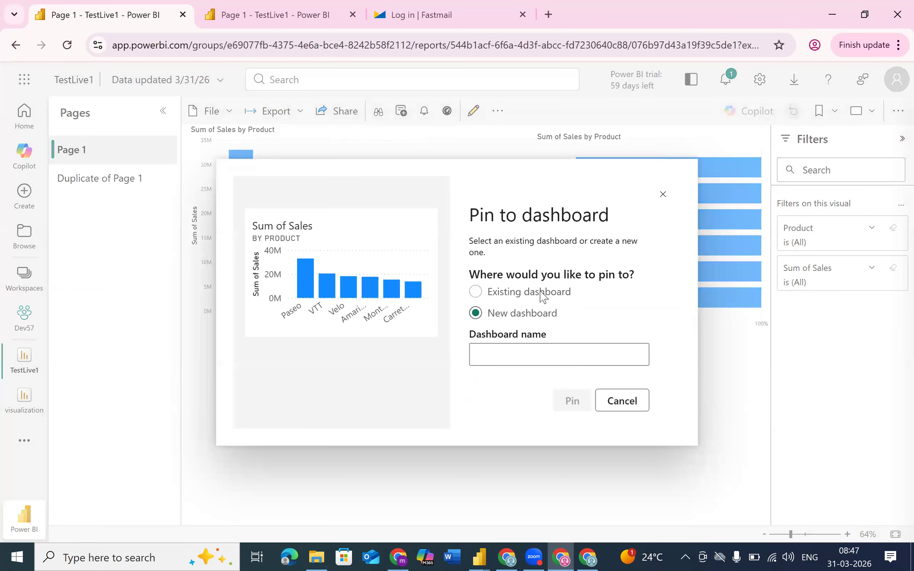
{"action": "left_click", "coordinate": [503, 354]}
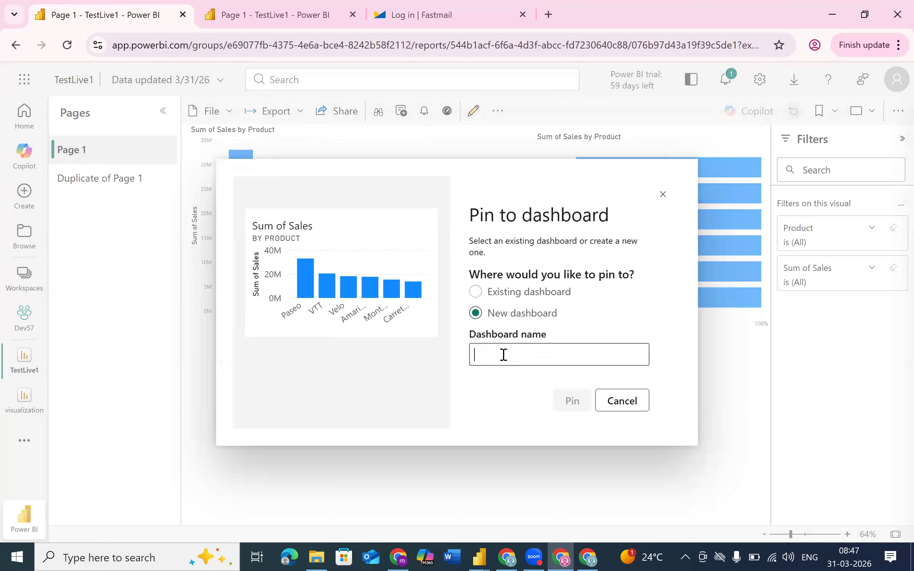
{"action": "type", "text": "Test"}
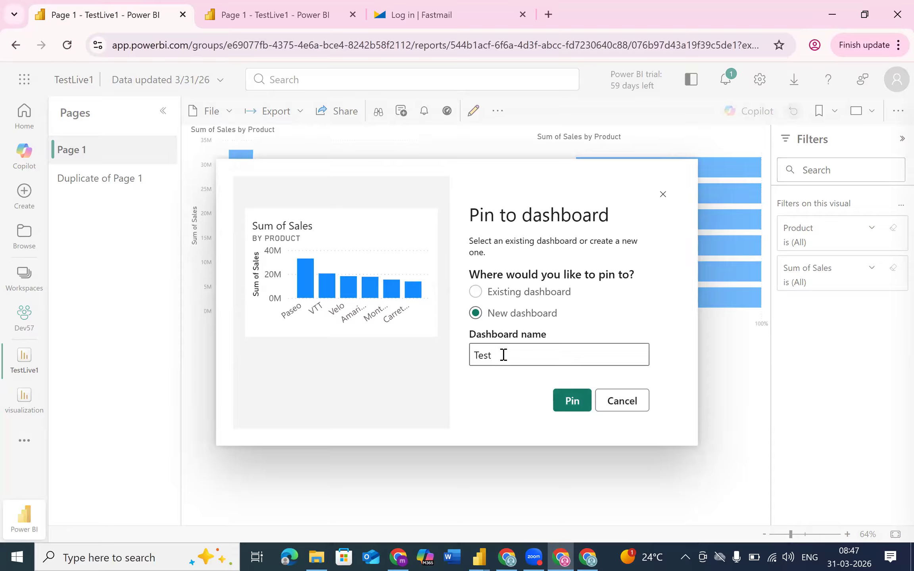
{"action": "type", "text": "Dashboard"}
{"action": "left_click", "coordinate": [576, 408]}
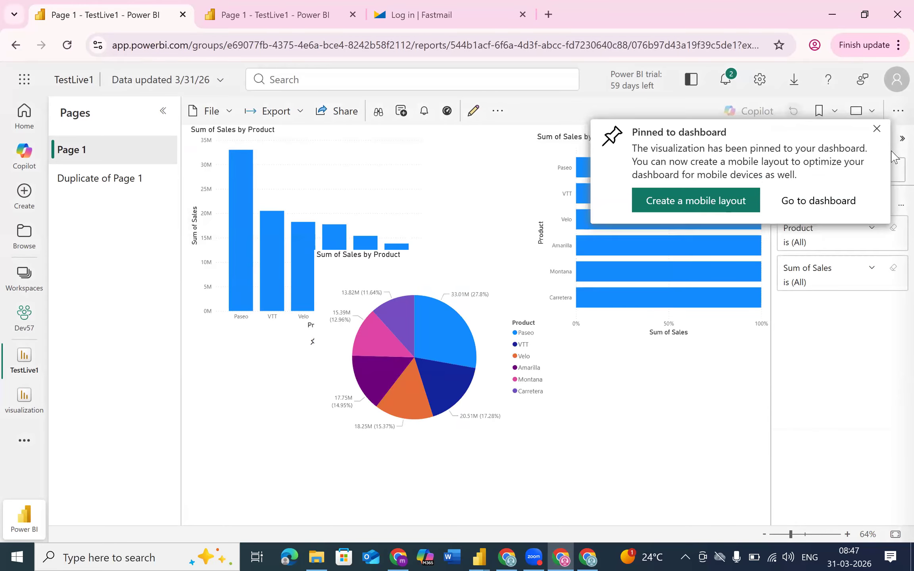
{"action": "left_click", "coordinate": [876, 130]}
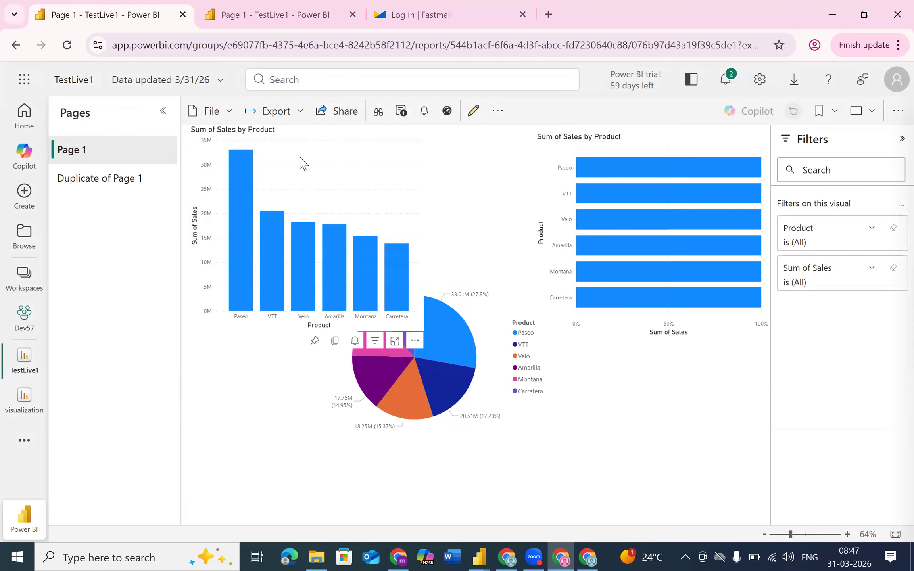
- Pin the Sum of Sales by Product pie chart from the Duplicate of Page 1 to the existing TestDashboard
{"action": "left_click", "coordinate": [99, 185]}
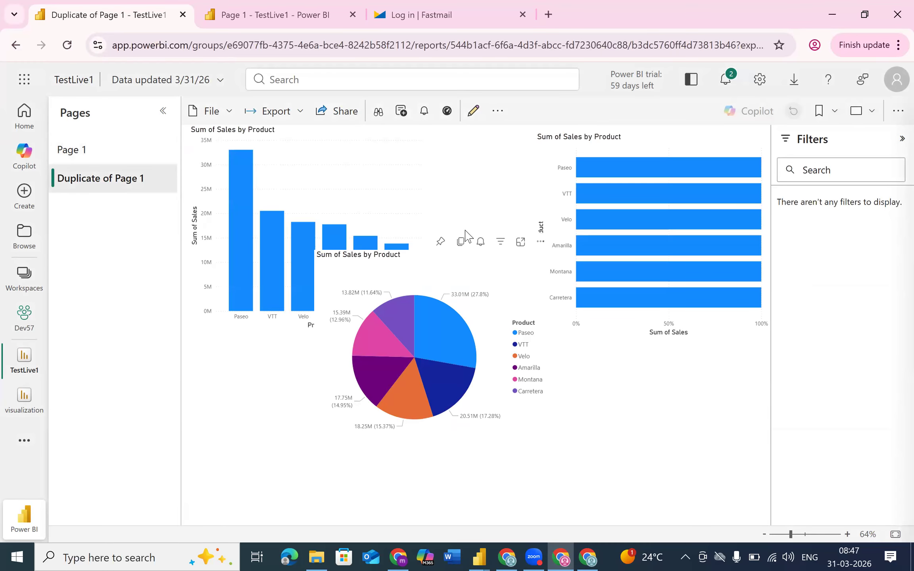
{"action": "left_click", "coordinate": [440, 242]}
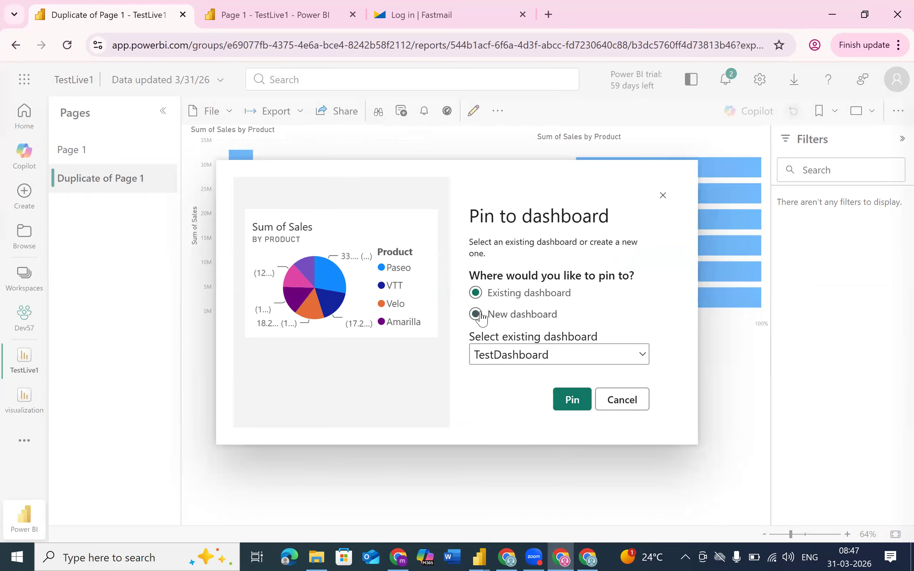
{"action": "left_click", "coordinate": [505, 357]}
{"action": "left_click", "coordinate": [505, 381]}
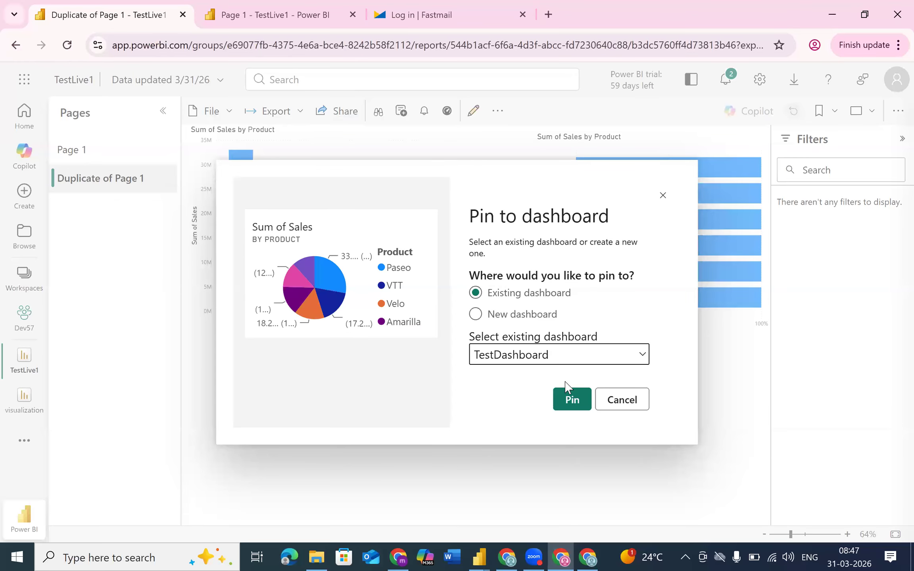
{"action": "left_click", "coordinate": [576, 404]}
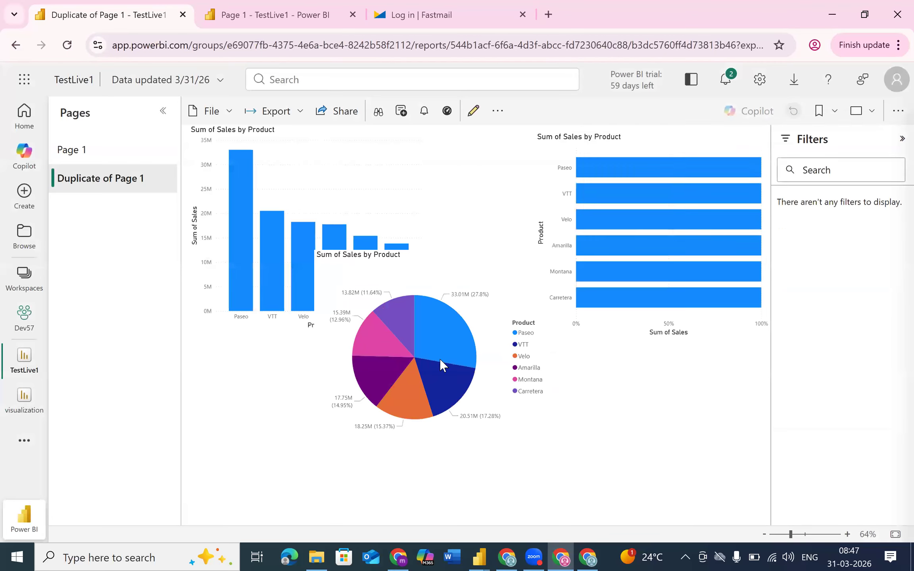
- Pin the Sales card, Units Sold card and Sales by Country donut chart from the visualization report's Bookmark page to TestDashboard
{"action": "left_click", "coordinate": [24, 396]}
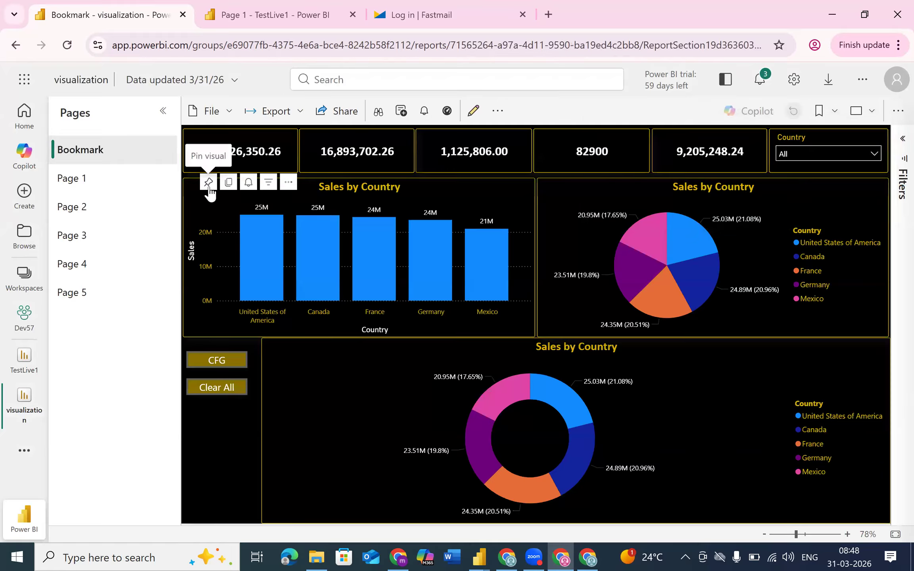
{"action": "left_click", "coordinate": [208, 183]}
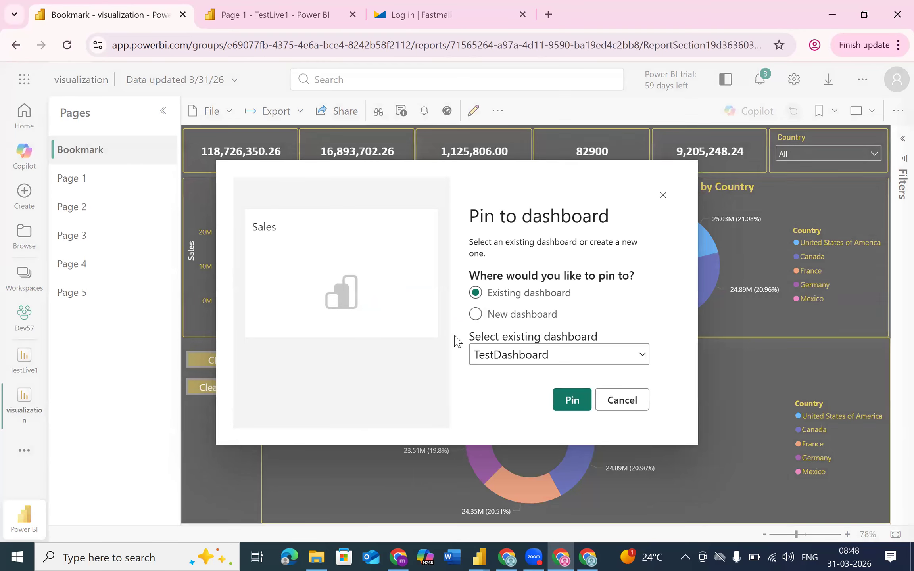
{"action": "left_click", "coordinate": [571, 398]}
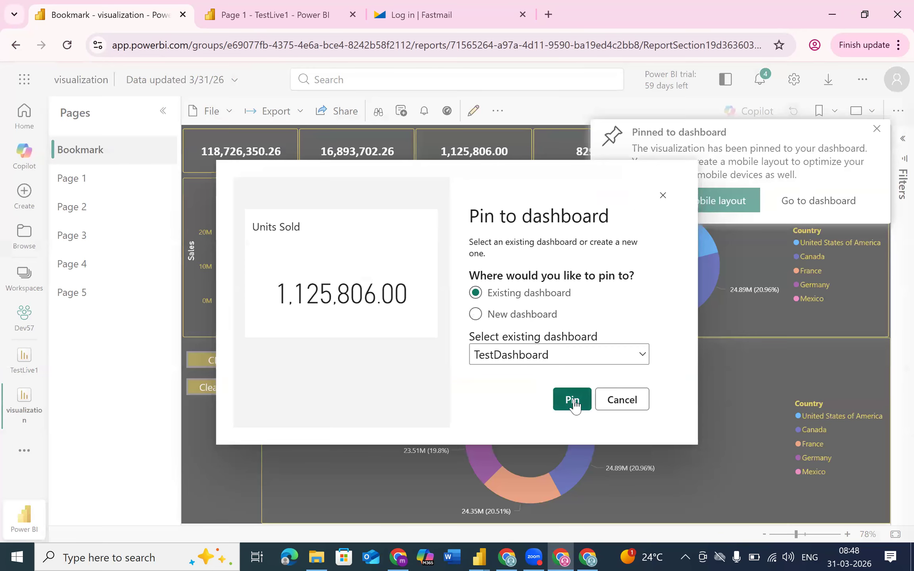
{"action": "left_click", "coordinate": [573, 399]}
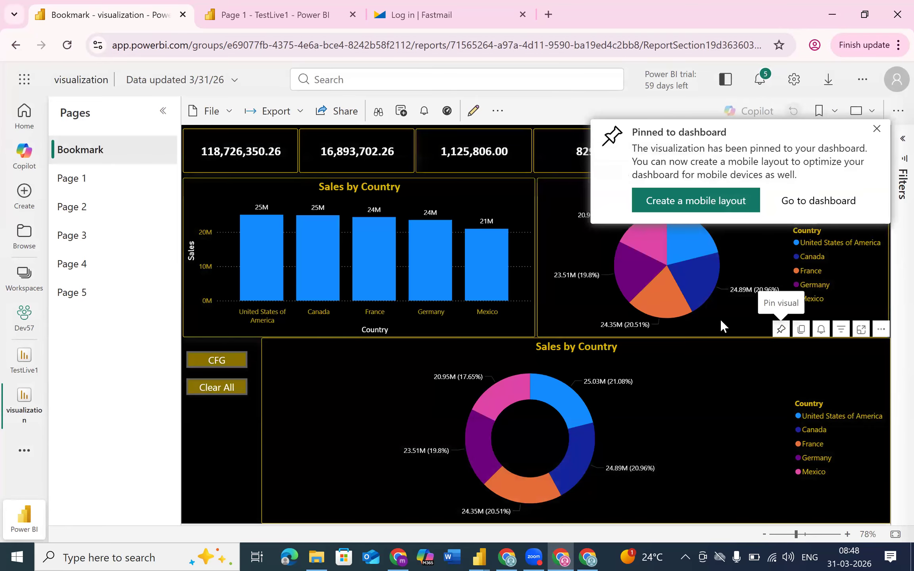
{"action": "left_click", "coordinate": [778, 323]}
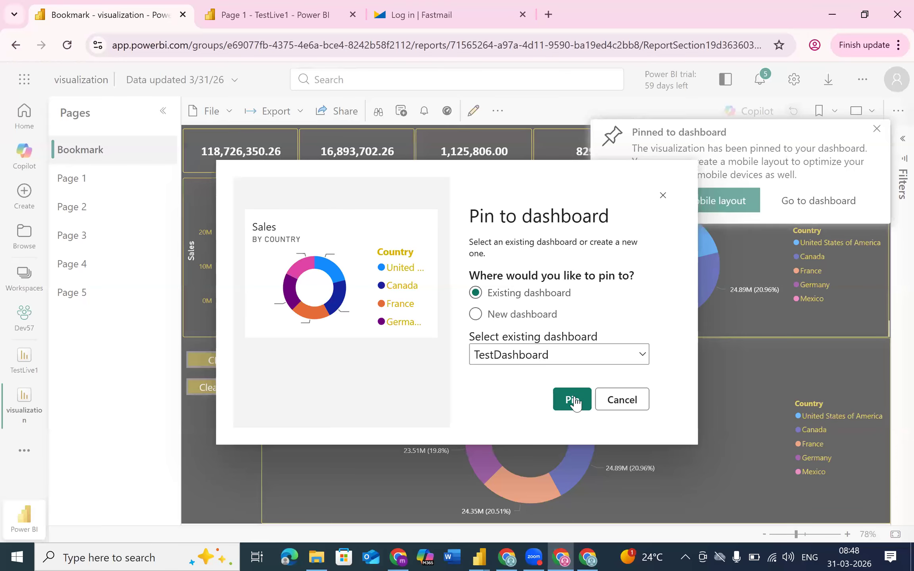
{"action": "left_click", "coordinate": [573, 398]}
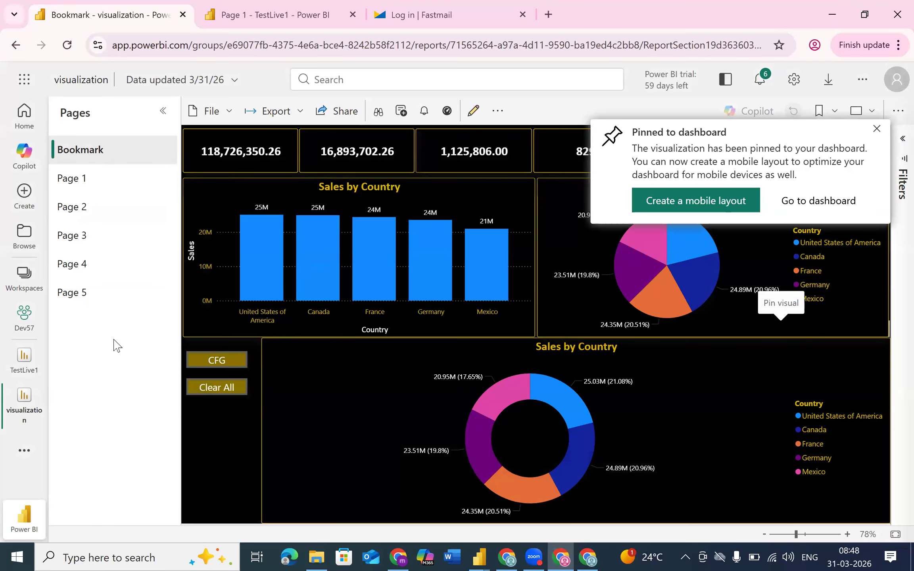
- View the visualization report's Page 3, then open TestDashboard from the Dev57 workspace in a new browser tab
{"action": "left_click", "coordinate": [69, 248]}
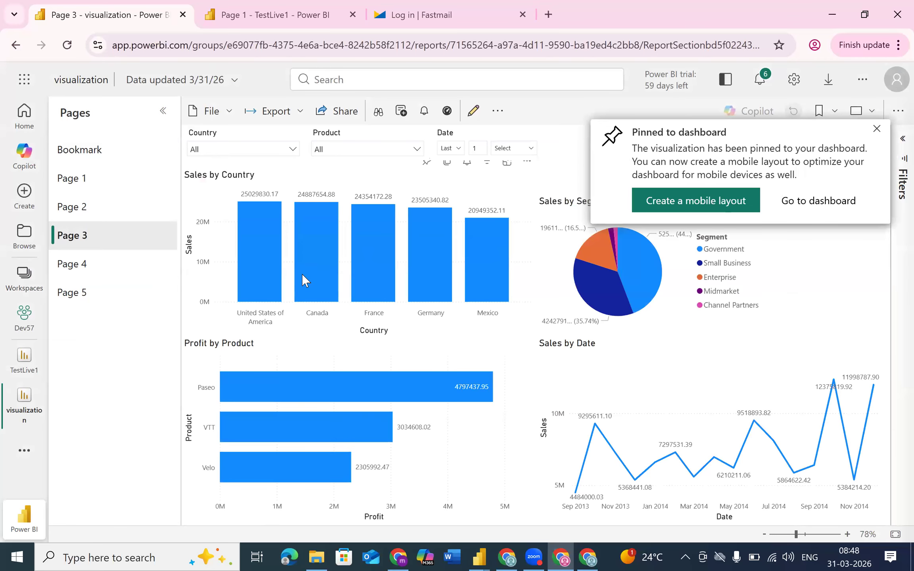
{"action": "mouse_move", "coordinate": [302, 273]}
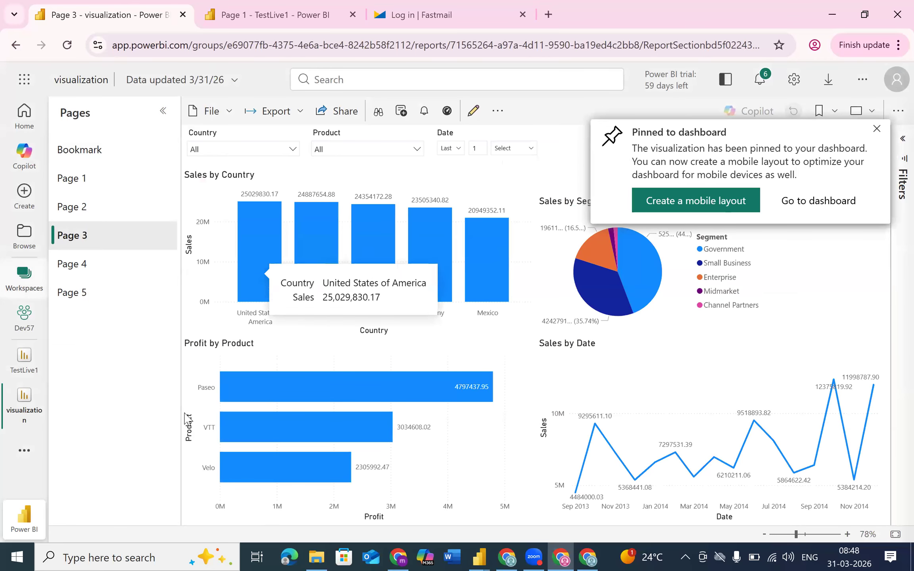
{"action": "left_click", "coordinate": [35, 327]}
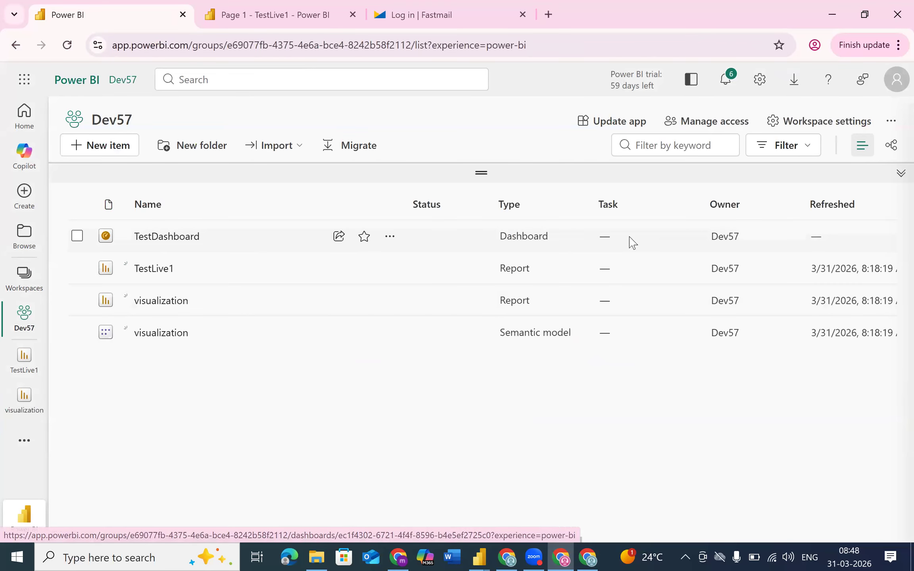
{"action": "left_click", "coordinate": [192, 238], "text": "ctrl"}
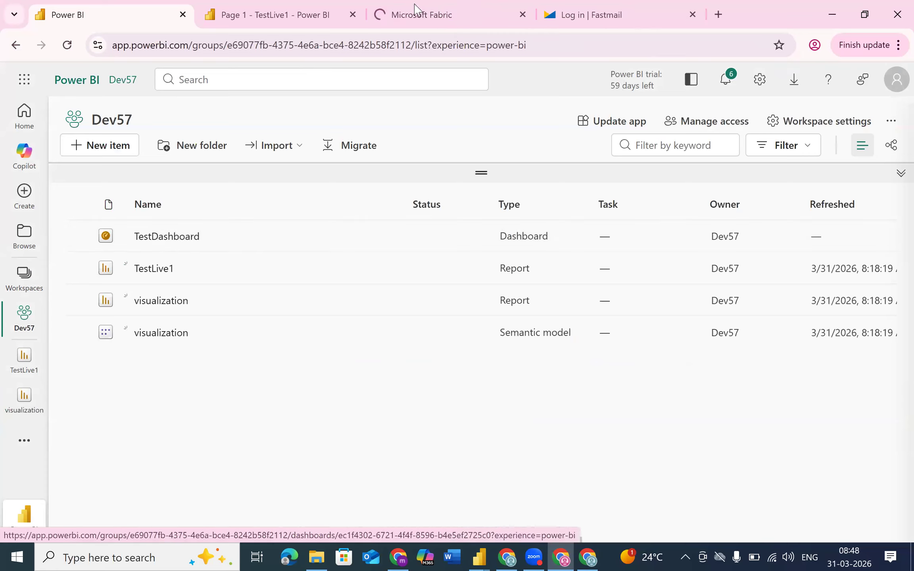
{"action": "left_click", "coordinate": [416, 15]}
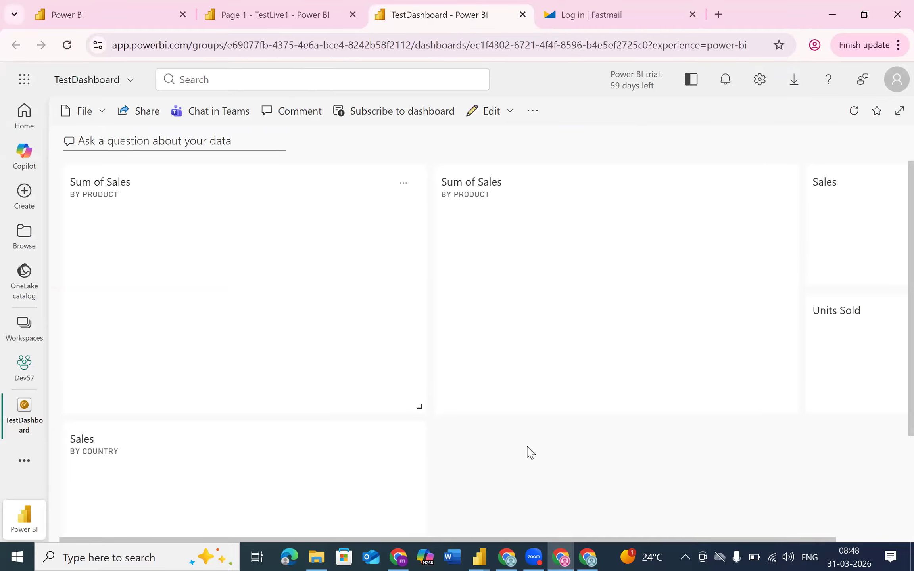
- Examine all pinned tiles on TestDashboard, including the product charts, the Sales and Units Sold cards, and the country donut
{"action": "scroll", "coordinate": [566, 455], "scroll_direction": "down", "scroll_amount": 3}
{"action": "scroll", "coordinate": [566, 455], "scroll_direction": "down", "scroll_amount": 1}
{"action": "scroll", "coordinate": [566, 454], "scroll_direction": "up", "scroll_amount": 3}
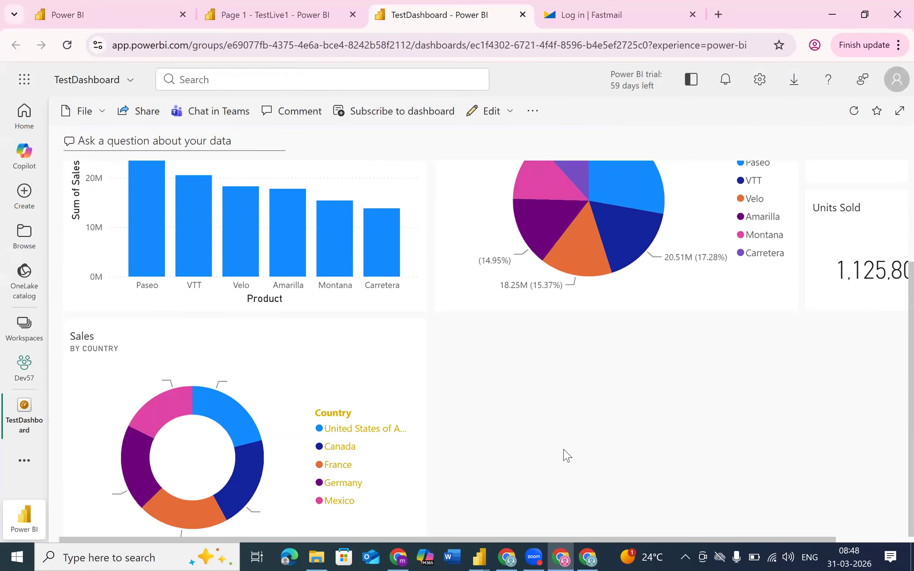
{"action": "scroll", "coordinate": [566, 455], "scroll_direction": "down", "scroll_amount": 1}
{"action": "scroll", "coordinate": [566, 455], "scroll_direction": "right", "scroll_amount": 2}
{"action": "scroll", "coordinate": [566, 454], "scroll_direction": "down", "scroll_amount": 1}
{"action": "scroll", "coordinate": [566, 455], "scroll_direction": "up", "scroll_amount": 2}
{"action": "scroll", "coordinate": [566, 455], "scroll_direction": "left", "scroll_amount": 2}
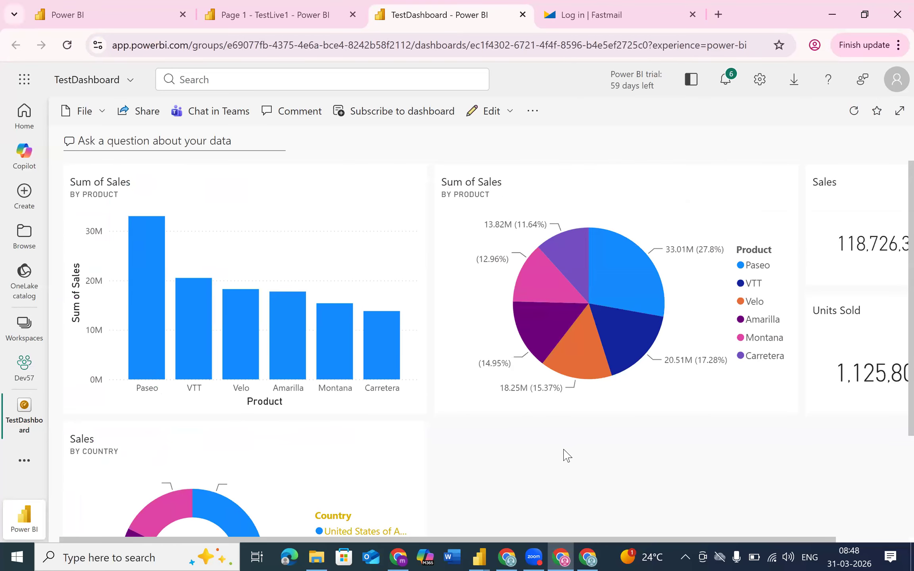
{"action": "scroll", "coordinate": [566, 455], "scroll_direction": "down", "scroll_amount": 4}
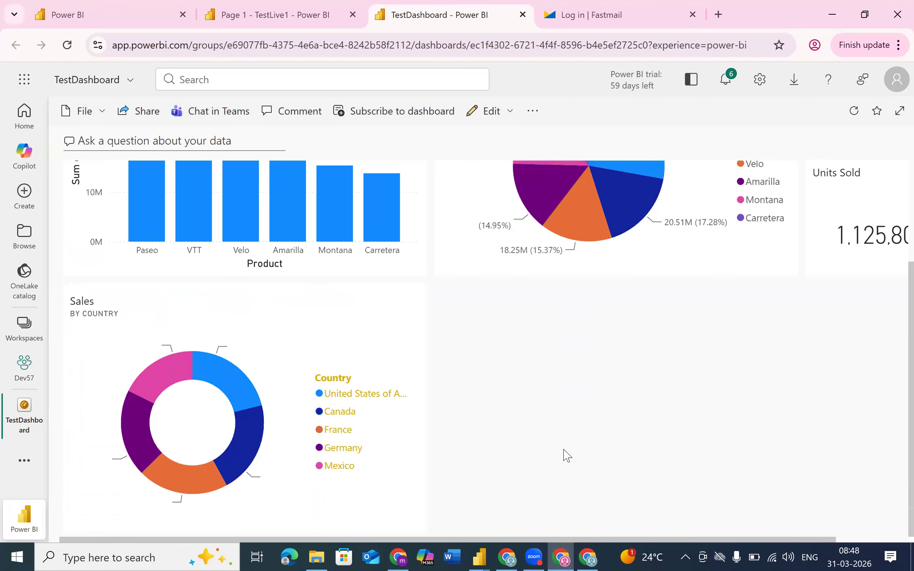
{"action": "scroll", "coordinate": [566, 455], "scroll_direction": "up", "scroll_amount": 4}
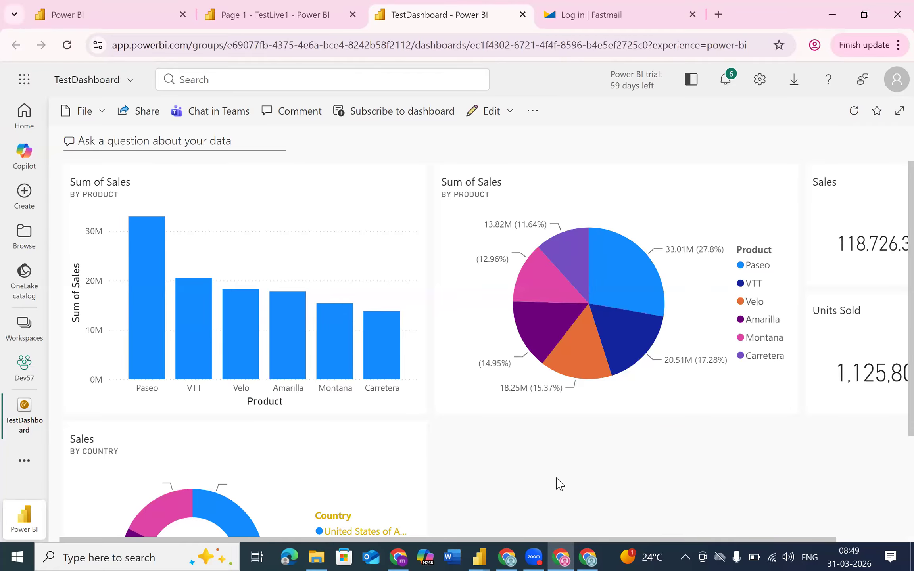
{"action": "scroll", "coordinate": [557, 484], "scroll_direction": "down", "scroll_amount": 3}
{"action": "scroll", "coordinate": [560, 483], "scroll_direction": "up", "scroll_amount": 3}
{"action": "scroll", "coordinate": [558, 483], "scroll_direction": "down", "scroll_amount": 2}
{"action": "scroll", "coordinate": [556, 484], "scroll_direction": "up", "scroll_amount": 2}
- Open the source report page behind the Sum of Sales by Product pie tile, and return to TestDashboard to view its tiles
{"action": "left_click", "coordinate": [567, 210]}
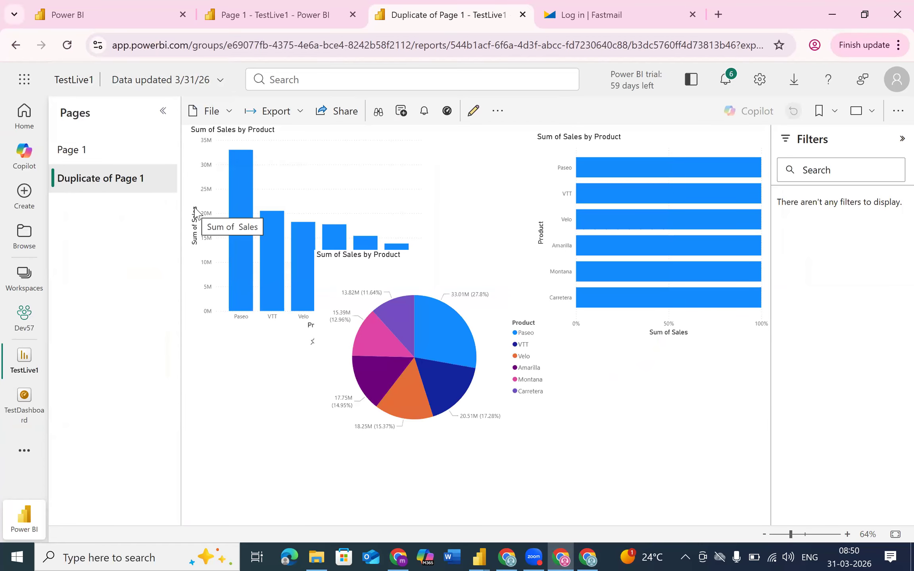
{"action": "left_click", "coordinate": [12, 401]}
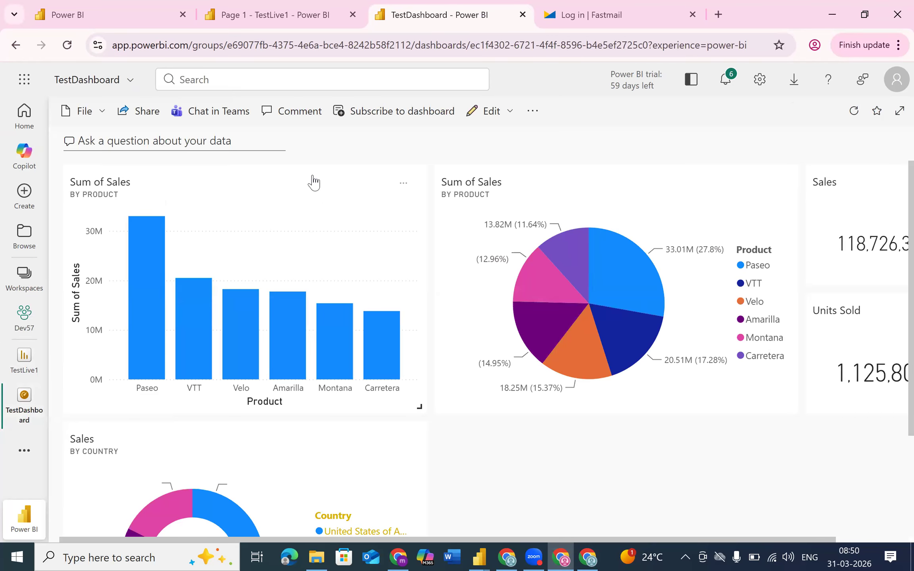
{"action": "scroll", "coordinate": [468, 359], "scroll_direction": "right", "scroll_amount": 3}
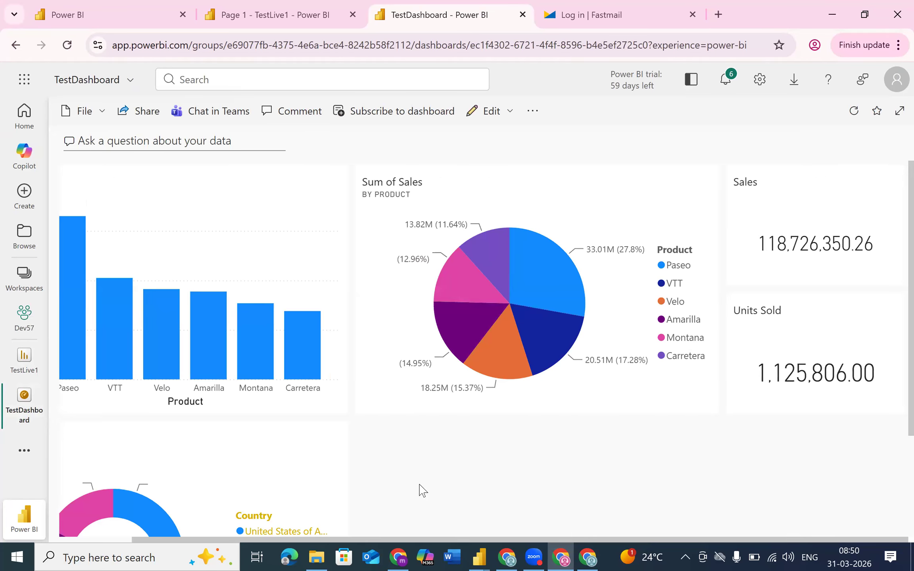
{"action": "scroll", "coordinate": [422, 490], "scroll_direction": "left", "scroll_amount": 1}
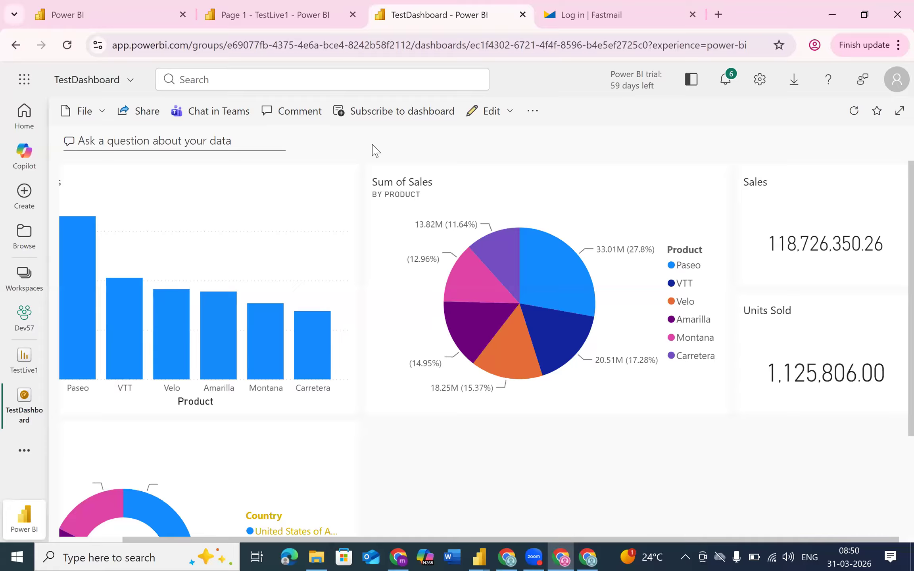
- Open the visualization report from the Dev57 workspace and create a new email subscription for its Bookmark page
{"action": "left_click", "coordinate": [12, 322]}
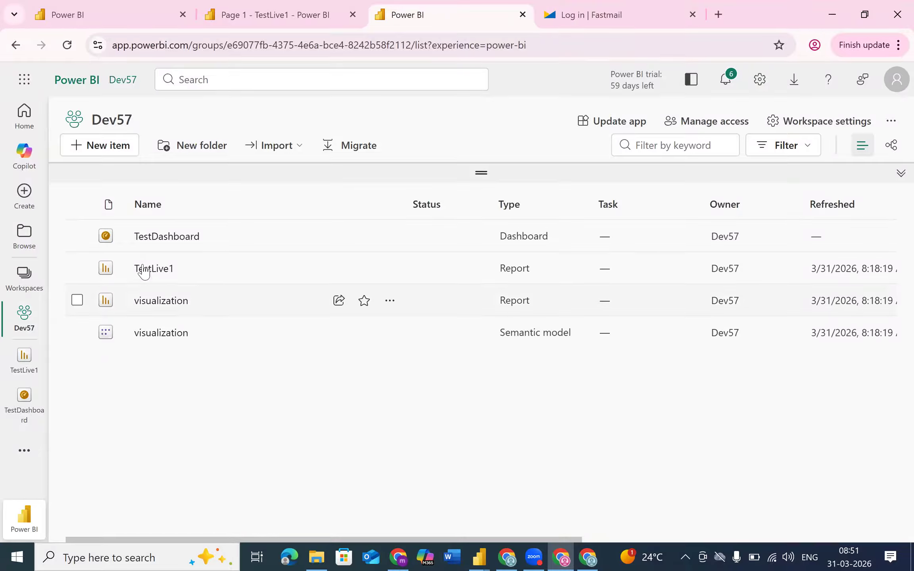
{"action": "left_click", "coordinate": [160, 302]}
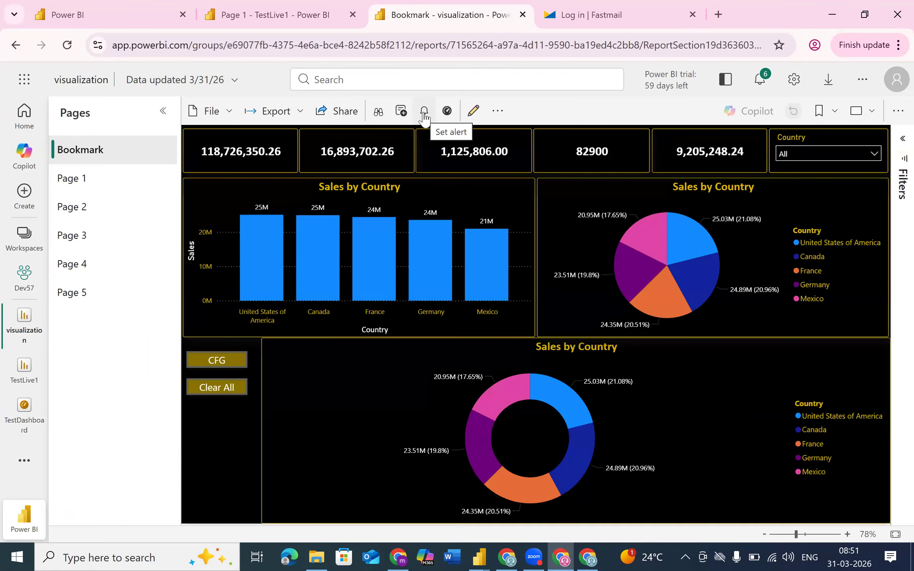
{"action": "left_click", "coordinate": [400, 112]}
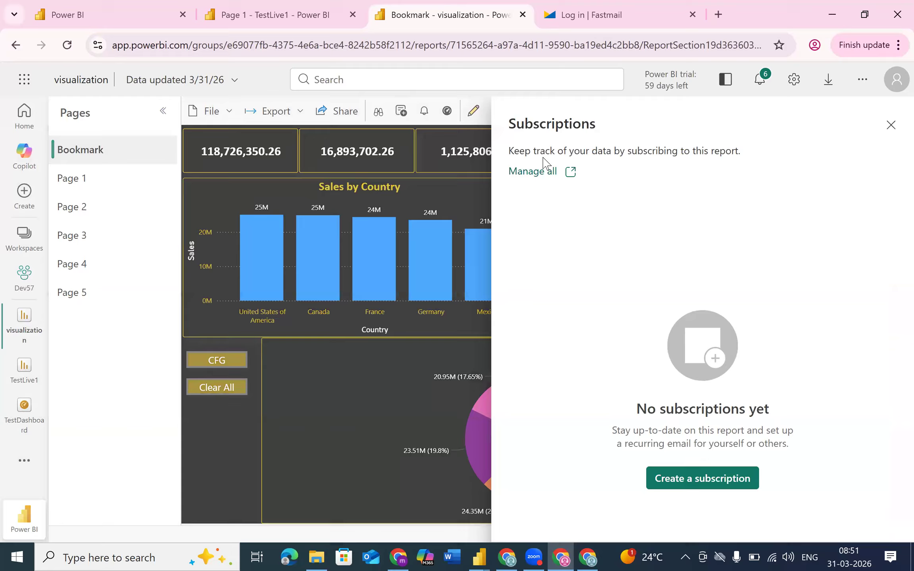
{"action": "left_click", "coordinate": [694, 478]}
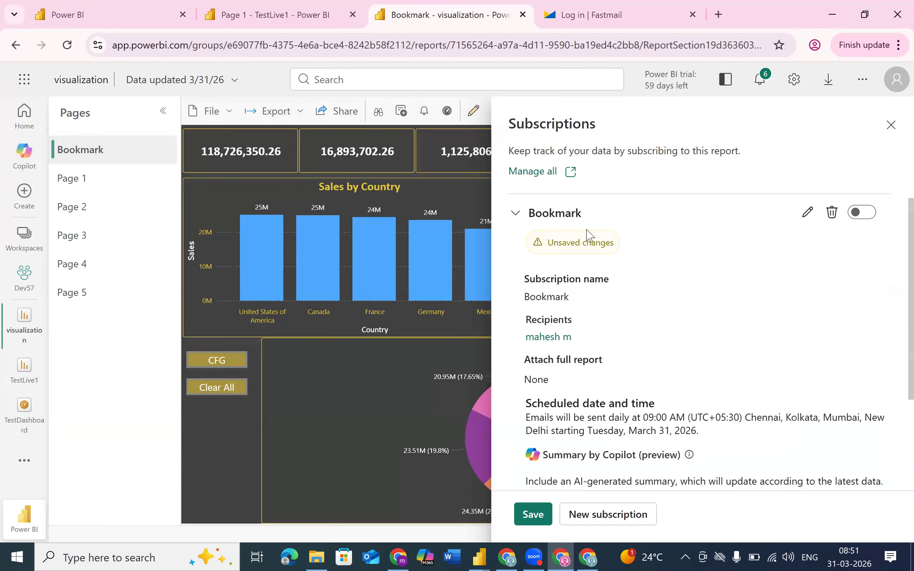
- Review the new subscription's recipient and schedule settings, and clear its subscription name
{"action": "scroll", "coordinate": [615, 398], "scroll_direction": "down", "scroll_amount": 2}
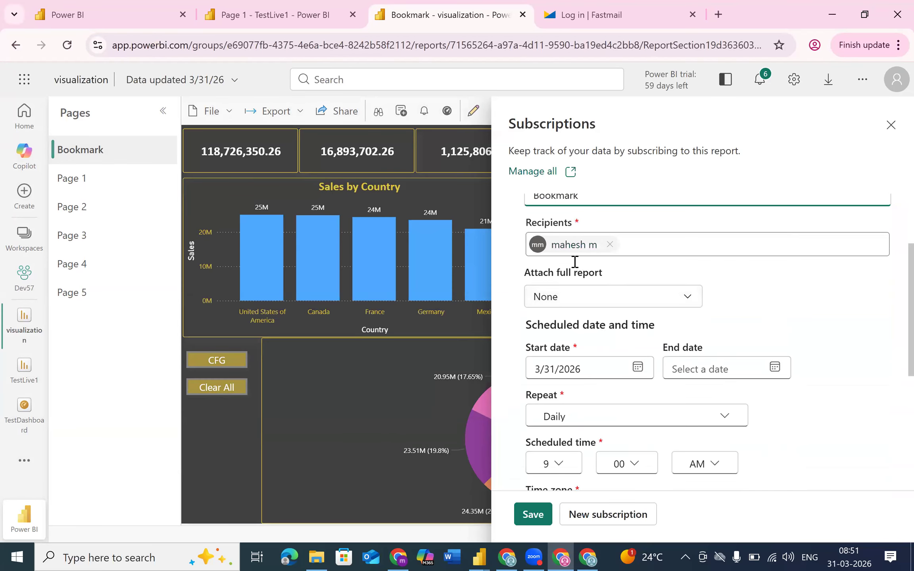
{"action": "scroll", "coordinate": [575, 266], "scroll_direction": "up", "scroll_amount": 2}
{"action": "left_click_drag", "start_coordinate": [590, 291], "coordinate": [480, 272]}
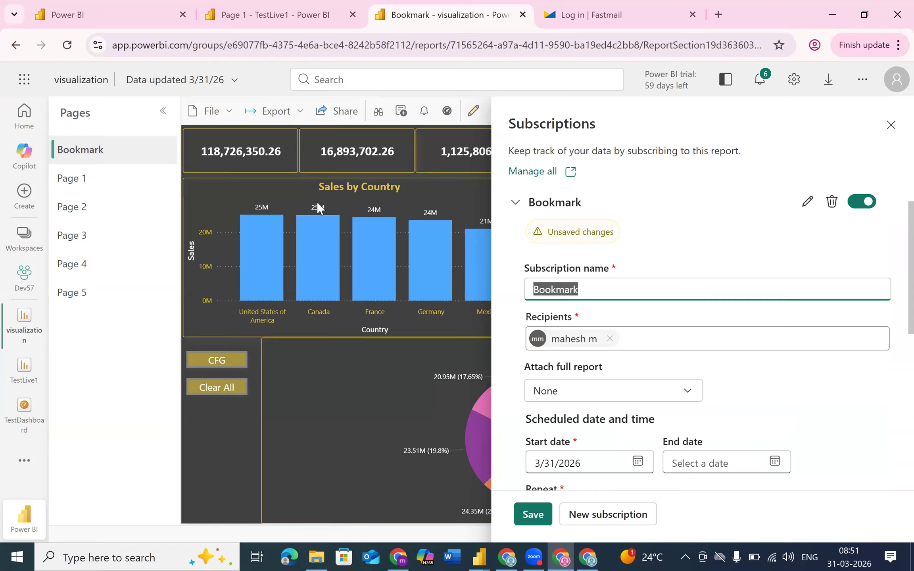
{"action": "type", "text": "Vis"}
{"action": "key", "text": "BackSpace"}
{"action": "key", "text": "BackSpace"}
{"action": "key", "text": "BackSpace"}
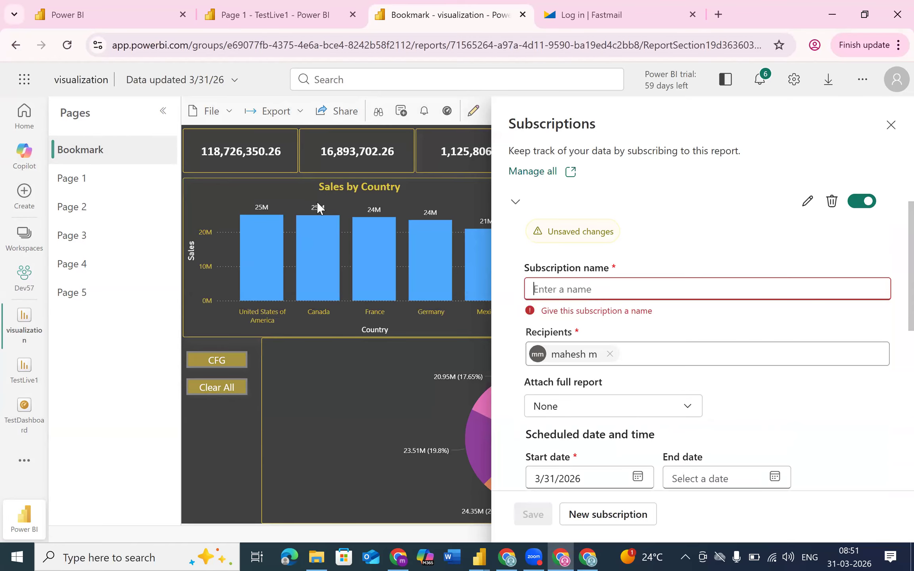
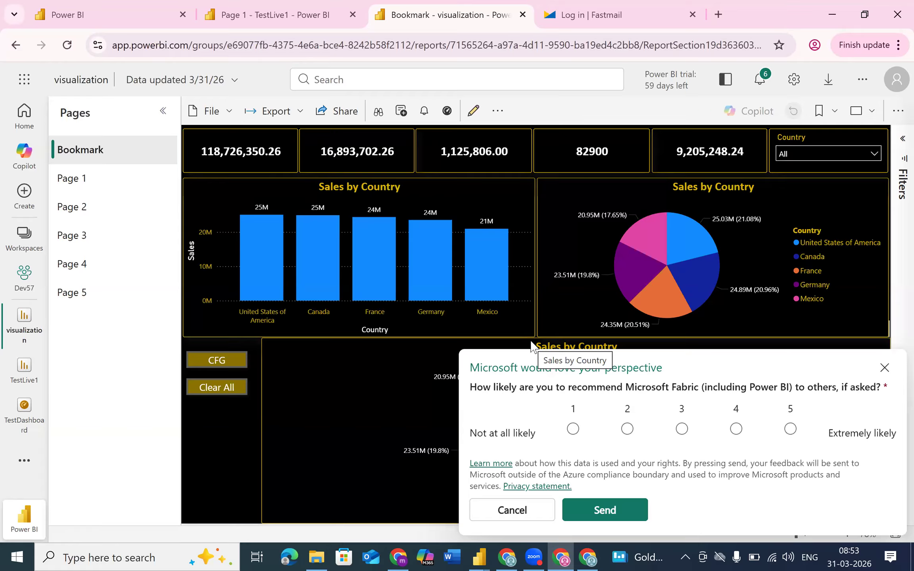
- Dismiss the Microsoft feedback survey, and view the Service report's Summary page in Power BI Desktop before returning to the browser
{"action": "left_click", "coordinate": [884, 368]}
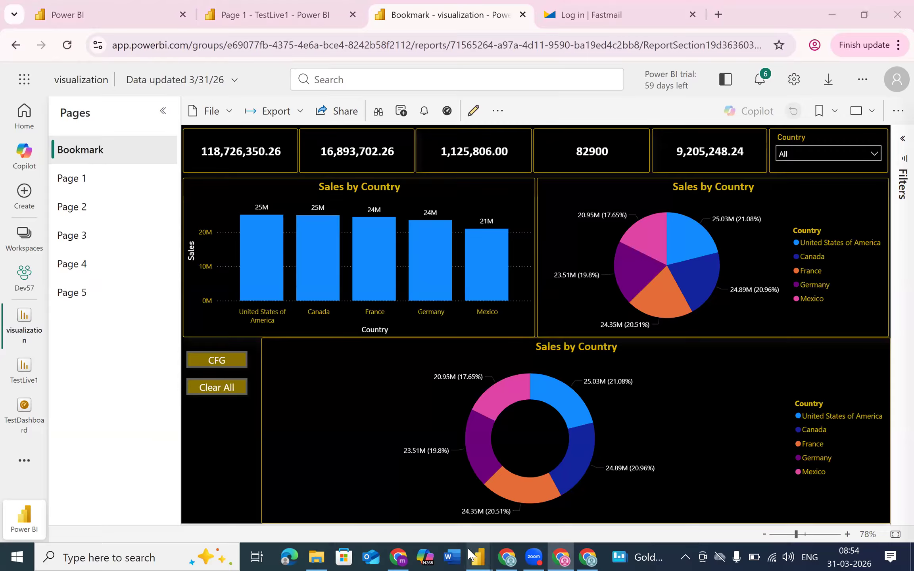
{"action": "mouse_move", "coordinate": [479, 557]}
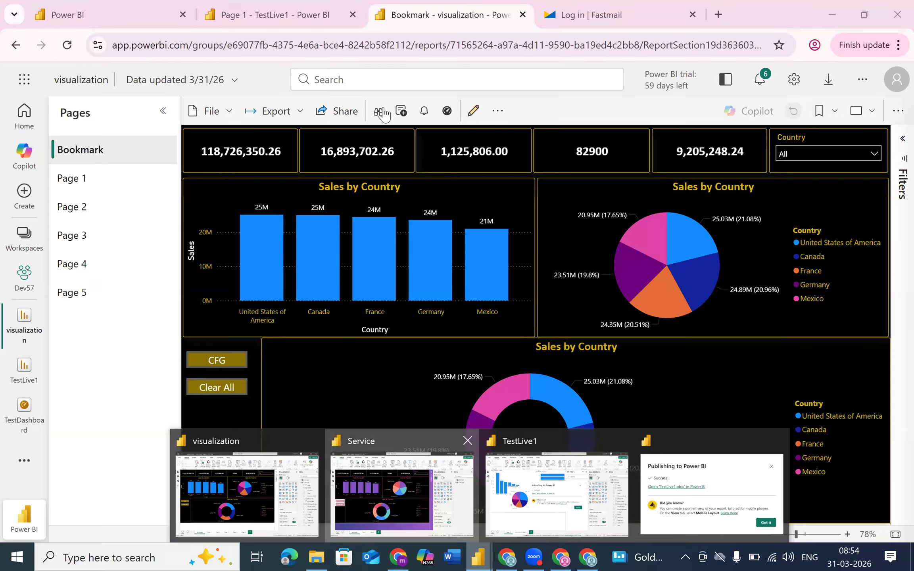
{"action": "left_click", "coordinate": [412, 502]}
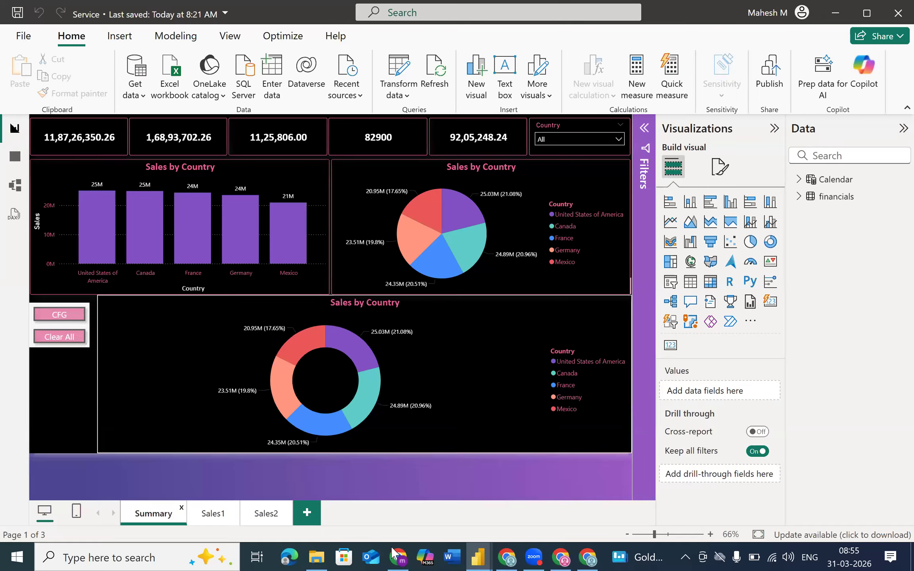
{"action": "left_click", "coordinate": [561, 557]}
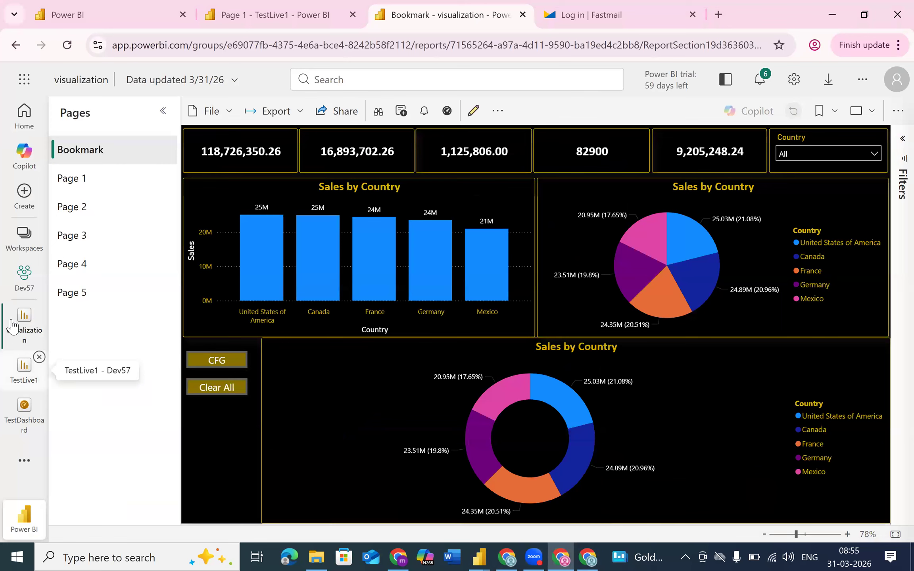
- Refresh the visualization semantic model in the Dev57 workspace, and open its scheduled refresh settings
{"action": "left_click", "coordinate": [16, 282]}
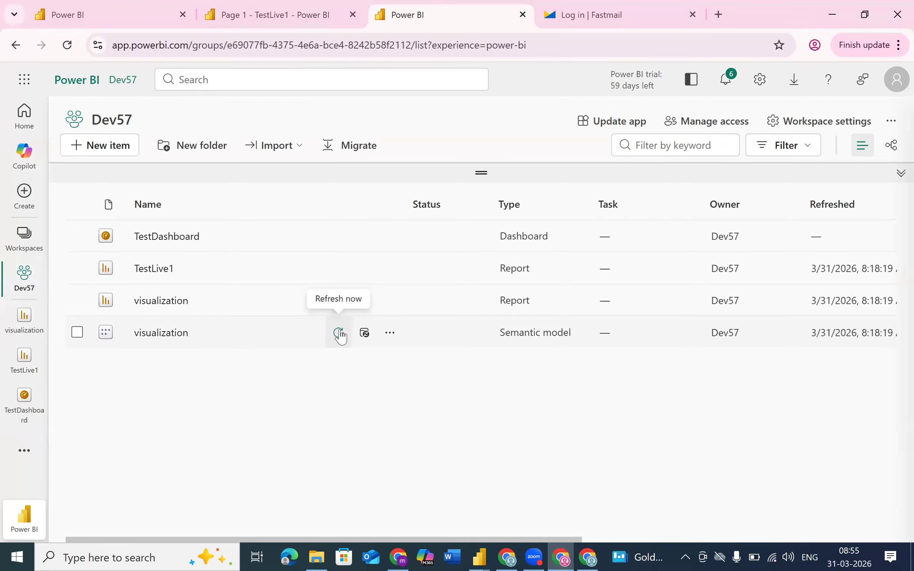
{"action": "left_click", "coordinate": [341, 334]}
{"action": "left_click", "coordinate": [339, 336]}
{"action": "left_click", "coordinate": [364, 333]}
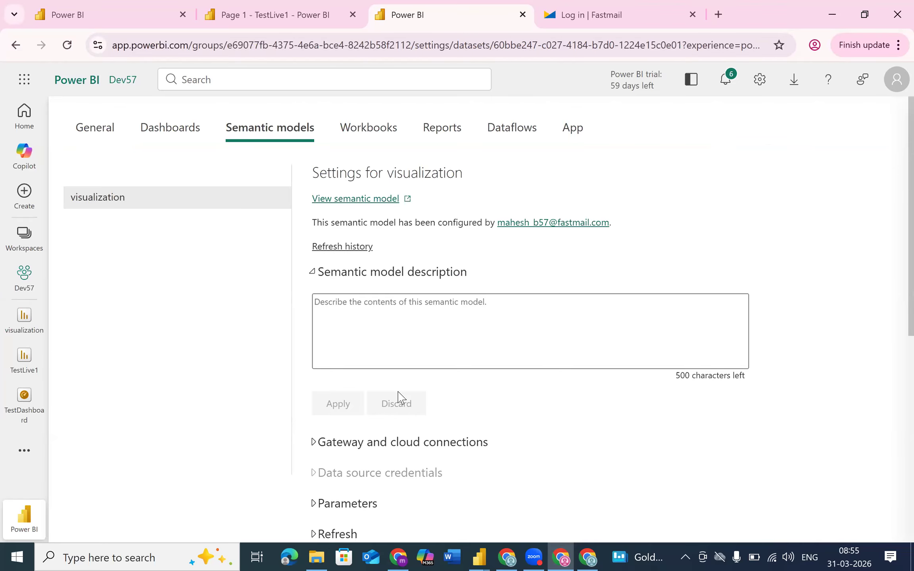
- Expand the semantic model's Gateway and cloud connections section and review its gateway and cloud connection settings
{"action": "scroll", "coordinate": [398, 397], "scroll_direction": "down", "scroll_amount": 2}
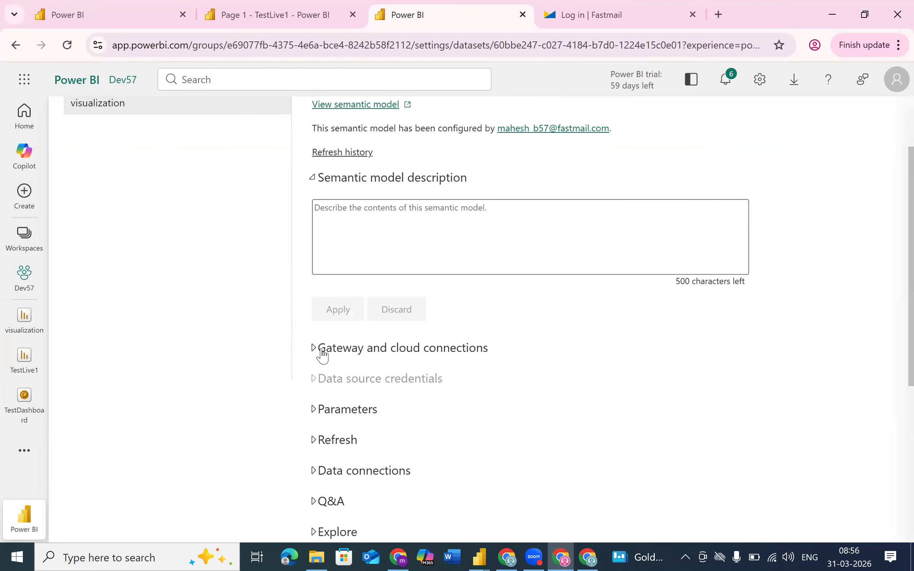
{"action": "left_click", "coordinate": [321, 349]}
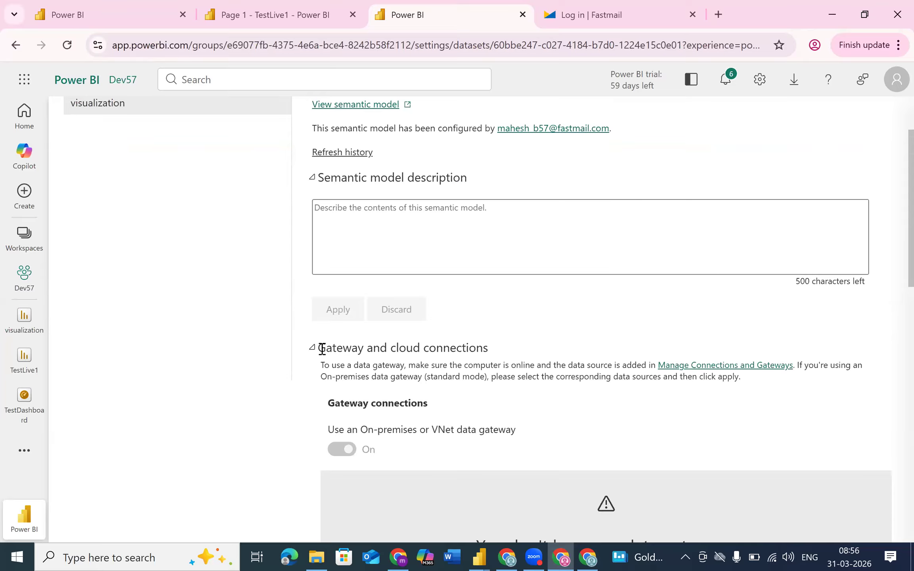
{"action": "scroll", "coordinate": [377, 373], "scroll_direction": "down", "scroll_amount": 5}
{"action": "scroll", "coordinate": [377, 373], "scroll_direction": "down", "scroll_amount": 2}
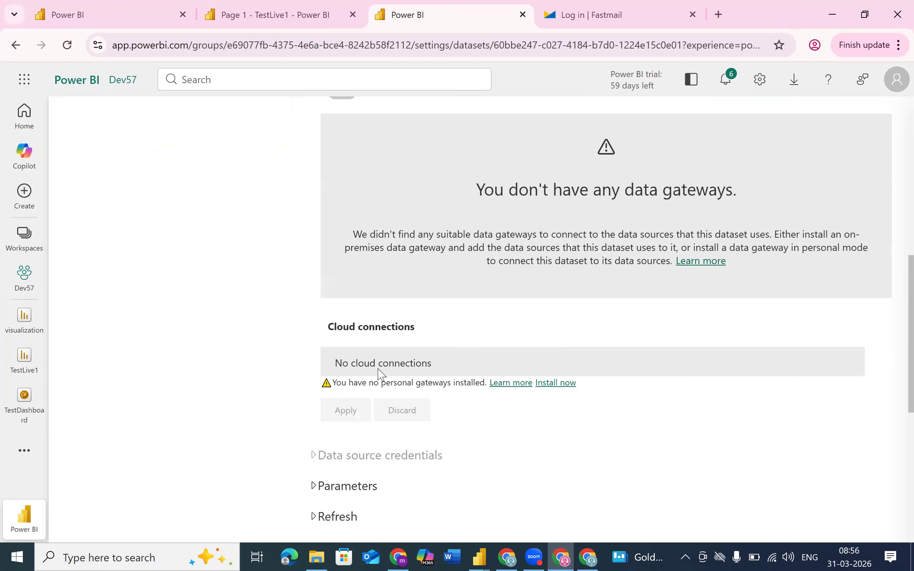
- Expand the Refresh section and review the time zone, refresh schedule, frequency and failure notification options
{"action": "scroll", "coordinate": [377, 373], "scroll_direction": "down", "scroll_amount": 6}
{"action": "scroll", "coordinate": [311, 194], "scroll_direction": "down", "scroll_amount": 1}
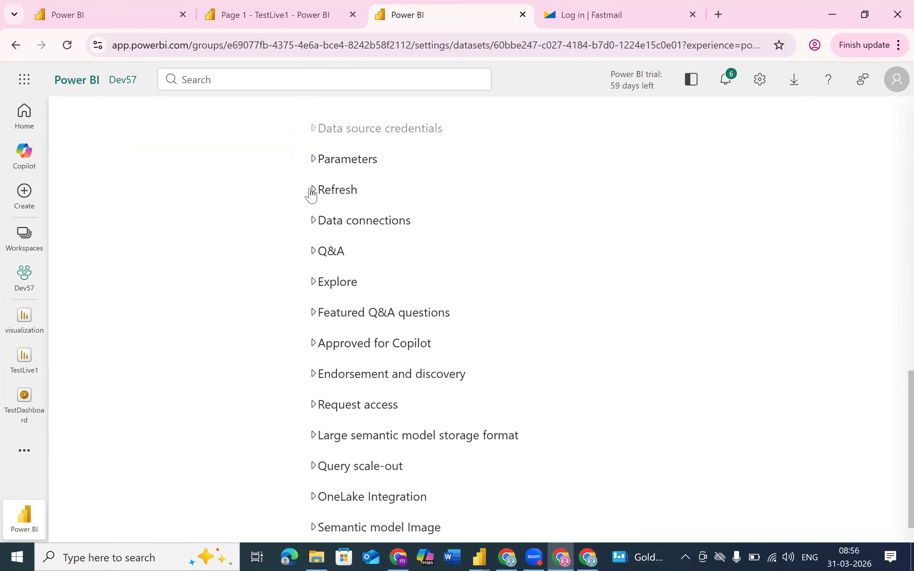
{"action": "left_click", "coordinate": [311, 191]}
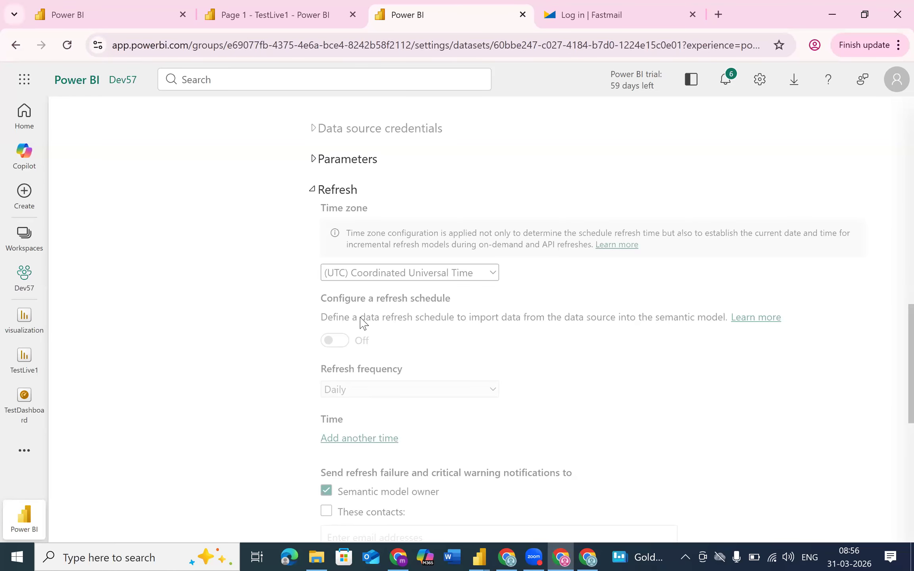
{"action": "scroll", "coordinate": [379, 402], "scroll_direction": "down", "scroll_amount": 2}
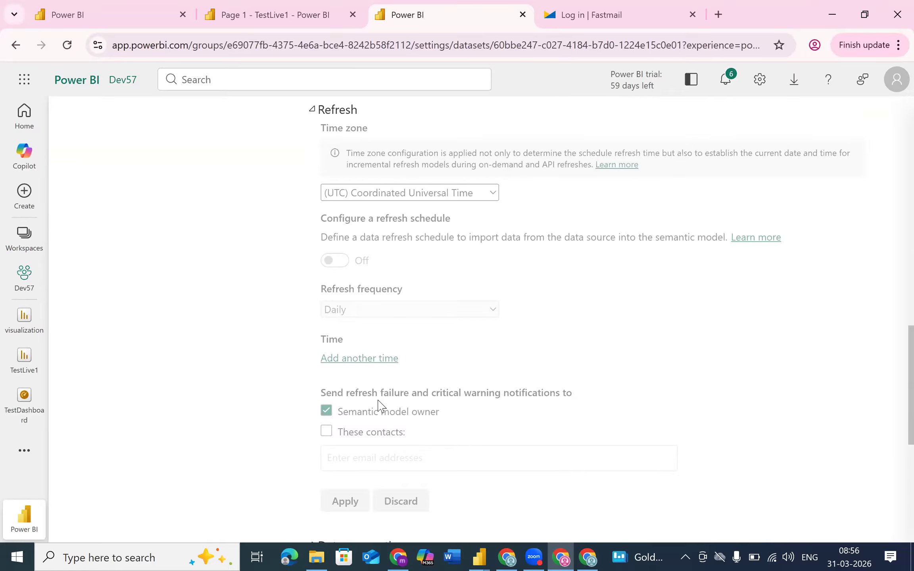
{"action": "scroll", "coordinate": [378, 405], "scroll_direction": "up", "scroll_amount": 15}
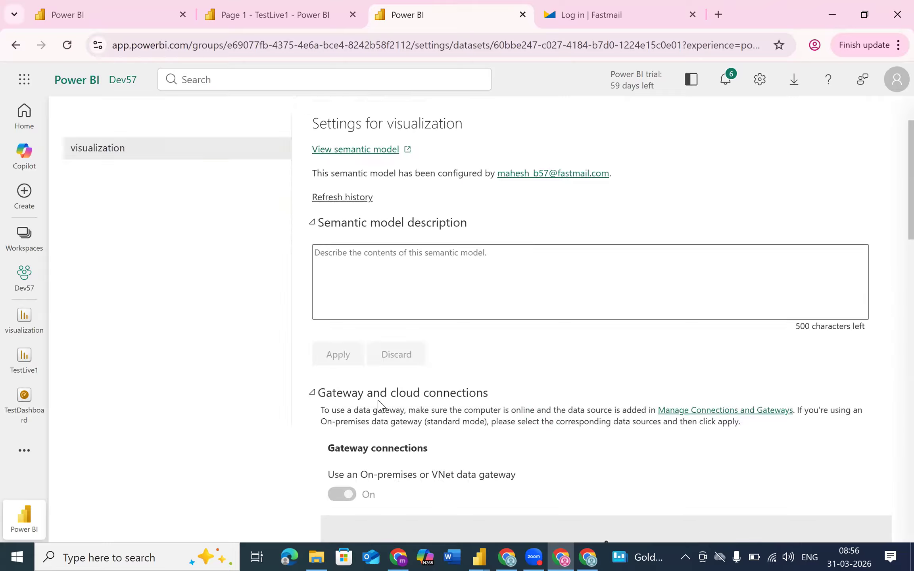